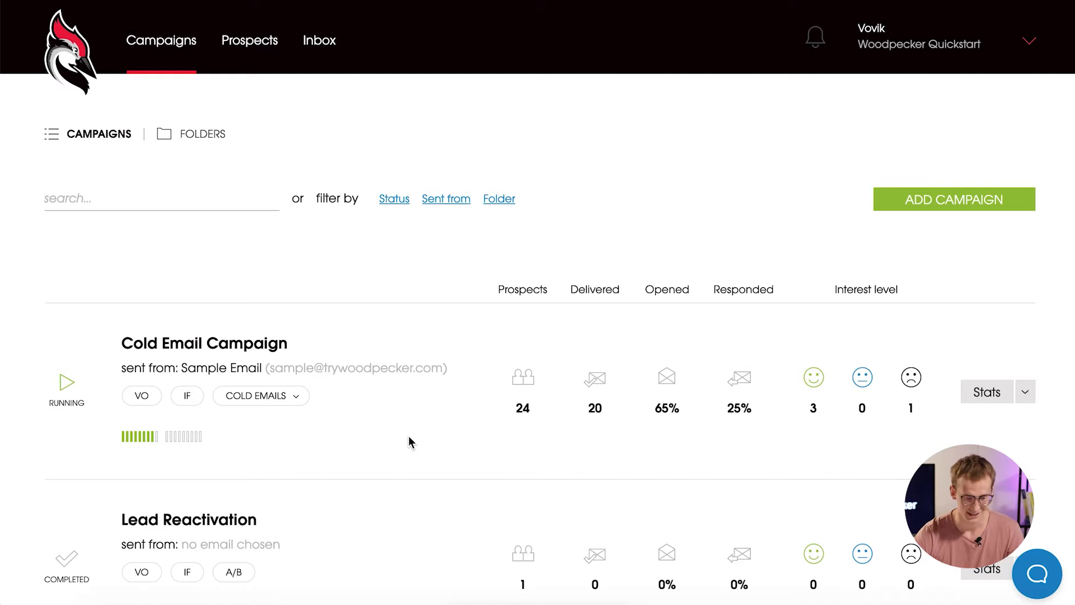
# Browse the campaign list, viewing it grouped into folders and then the full list again.
pyautogui.scroll(-4, 409, 442)
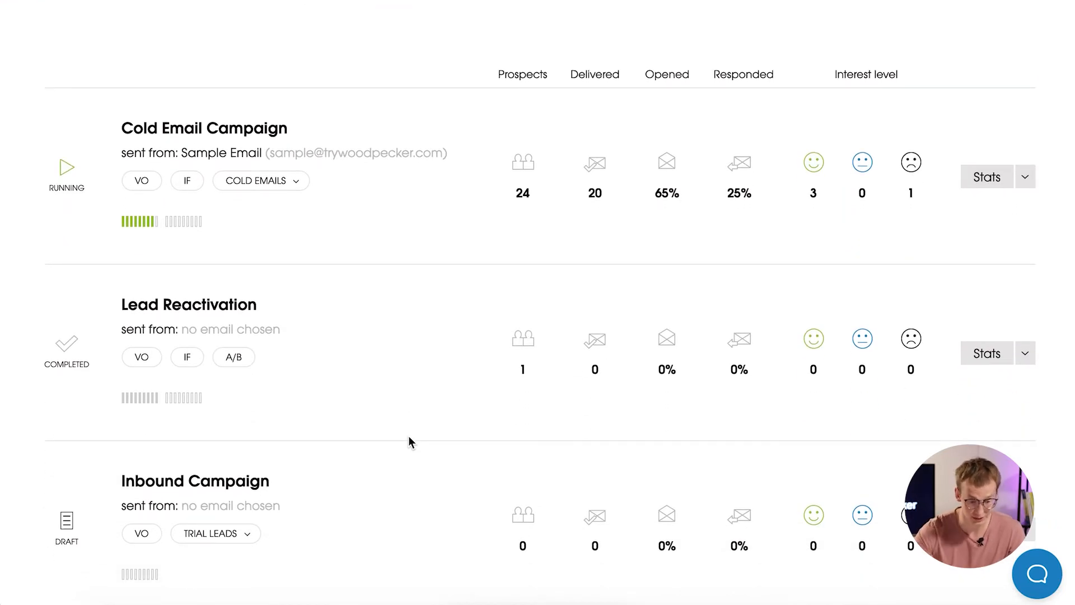
pyautogui.scroll(-3, 409, 436)
pyautogui.scroll(4, 409, 437)
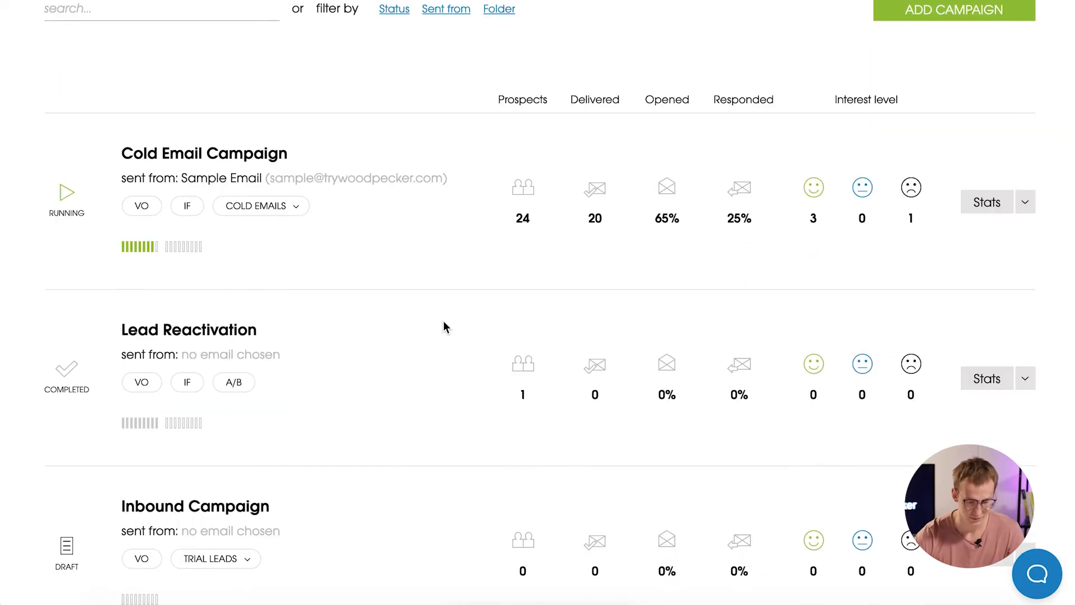
pyautogui.scroll(-1, 444, 324)
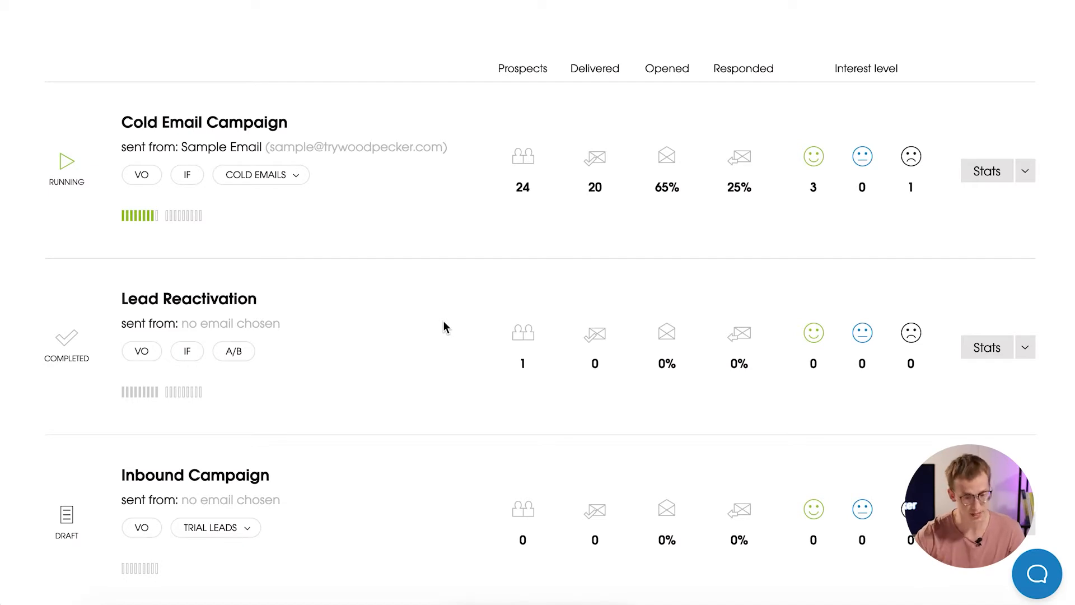
pyautogui.scroll(-3, 444, 327)
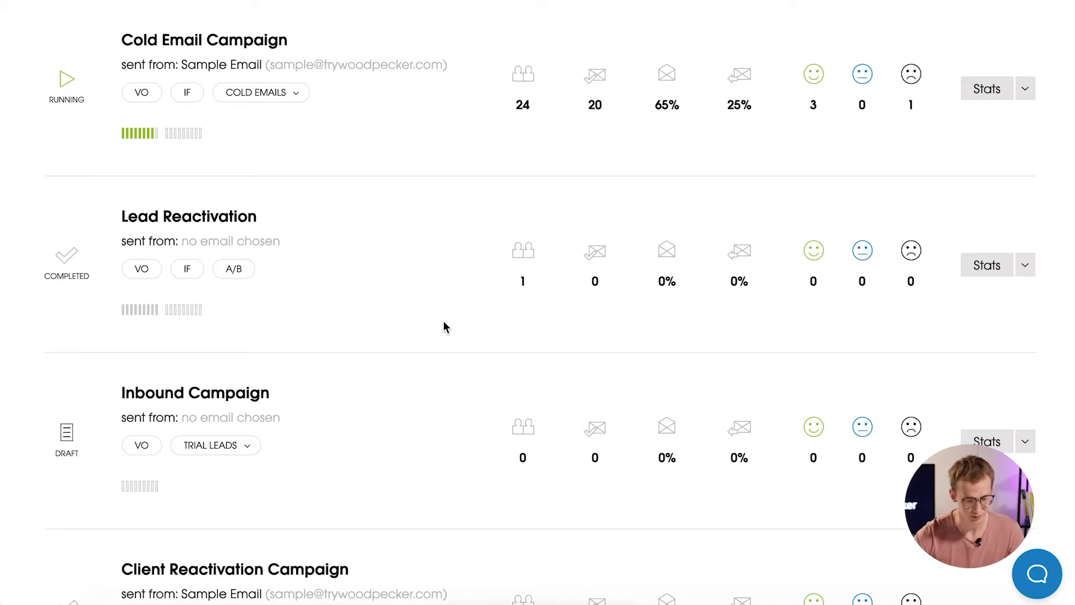
pyautogui.scroll(-5, 444, 322)
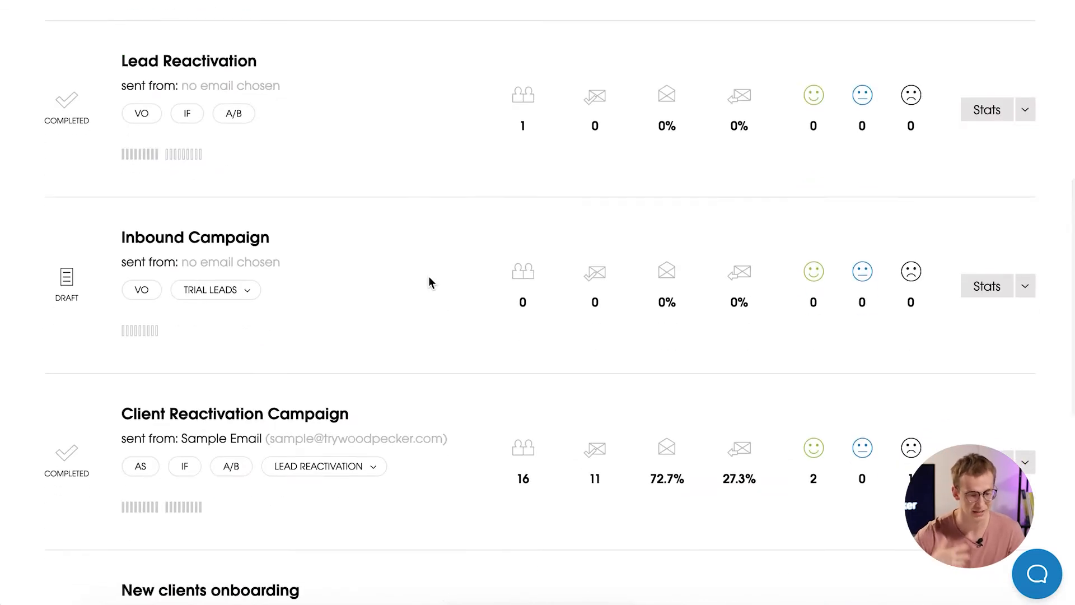
pyautogui.scroll(-5, 430, 281)
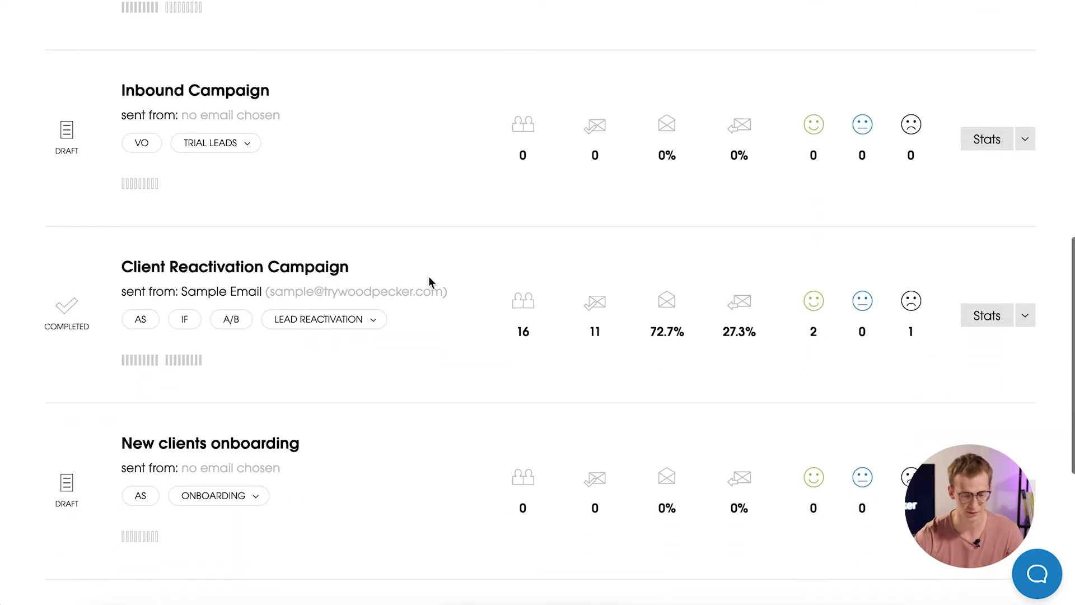
pyautogui.scroll(20, 429, 278)
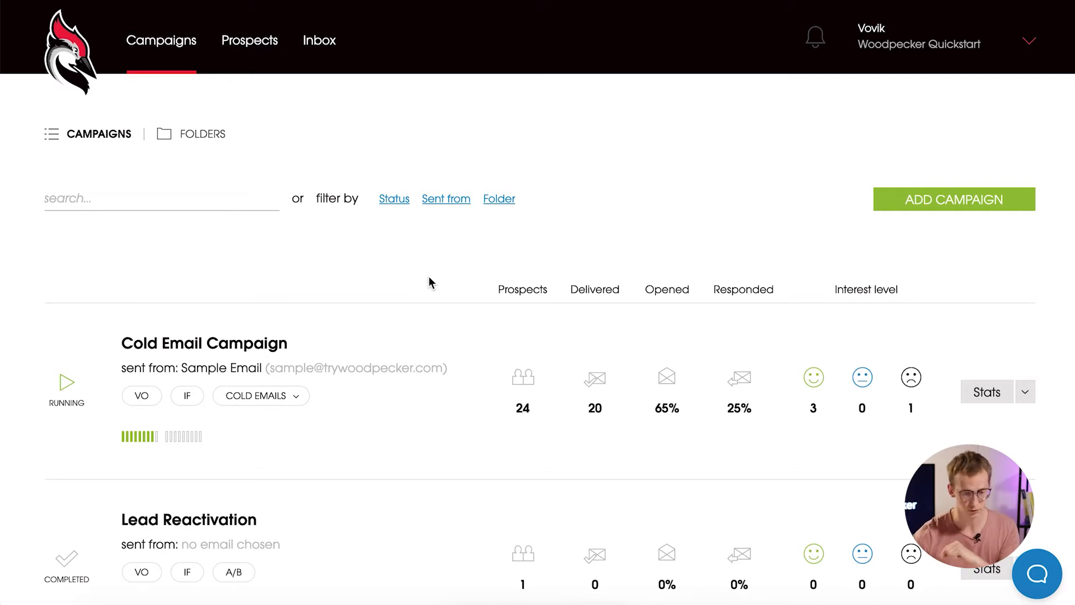
pyautogui.click(206, 134)
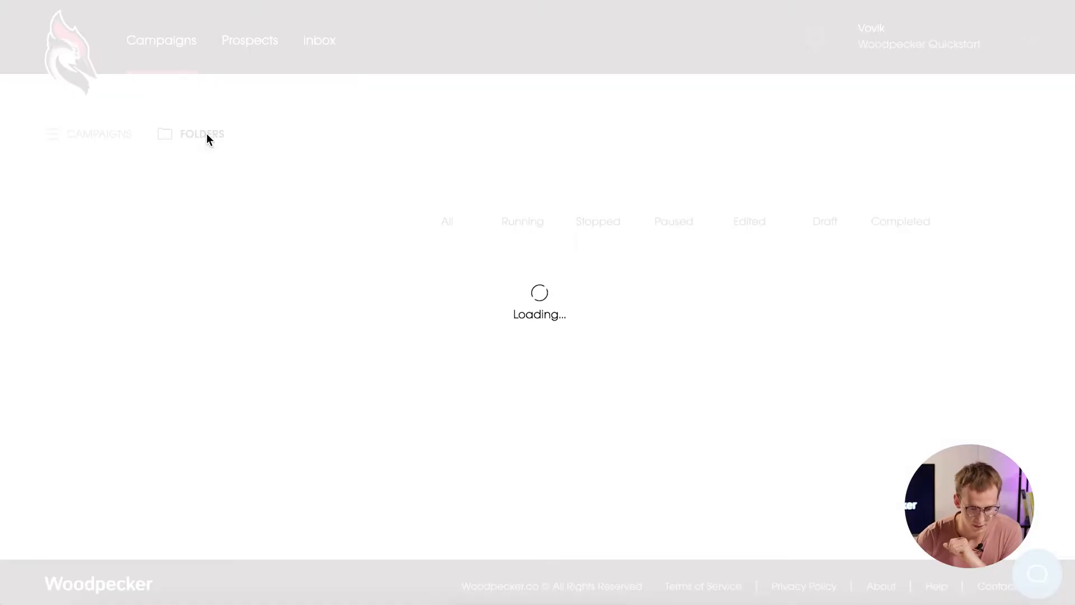
pyautogui.scroll(-3, 485, 209)
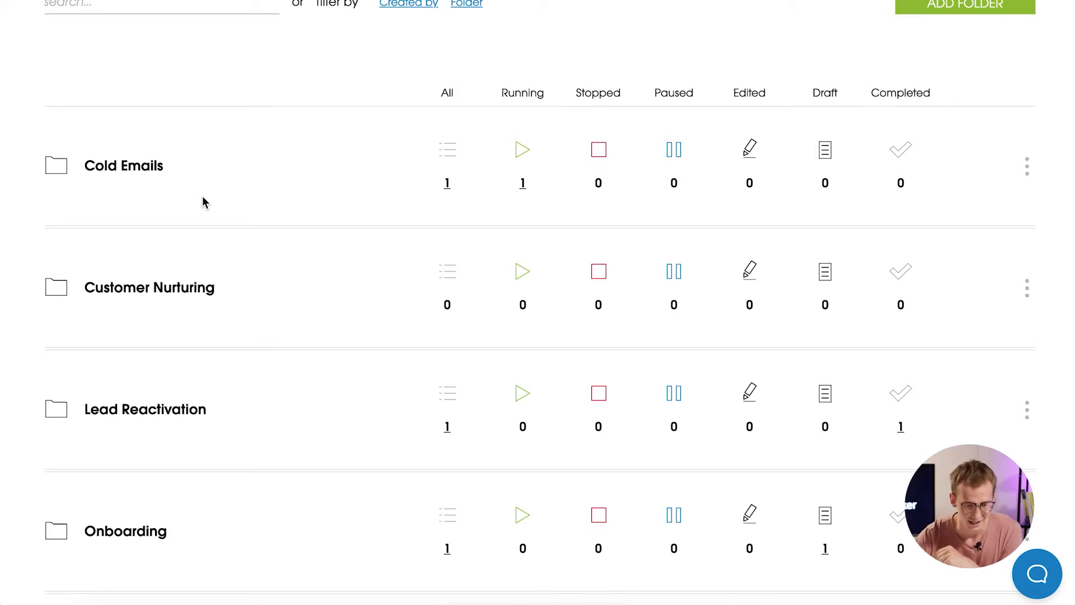
pyautogui.scroll(4, 202, 196)
pyautogui.click(97, 140)
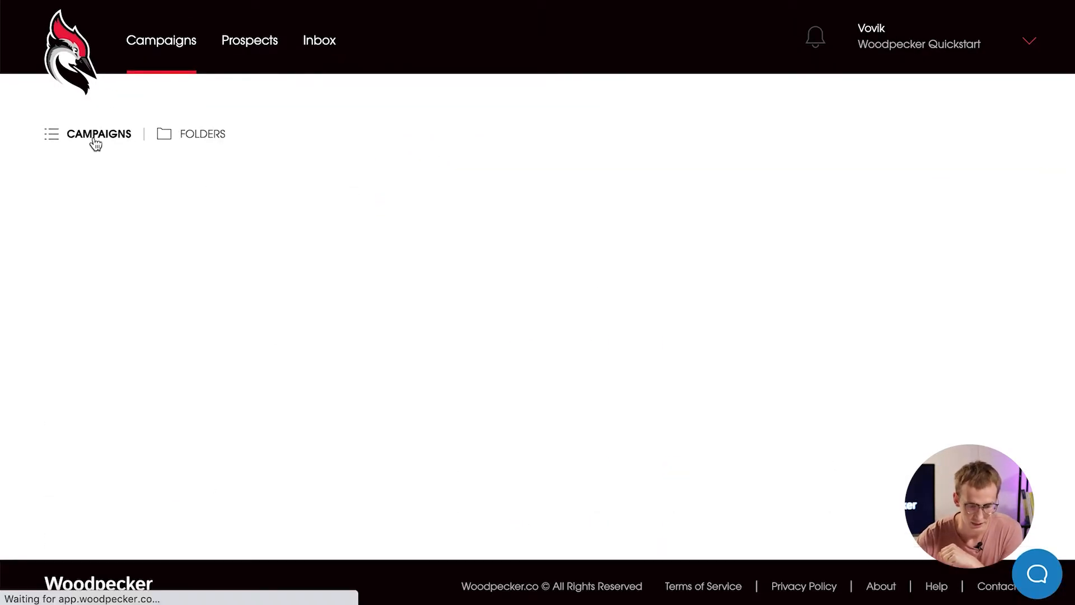
pyautogui.scroll(-3, 460, 365)
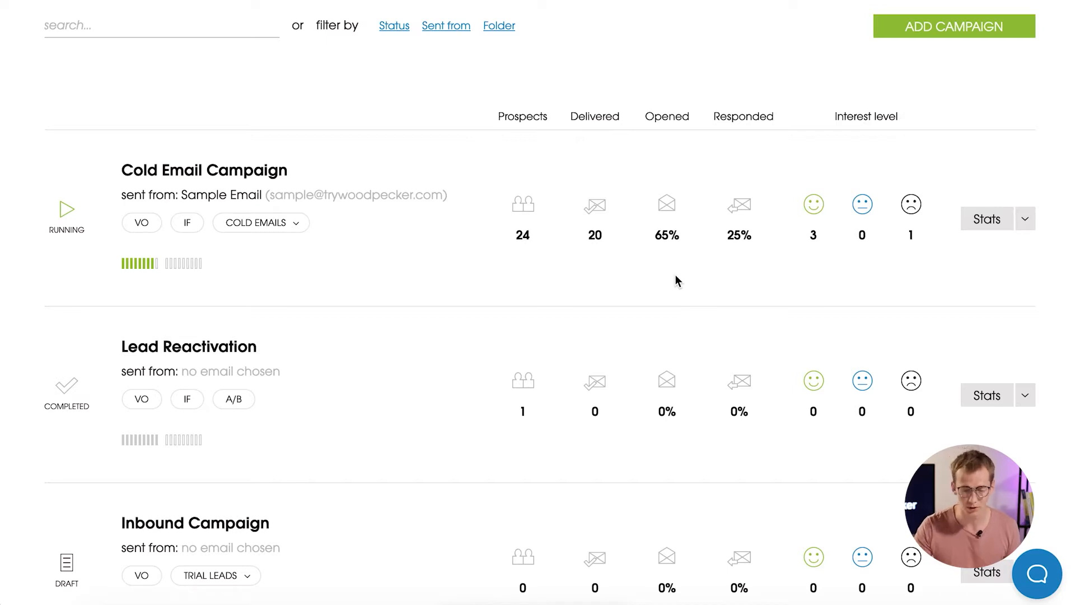
# Look over the Cold Email Campaign statistics and return to the campaign list.
pyautogui.click(276, 171)
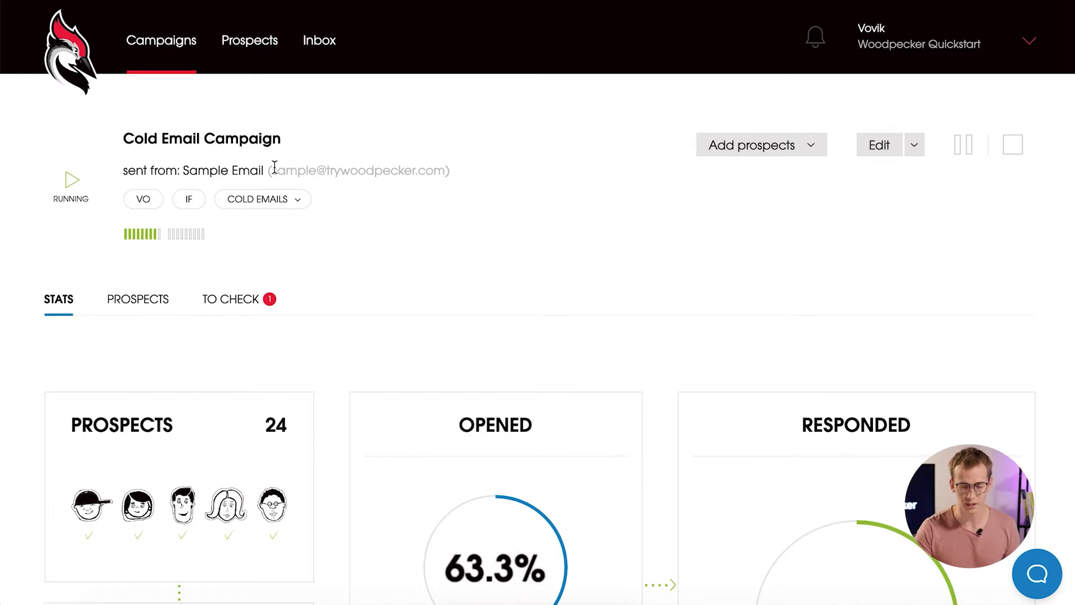
pyautogui.scroll(-5, 577, 312)
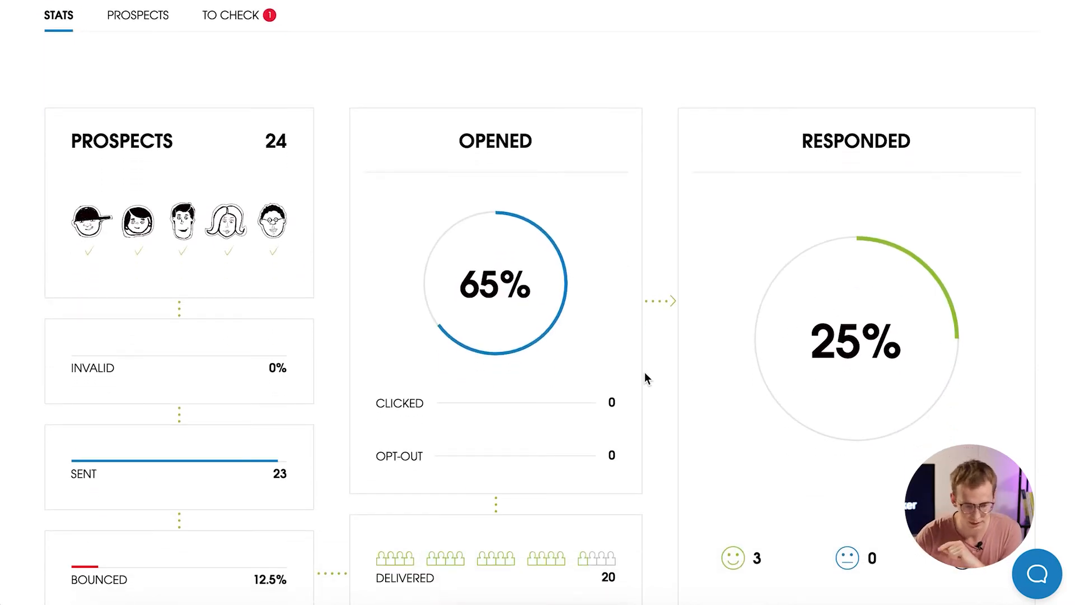
pyautogui.scroll(5, 644, 372)
pyautogui.click(152, 50)
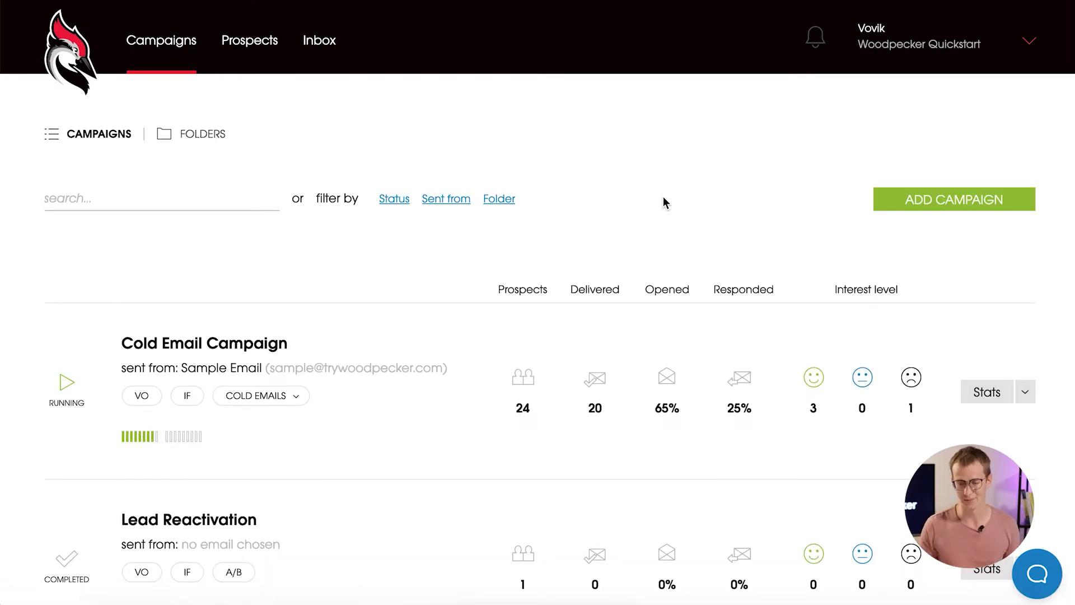
# Add a new campaign and name it 'Webinar Invitations'.
pyautogui.click(971, 207)
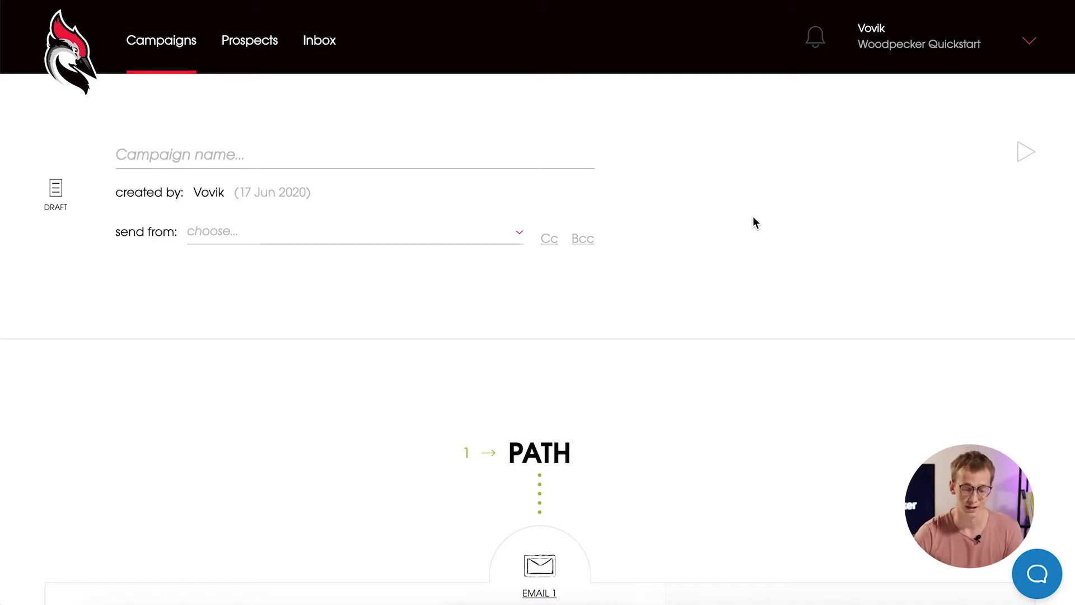
pyautogui.scroll(-6, 753, 219)
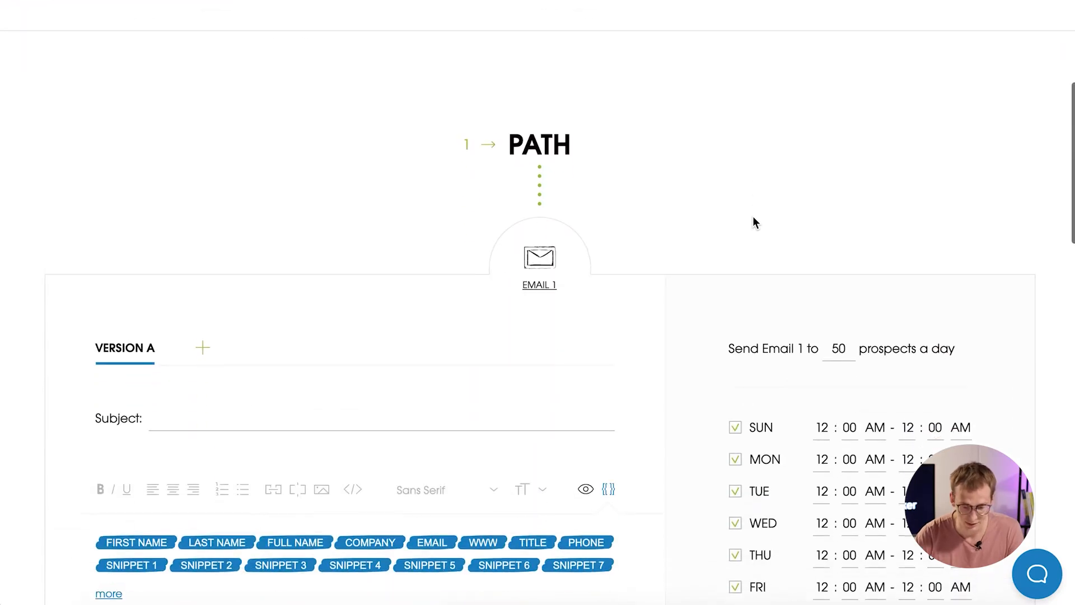
pyautogui.scroll(4, 753, 220)
pyautogui.scroll(2, 753, 221)
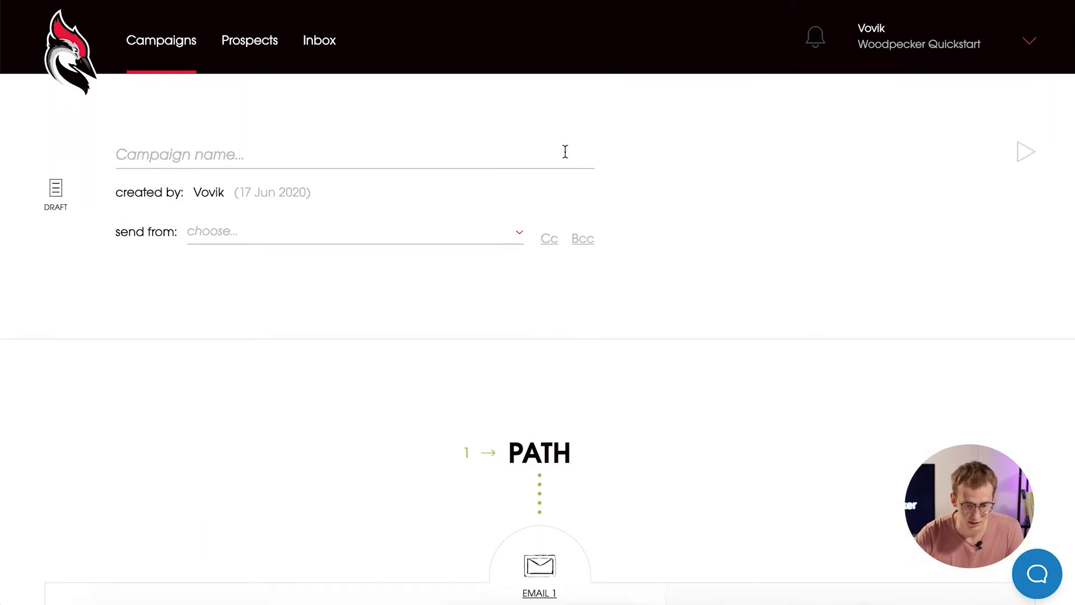
pyautogui.click(373, 159)
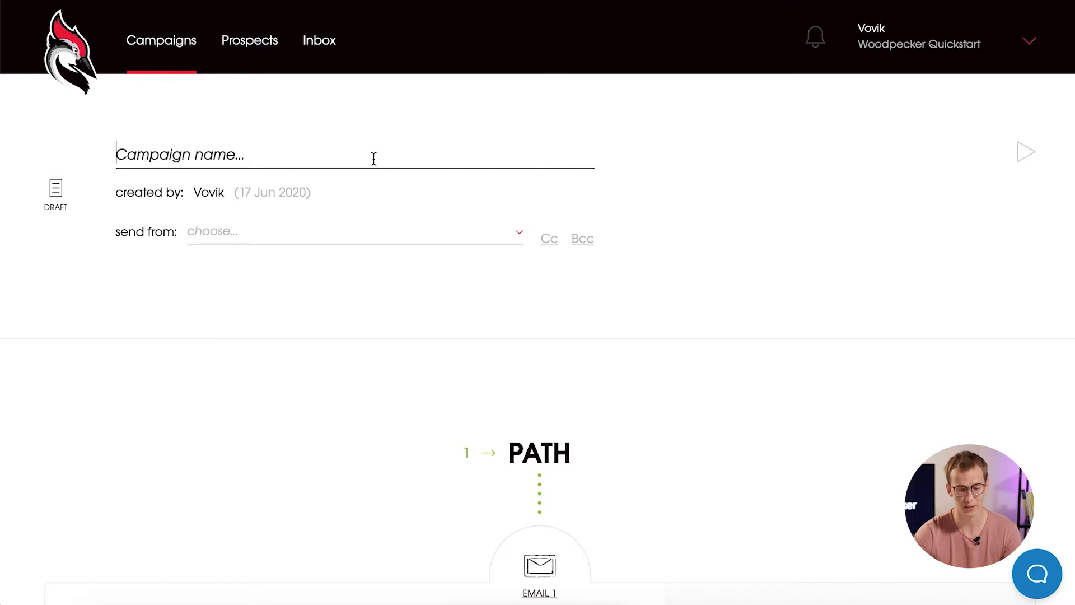
pyautogui.write('W')
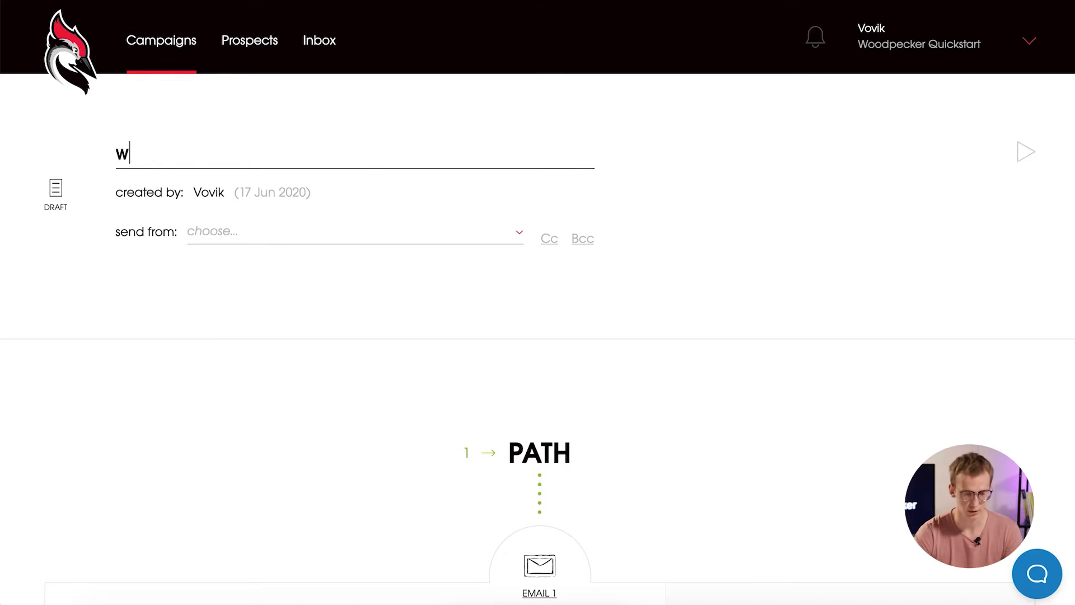
pyautogui.write('ebinar')
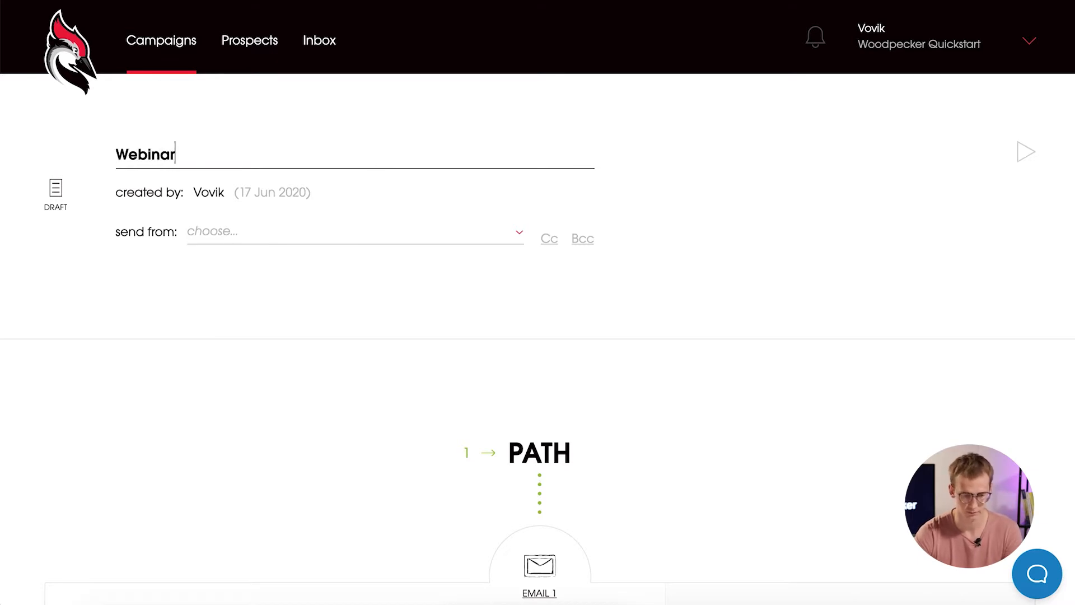
pyautogui.write(' Invi')
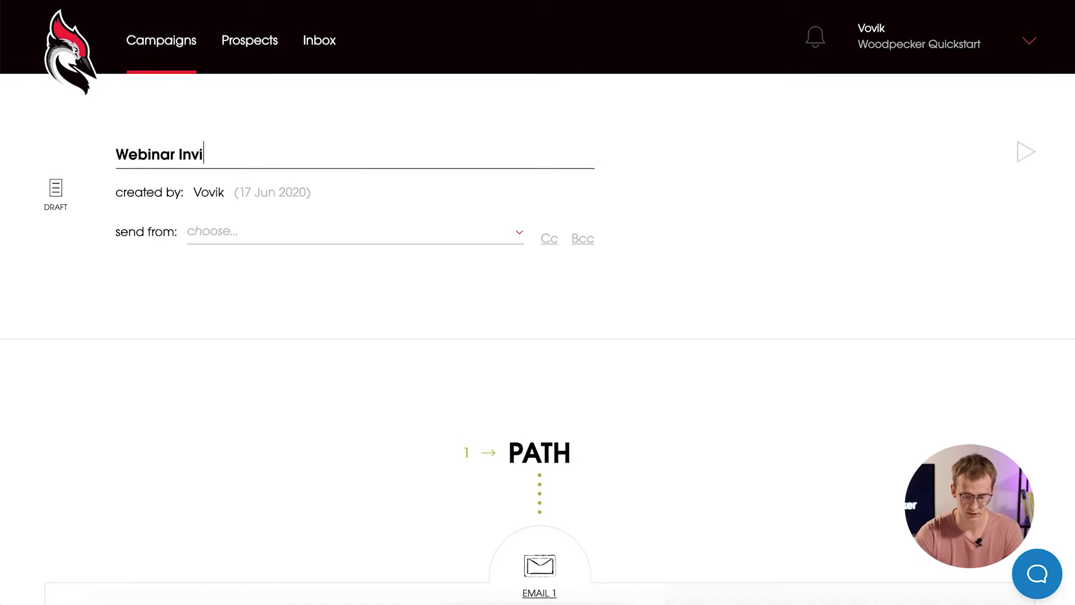
pyautogui.write('tations')
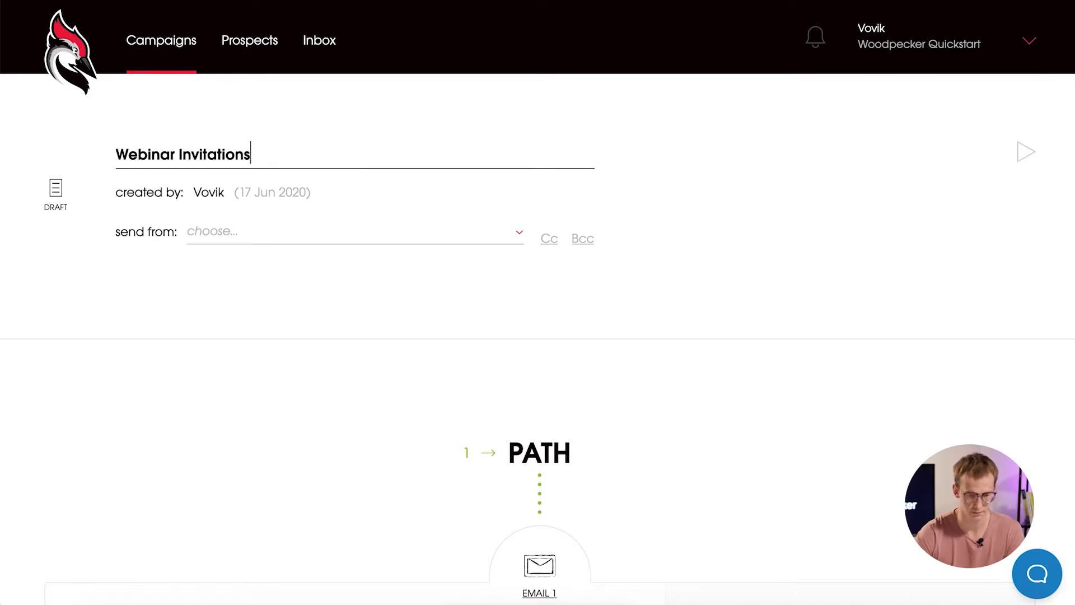
pyautogui.click(712, 195)
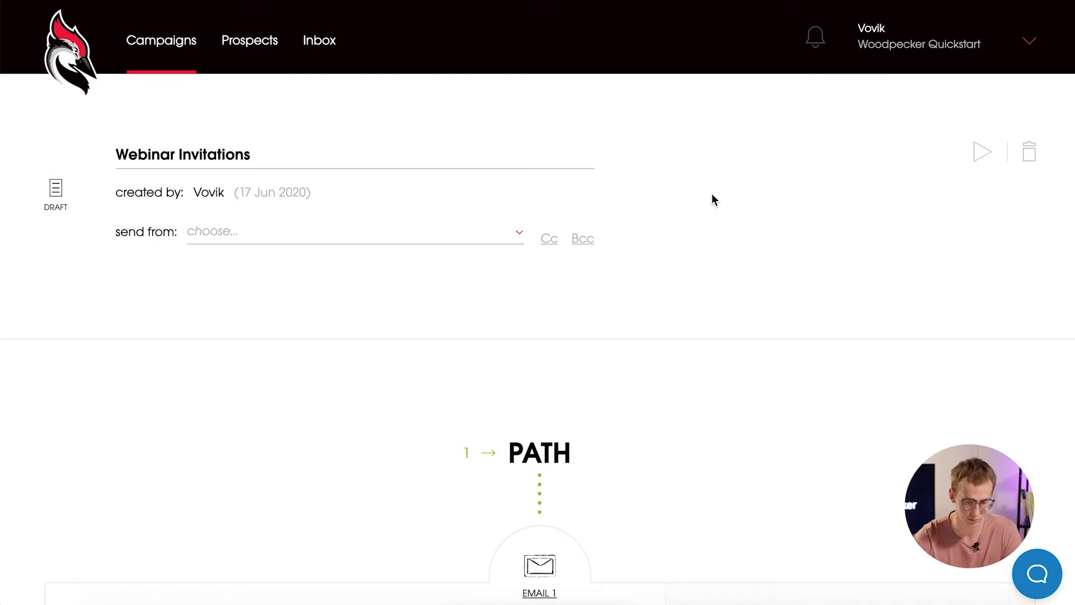
# Add a new sending account from the send-from list with Google as provider, then dismiss the Google sign-in window.
pyautogui.click(516, 234)
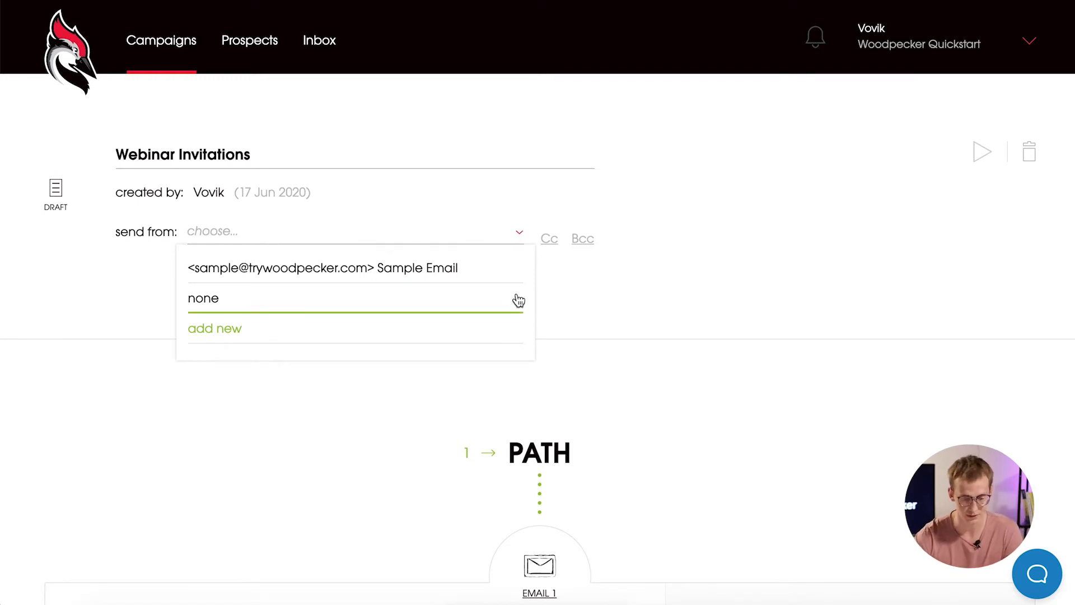
pyautogui.click(463, 336)
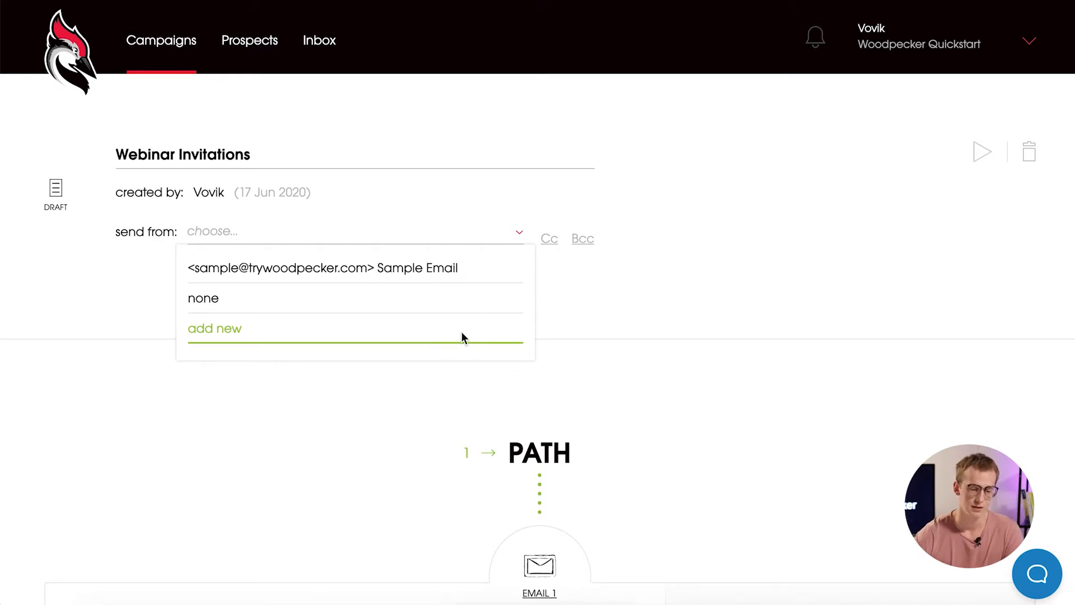
pyautogui.scroll(-2, 691, 425)
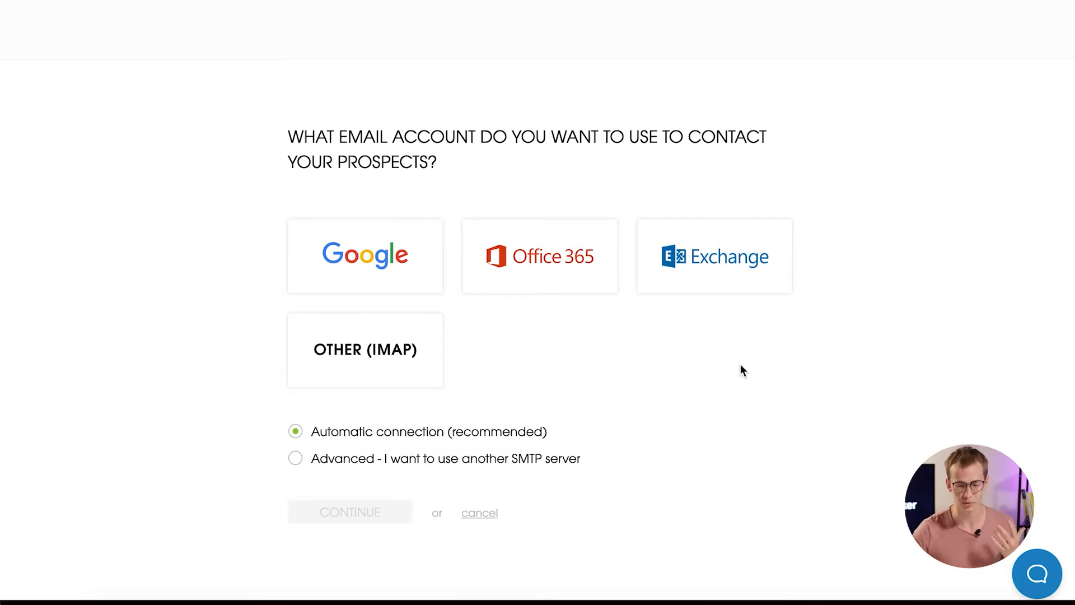
pyautogui.click(405, 282)
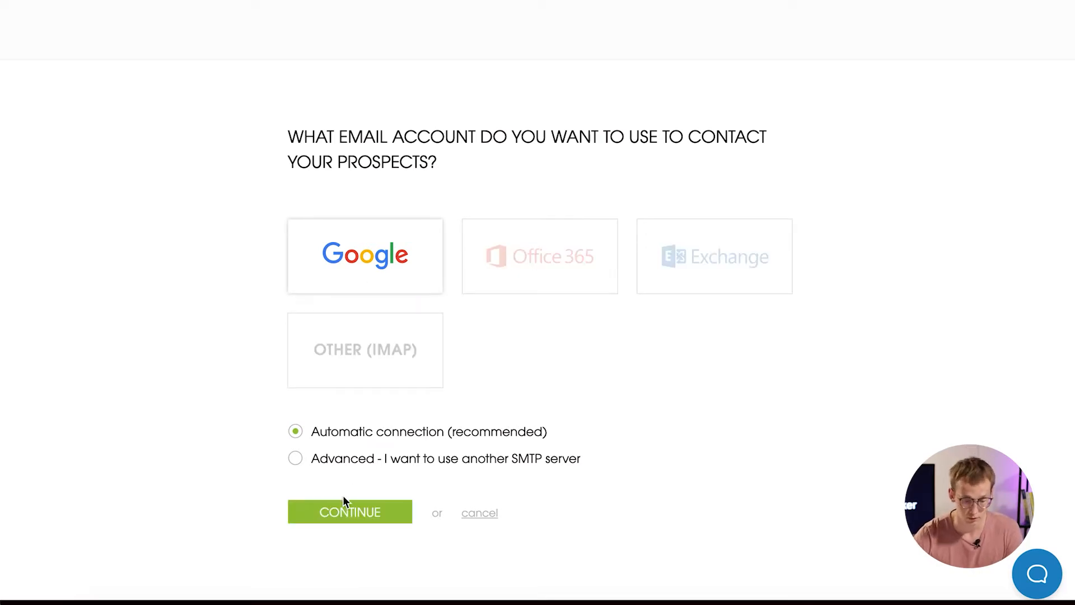
pyautogui.click(341, 511)
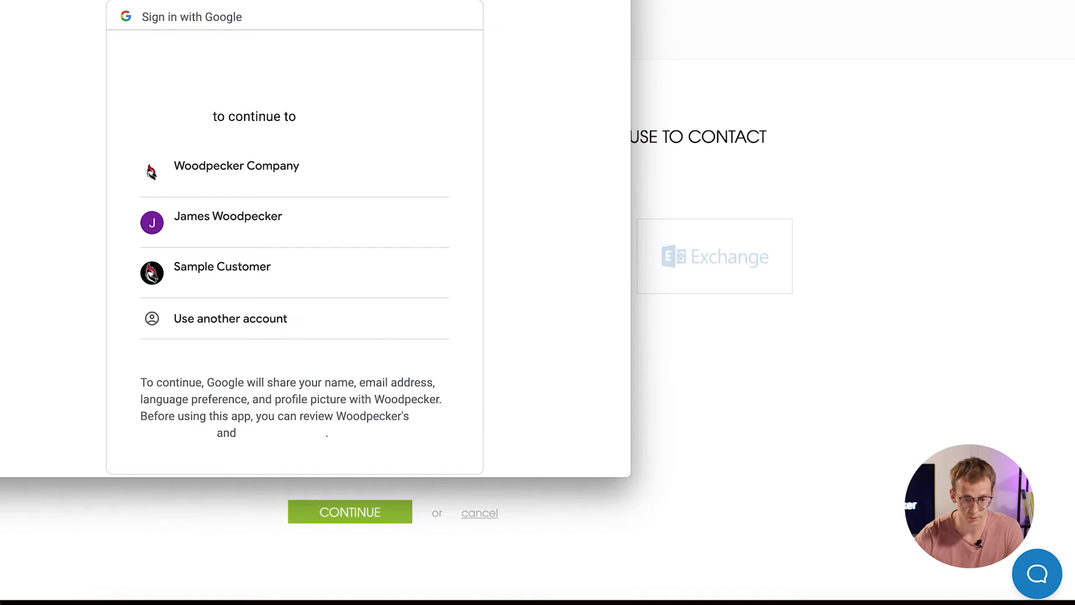
pyautogui.moveTo(441, 0); pyautogui.dragTo(513, 49)
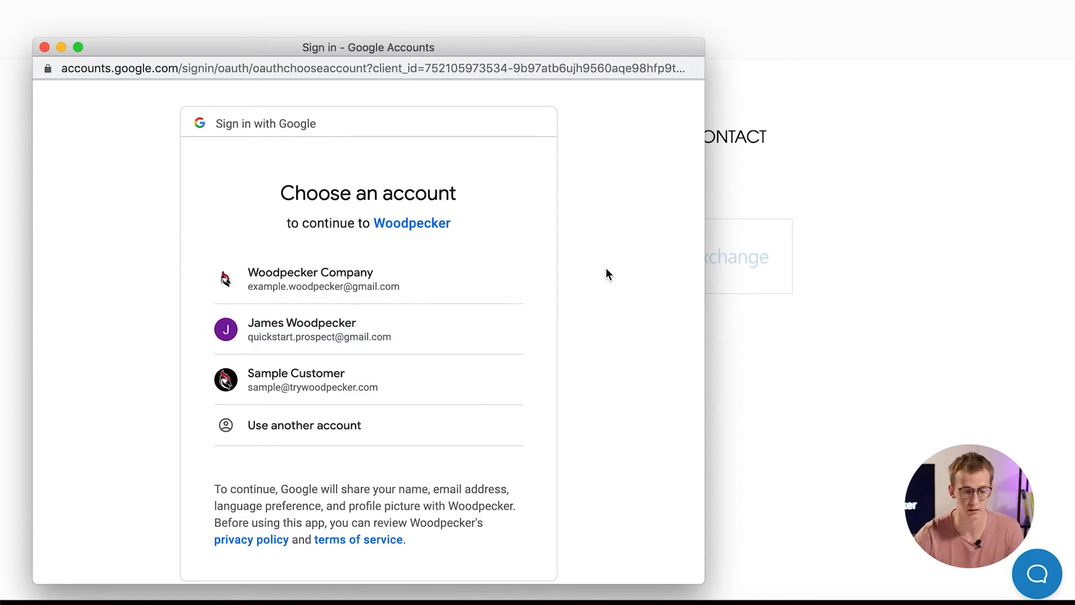
pyautogui.click(44, 47)
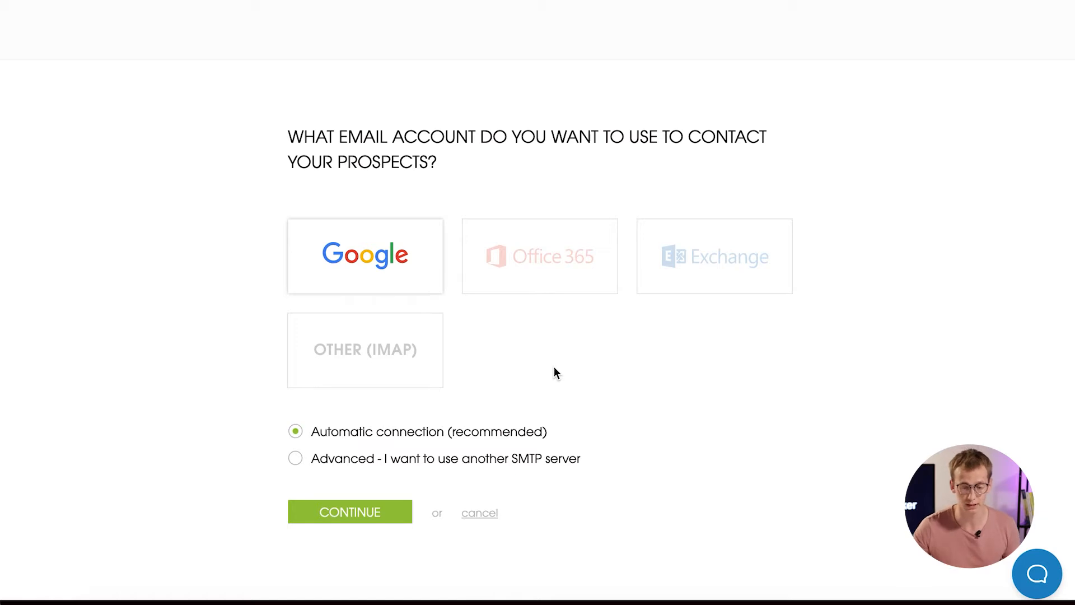
# Try a generic IMAP account with custom SMTP, leave the provider as Other, then cancel the form.
pyautogui.click(420, 364)
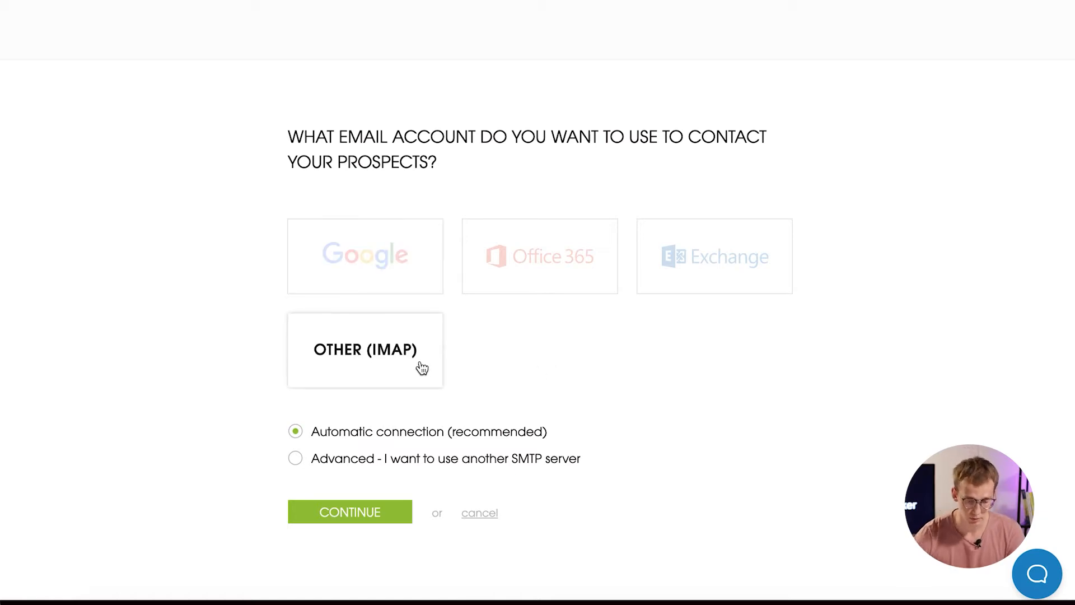
pyautogui.click(295, 457)
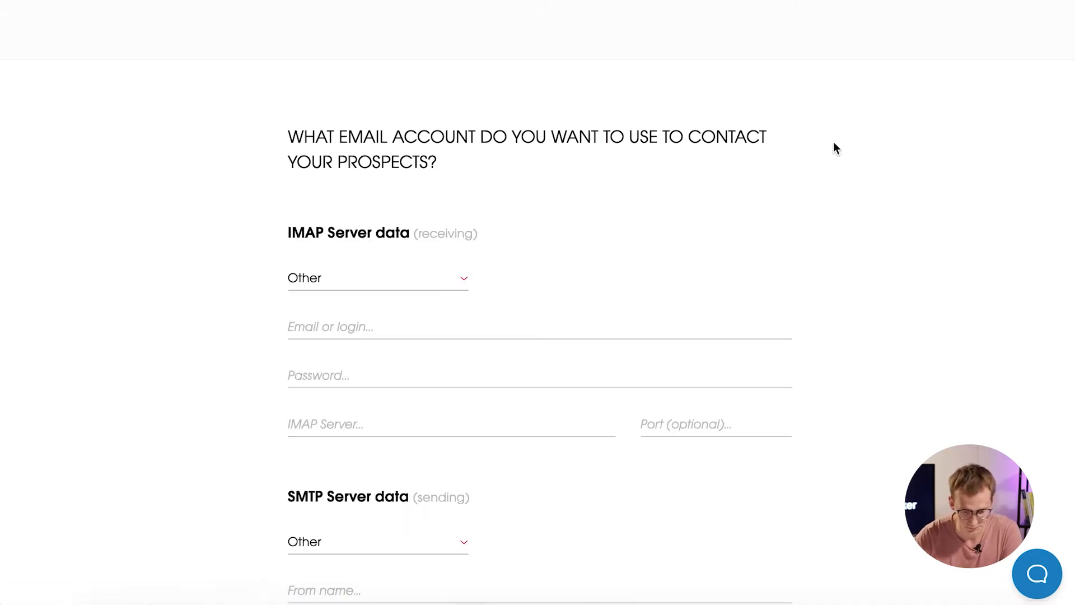
pyautogui.scroll(-3, 830, 251)
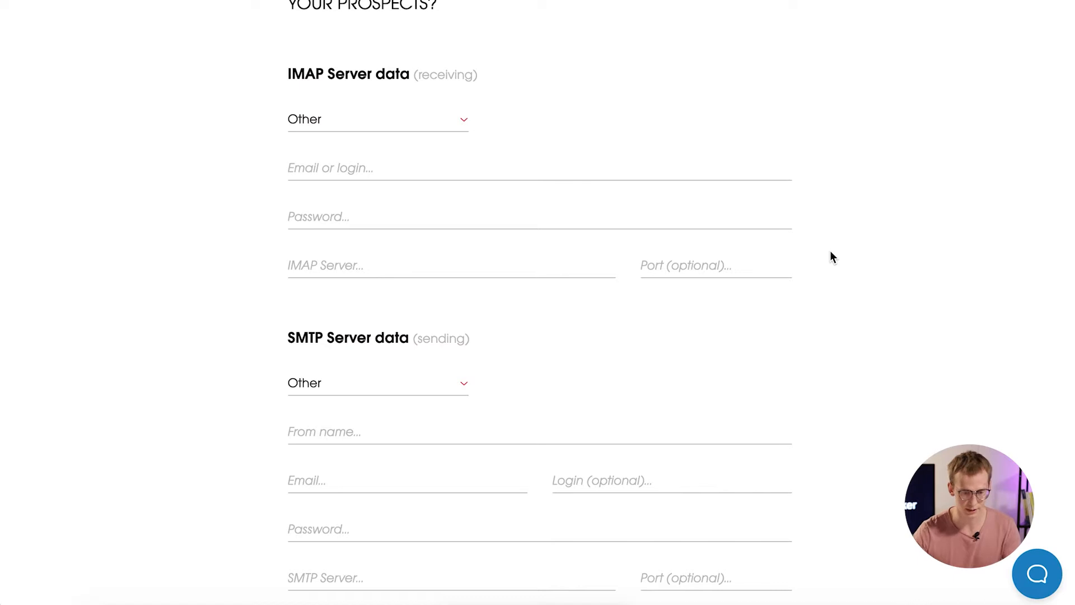
pyautogui.scroll(-1, 787, 294)
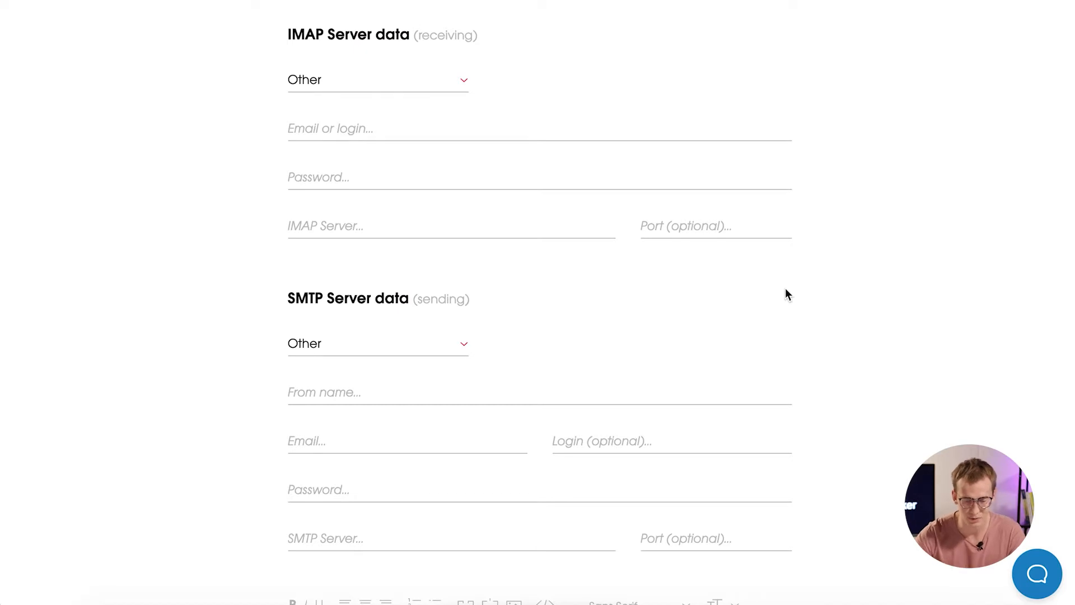
pyautogui.scroll(-1, 785, 294)
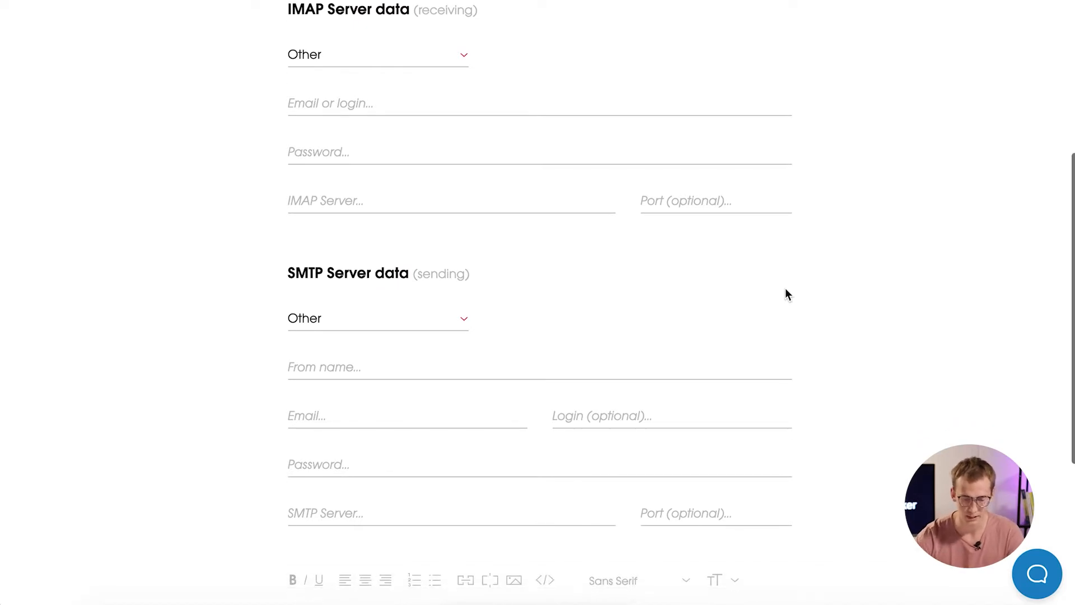
pyautogui.click(440, 327)
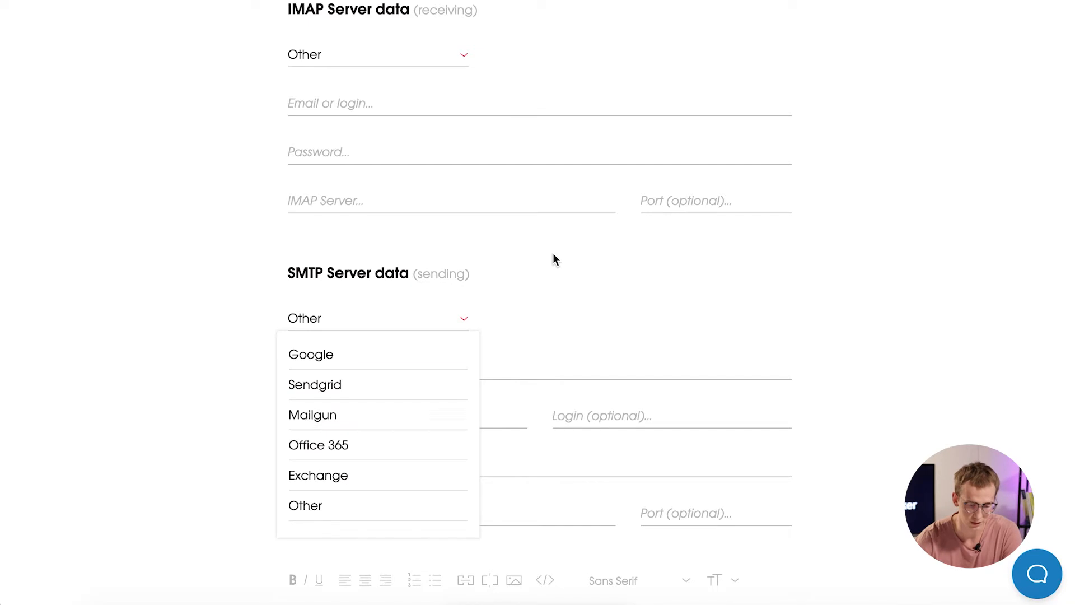
pyautogui.click(549, 288)
pyautogui.scroll(-4, 705, 283)
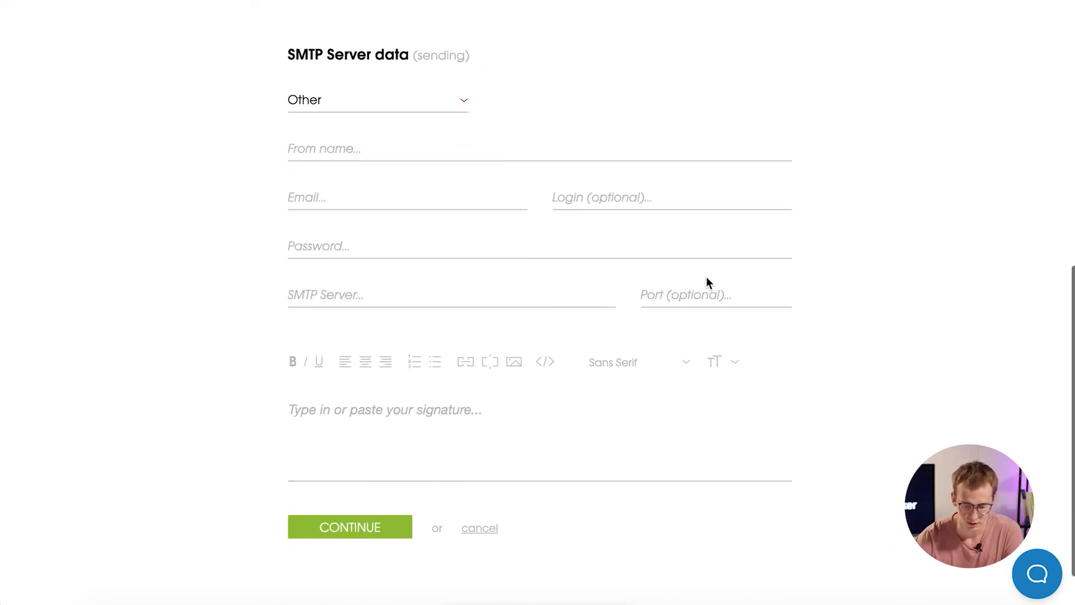
pyautogui.click(482, 530)
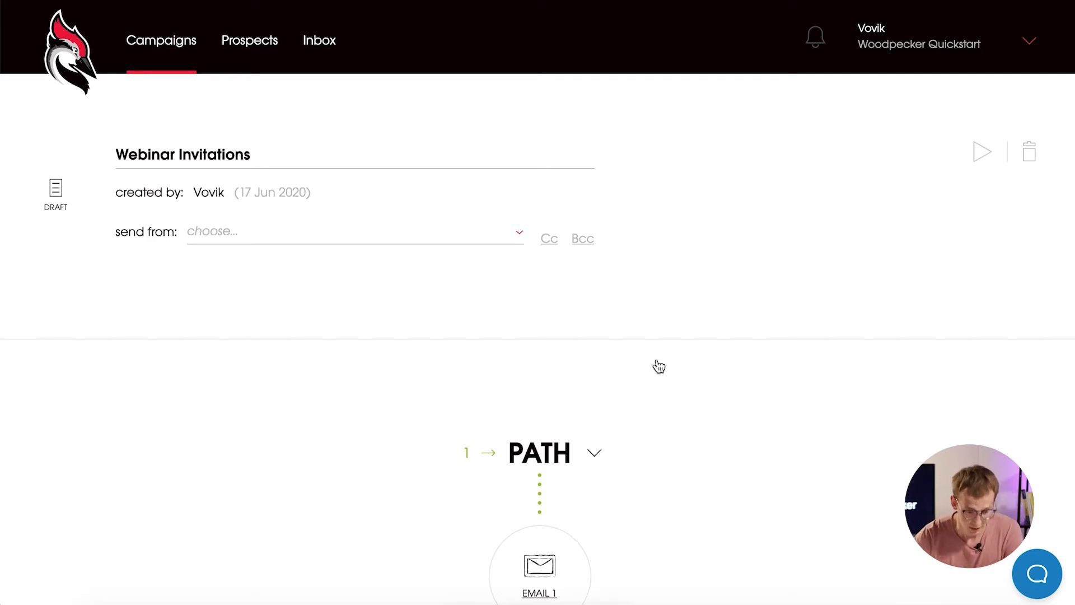
# Pick the Sample Email account in the send-from dropdown.
pyautogui.click(493, 240)
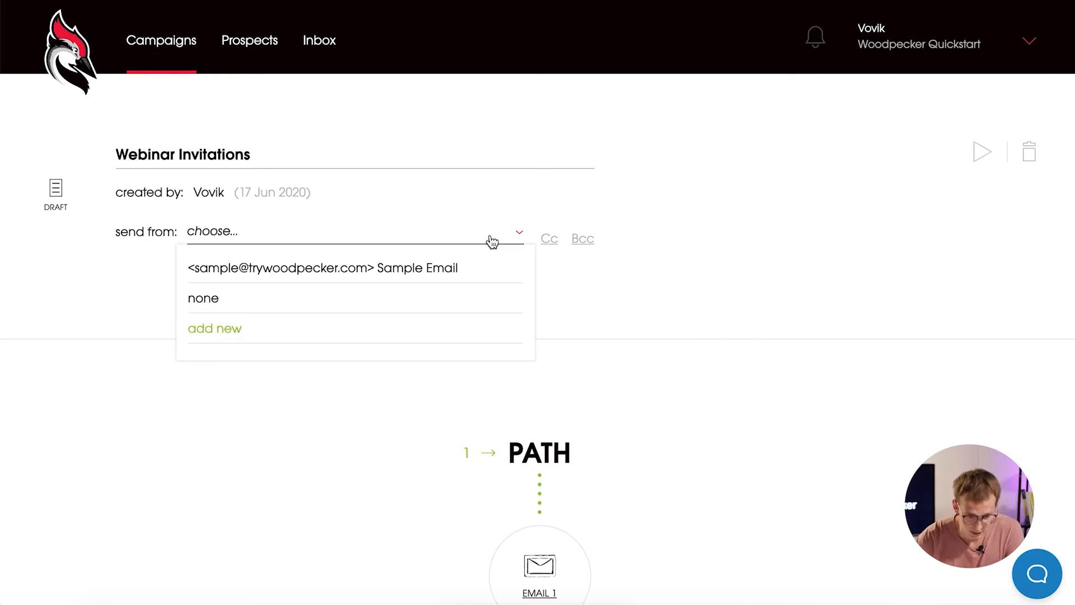
pyautogui.click(429, 280)
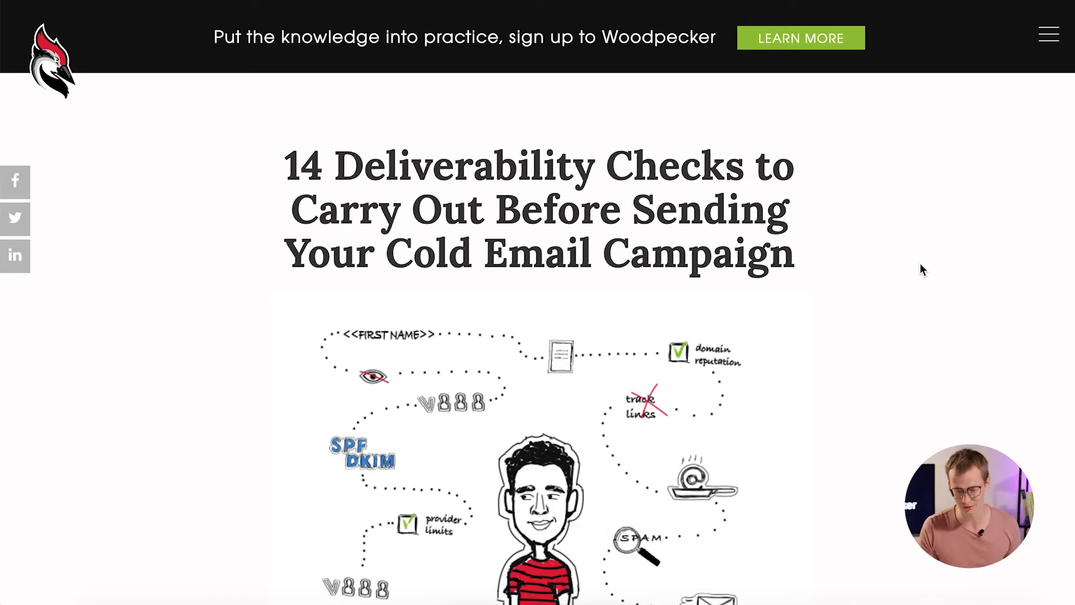
# Scroll through the 14 deliverability checks article and back to the top.
pyautogui.scroll(-15, 921, 265)
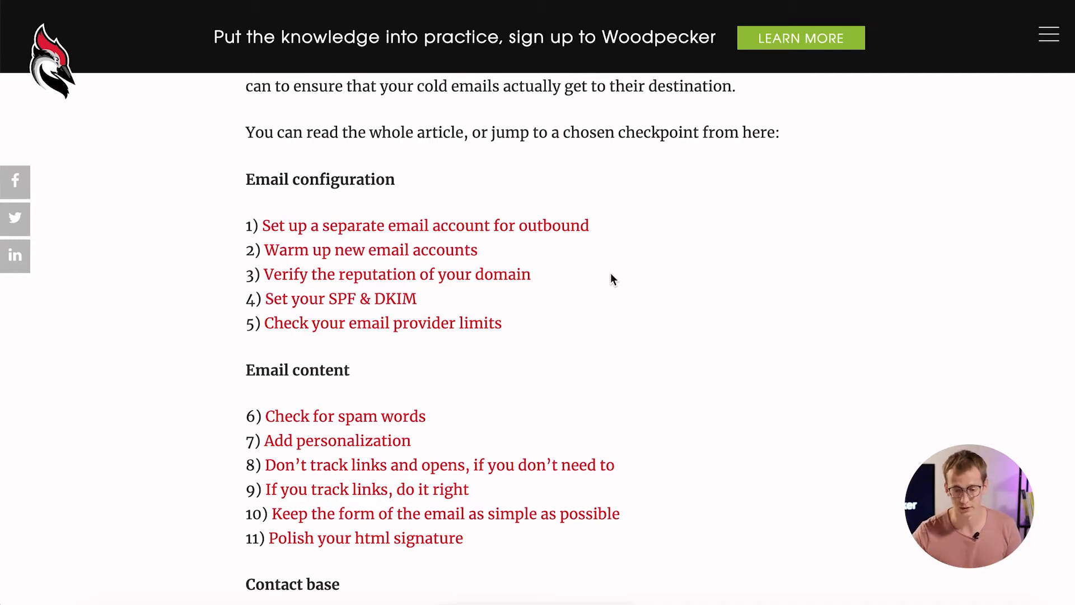
pyautogui.scroll(10, 611, 273)
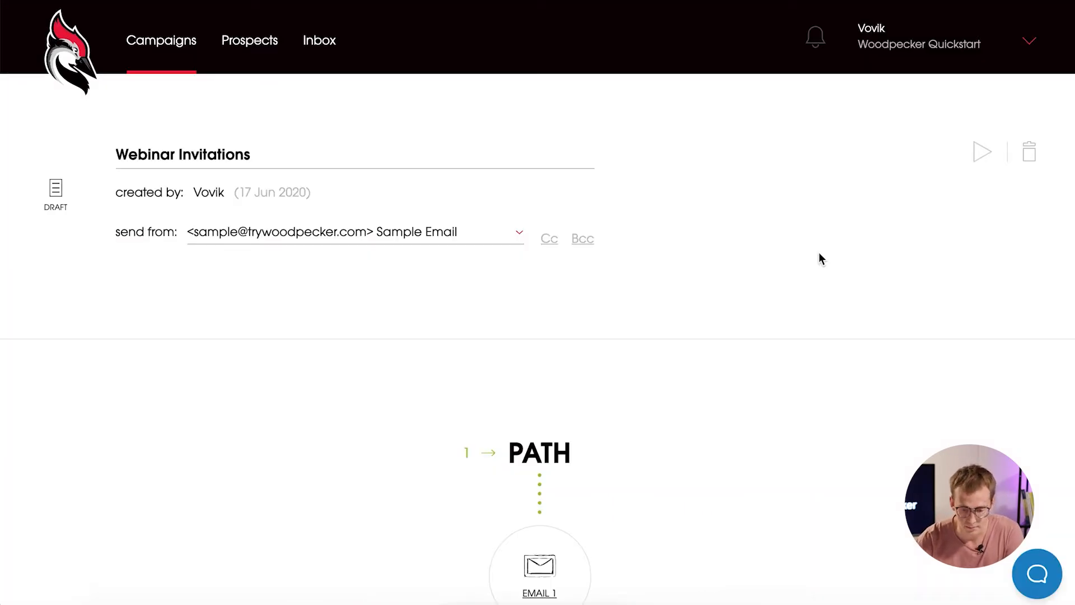
# Open the Email 1 editor from the PATH section and bring up the drafted webinar text in TextEdit.
pyautogui.scroll(-6, 819, 258)
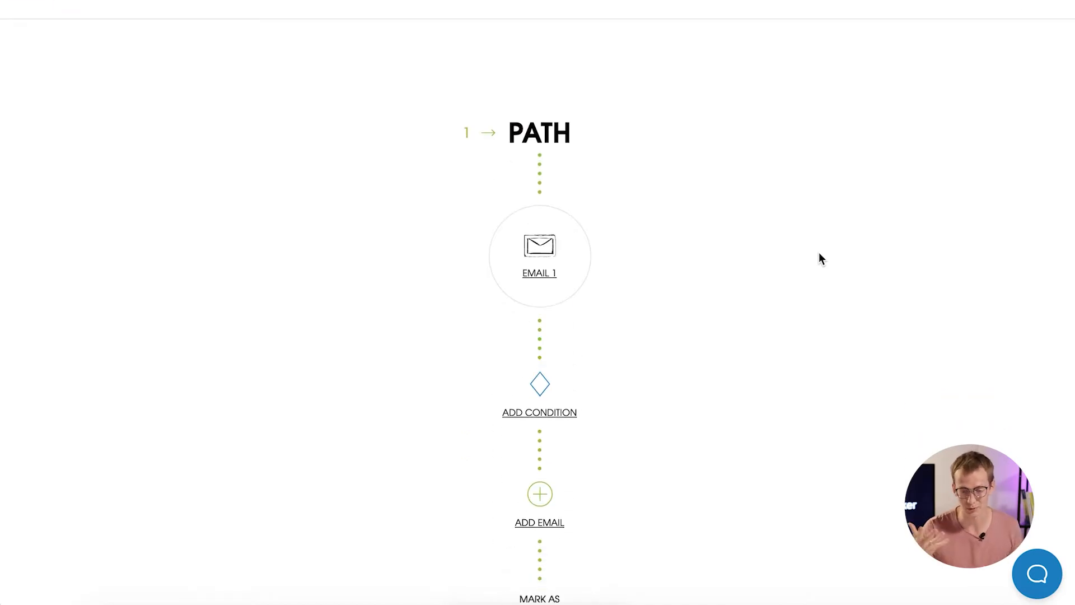
pyautogui.click(565, 249)
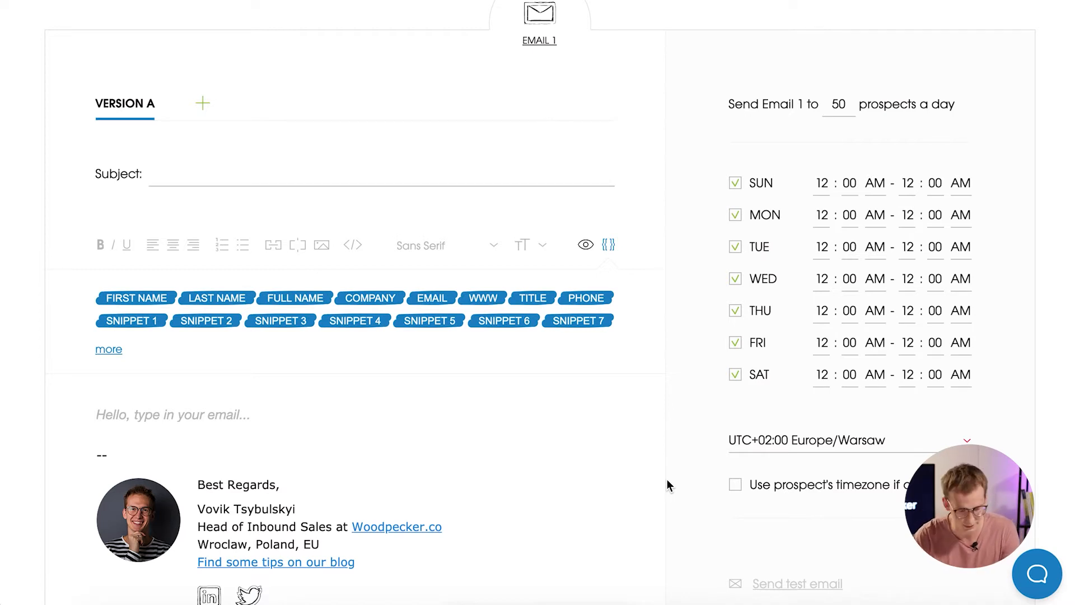
pyautogui.scroll(-1, 857, 397)
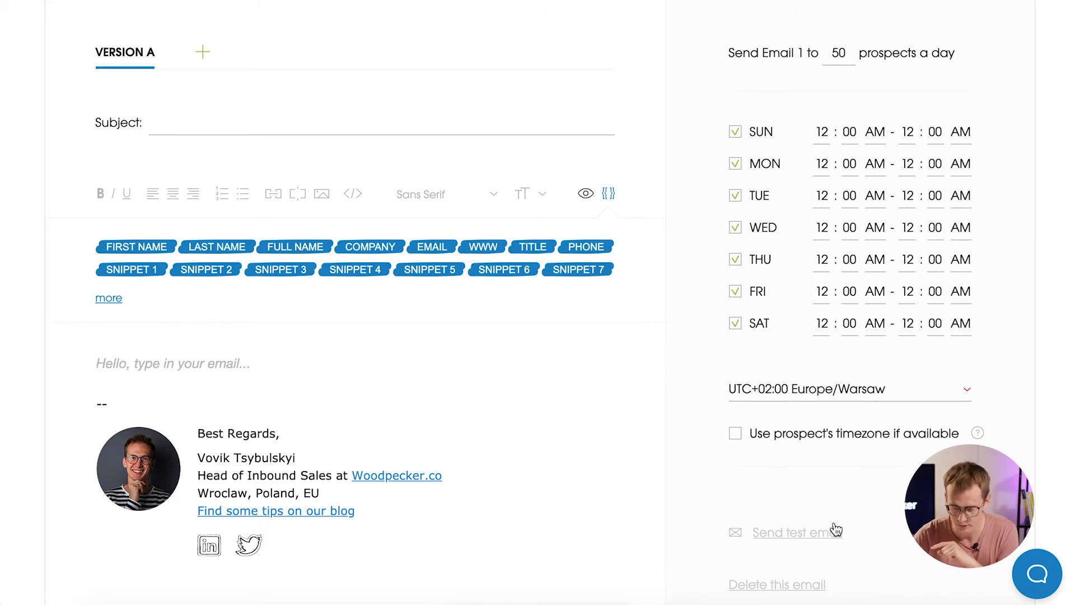
pyautogui.click(852, 602)
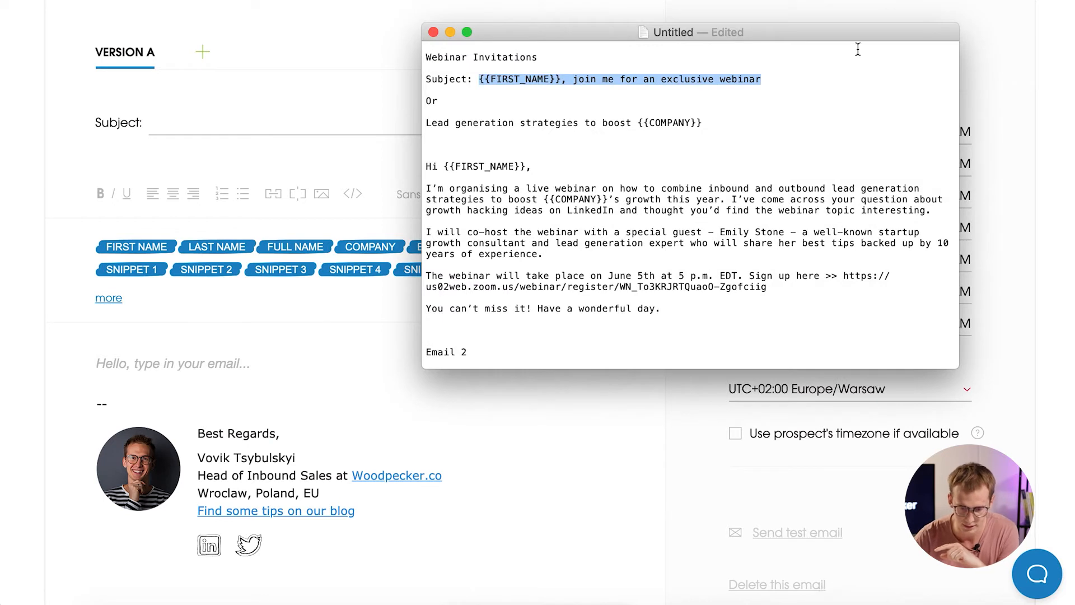
pyautogui.click(776, 84)
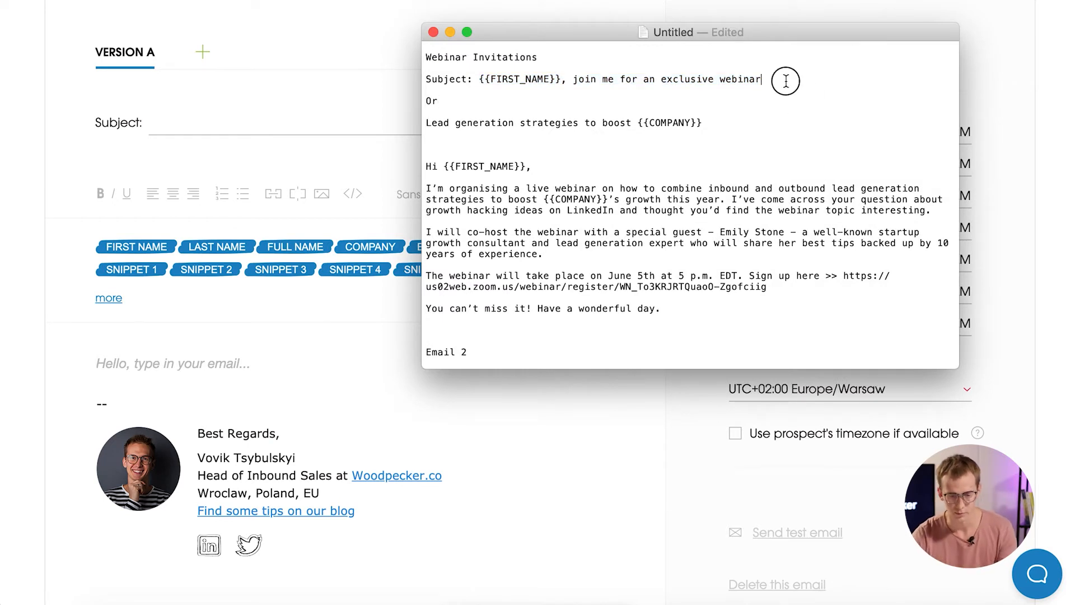
# Paste the drafted subject into Email 1 and swap its placeholder for the FIRST NAME merge tag.
pyautogui.click(474, 102)
pyautogui.moveTo(478, 80); pyautogui.dragTo(551, 79)
pyautogui.click(611, 85)
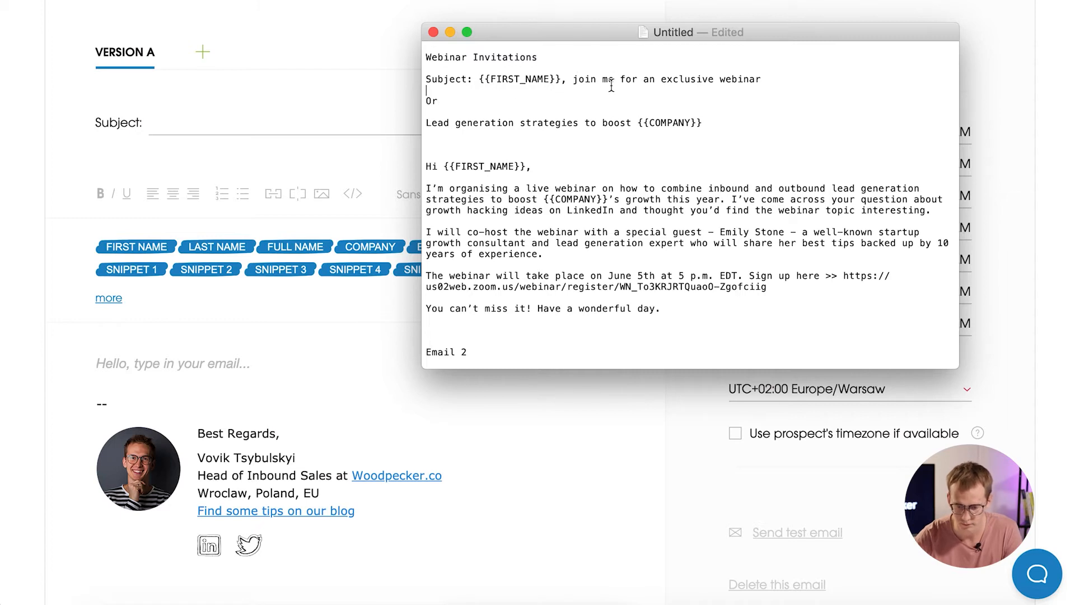
pyautogui.moveTo(760, 79); pyautogui.dragTo(476, 74)
pyautogui.press('super+c')
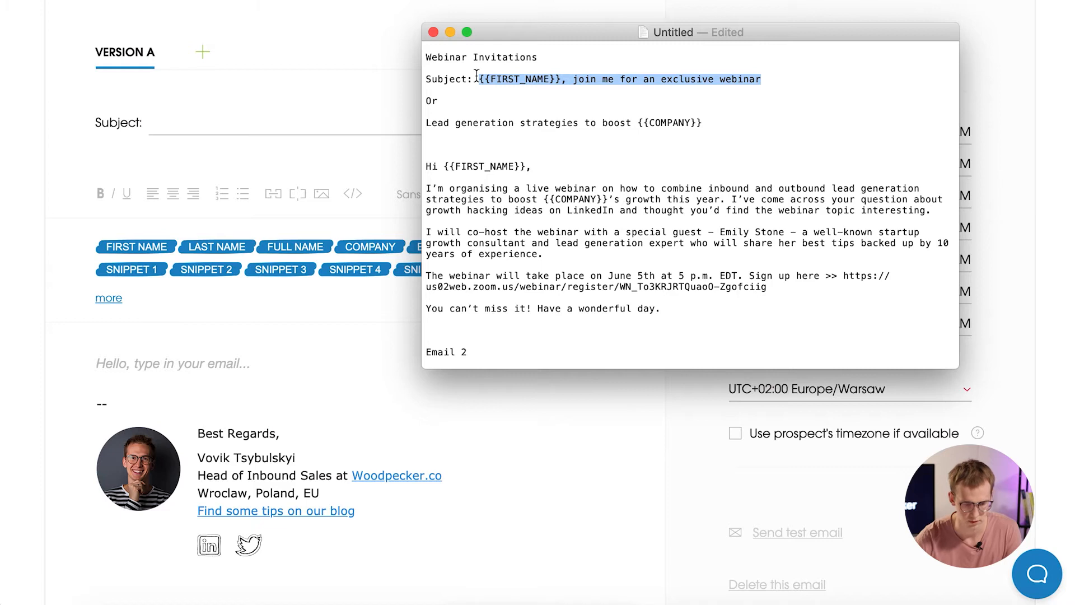
pyautogui.click(187, 122)
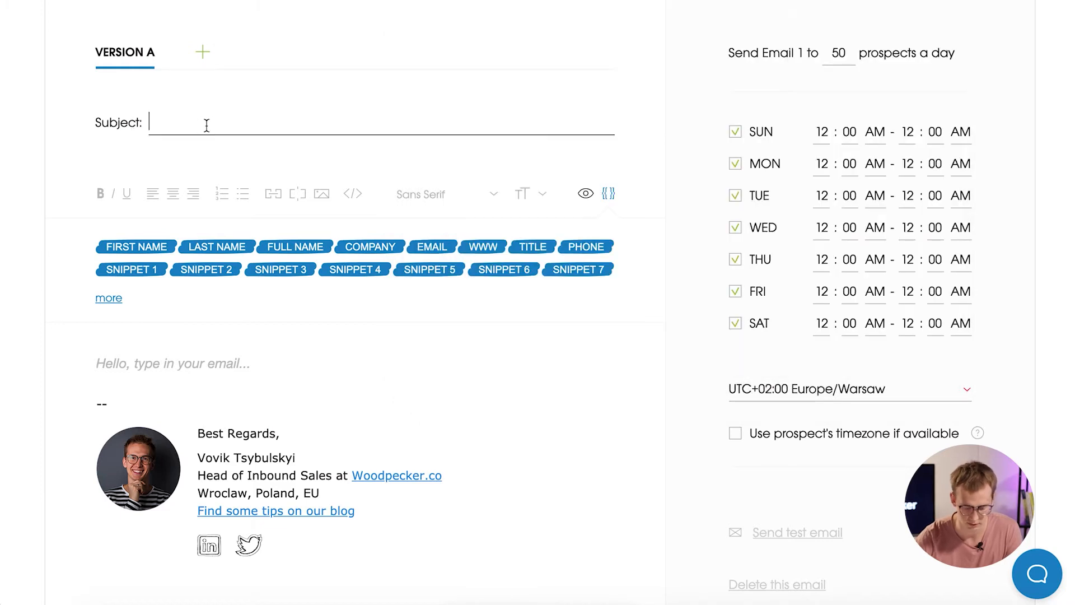
pyautogui.press('super+v')
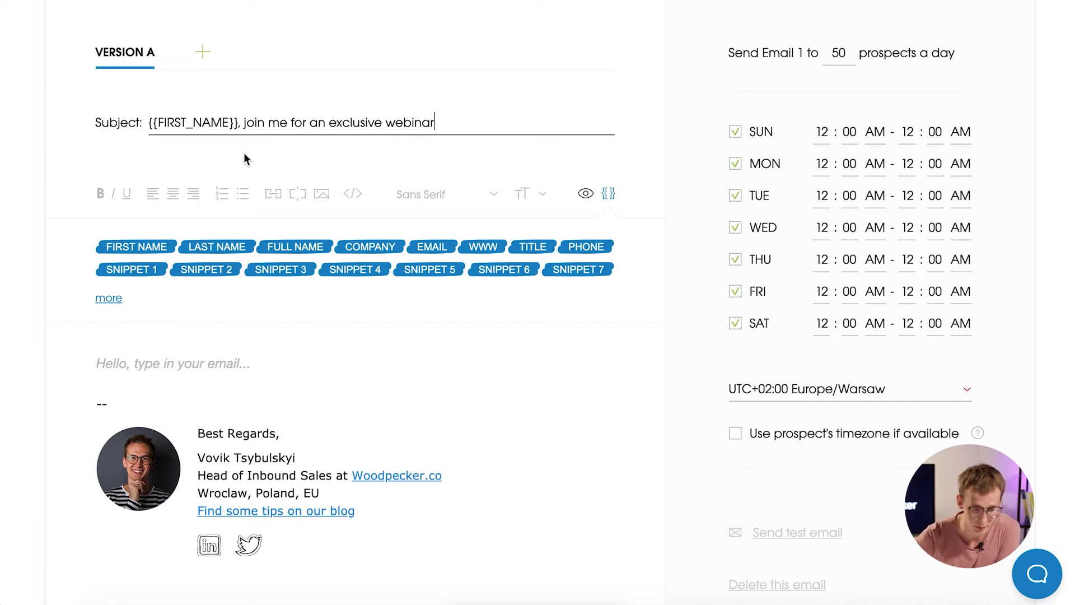
pyautogui.moveTo(238, 120); pyautogui.dragTo(138, 123)
pyautogui.press('BackSpace')
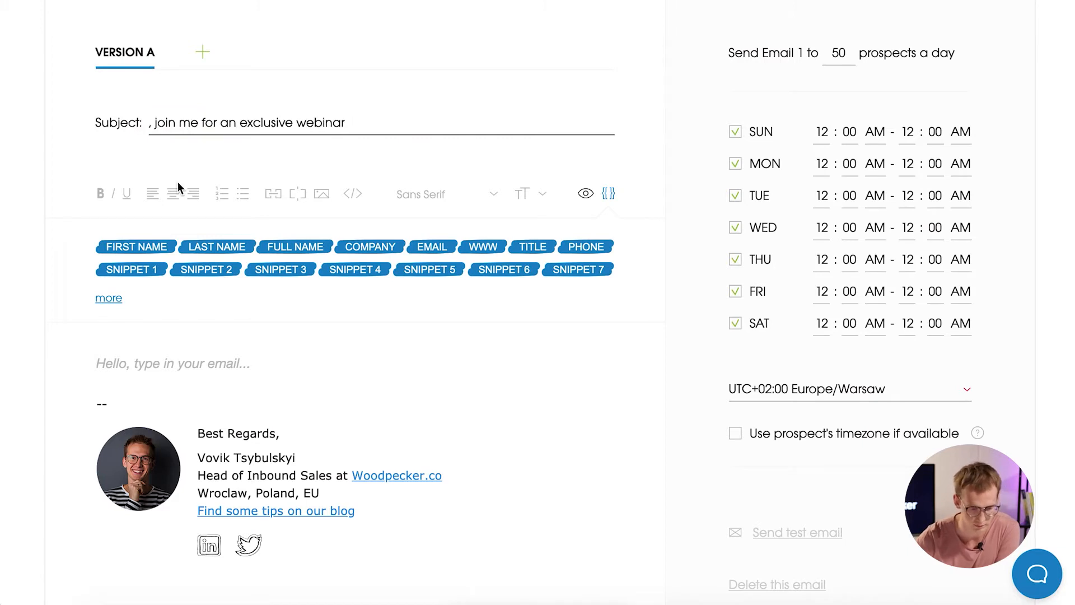
pyautogui.click(136, 254)
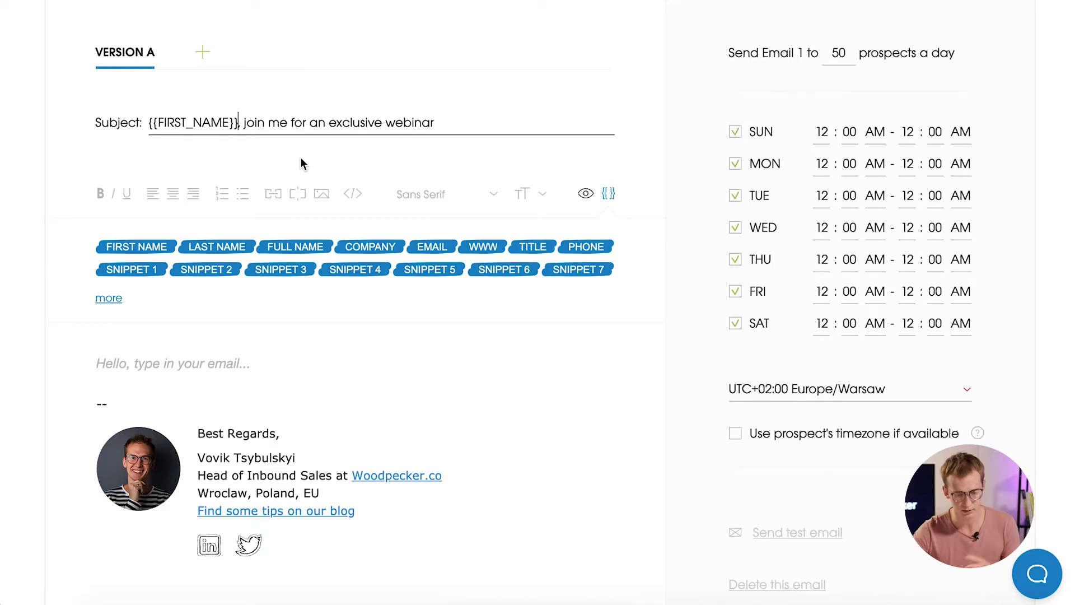
# Expand the full merge tag list with the 'more' link.
pyautogui.click(107, 300)
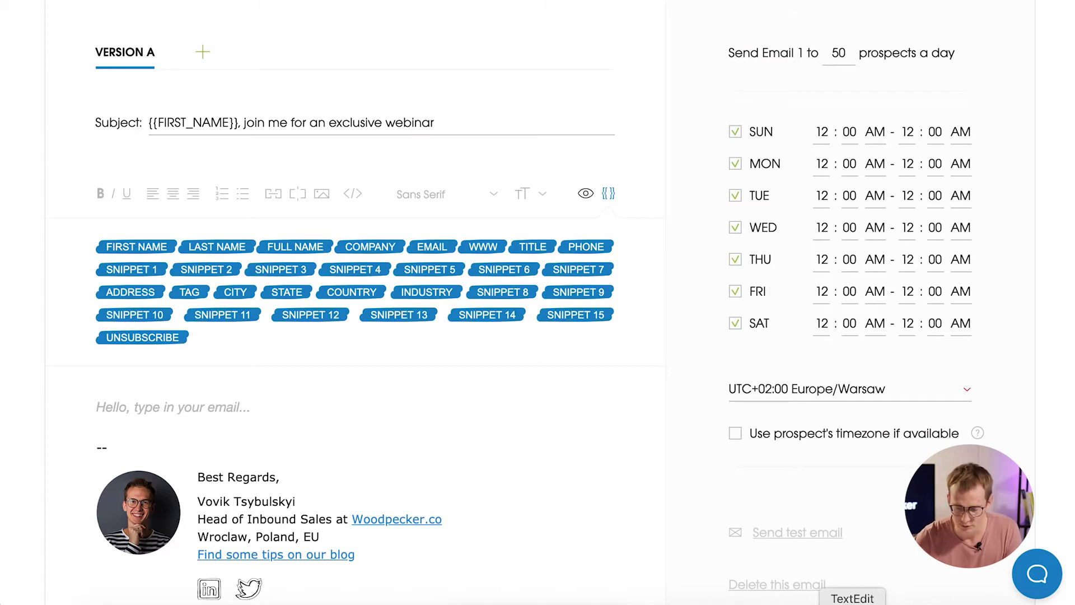
# Paste 'Lead generation strategies to boost {{COMPANY}}' as a new Version B subject, then return to Version A.
pyautogui.click(852, 603)
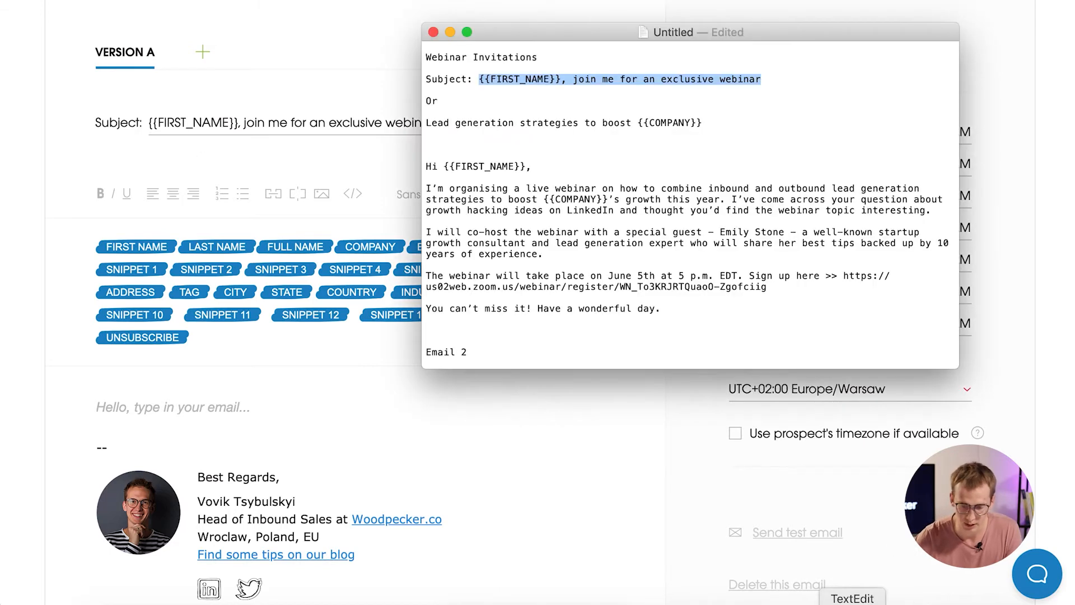
pyautogui.click(715, 125)
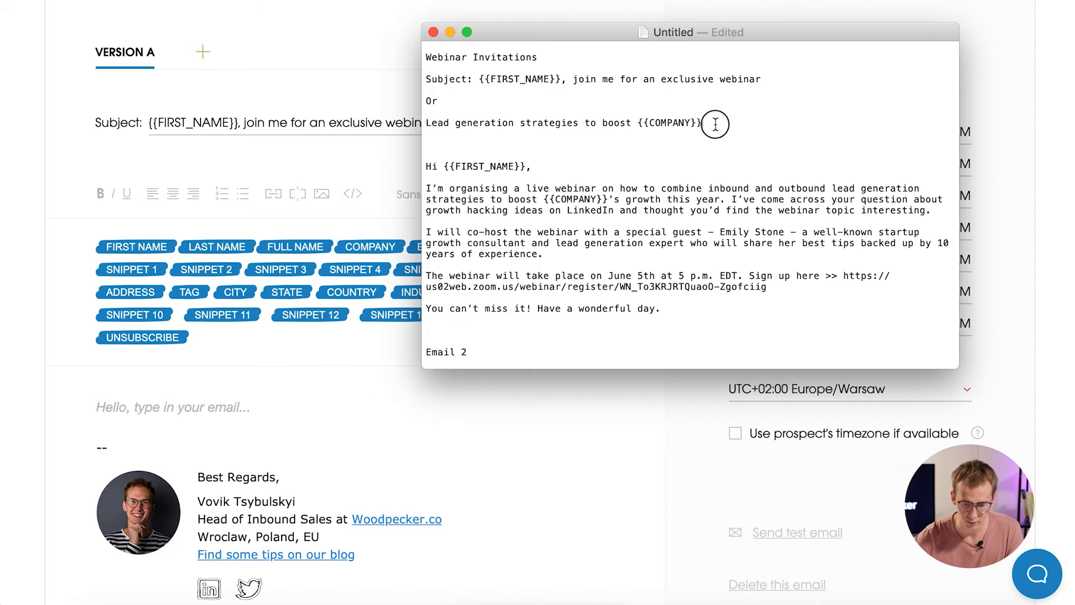
pyautogui.moveTo(425, 122); pyautogui.dragTo(705, 122)
pyautogui.press('super+c')
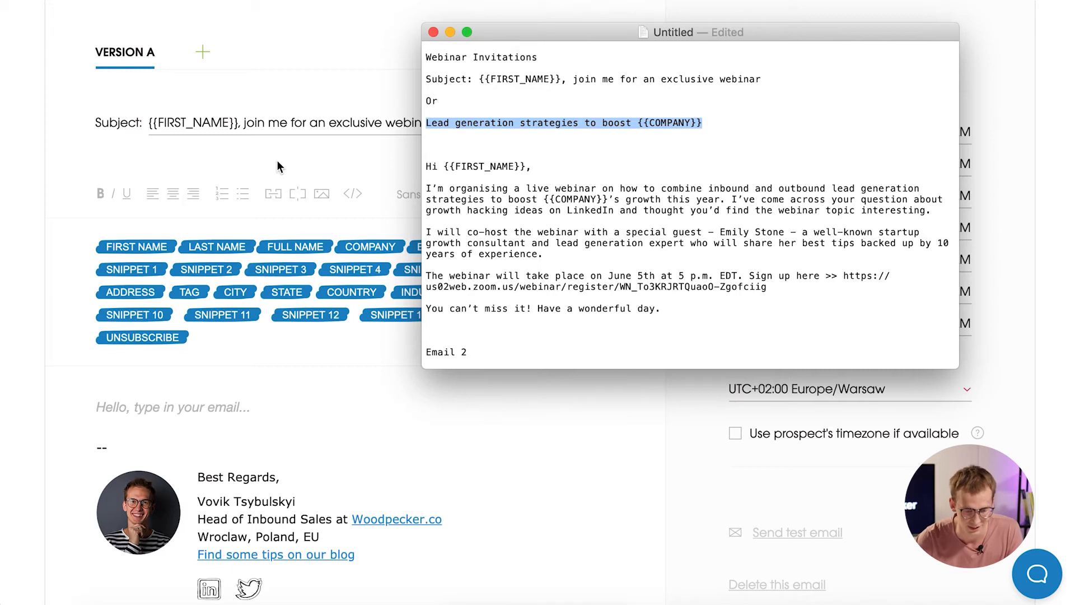
pyautogui.click(276, 166)
pyautogui.click(205, 56)
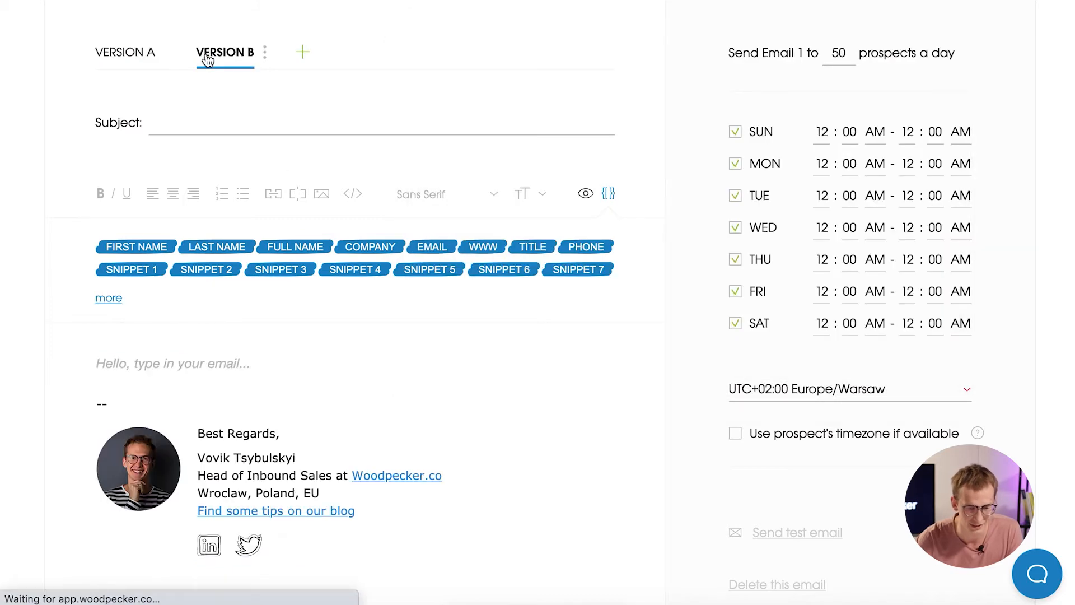
pyautogui.click(169, 126)
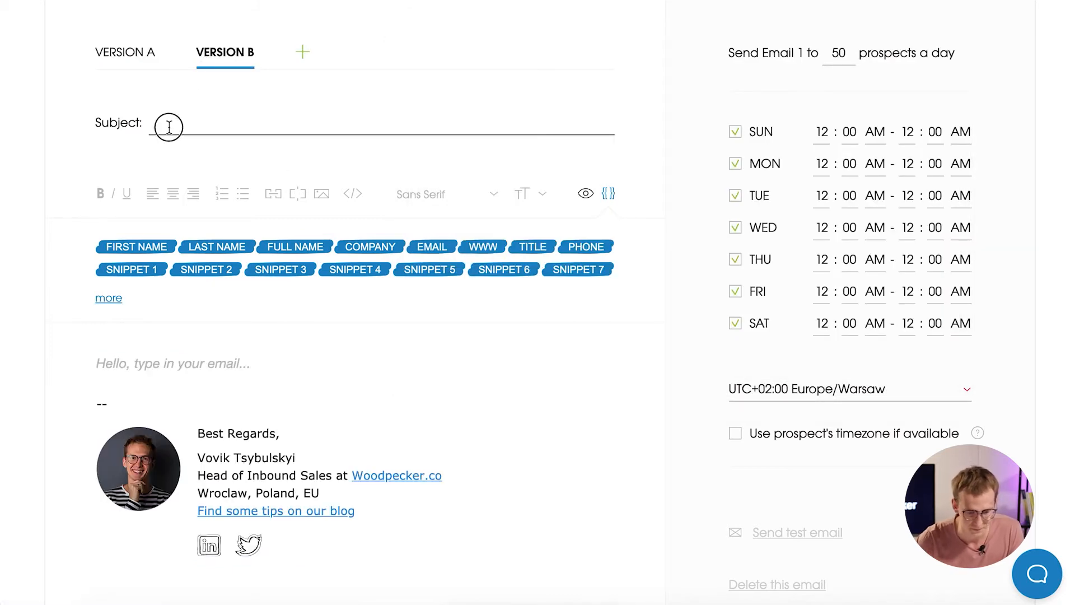
pyautogui.press('super+v')
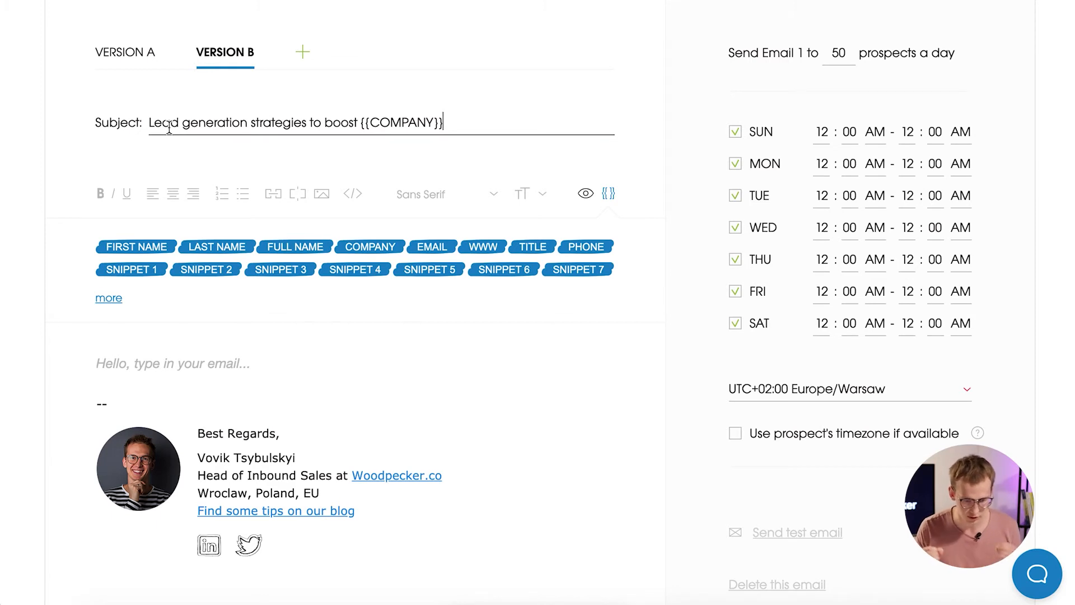
pyautogui.click(132, 54)
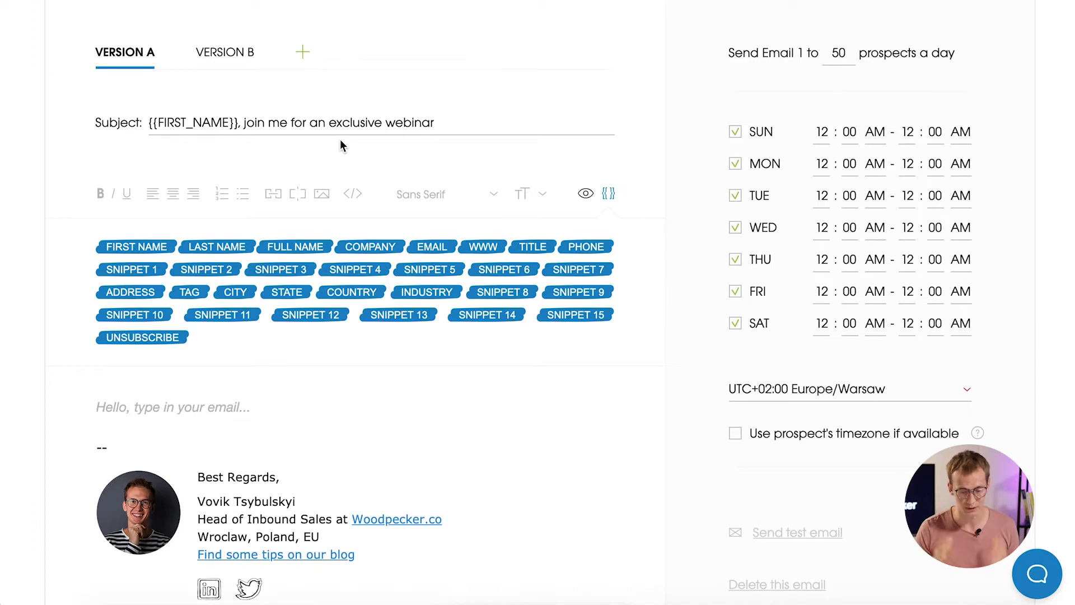
# Copy the invitation body from the TextEdit draft and paste it into Version A's body.
pyautogui.click(234, 395)
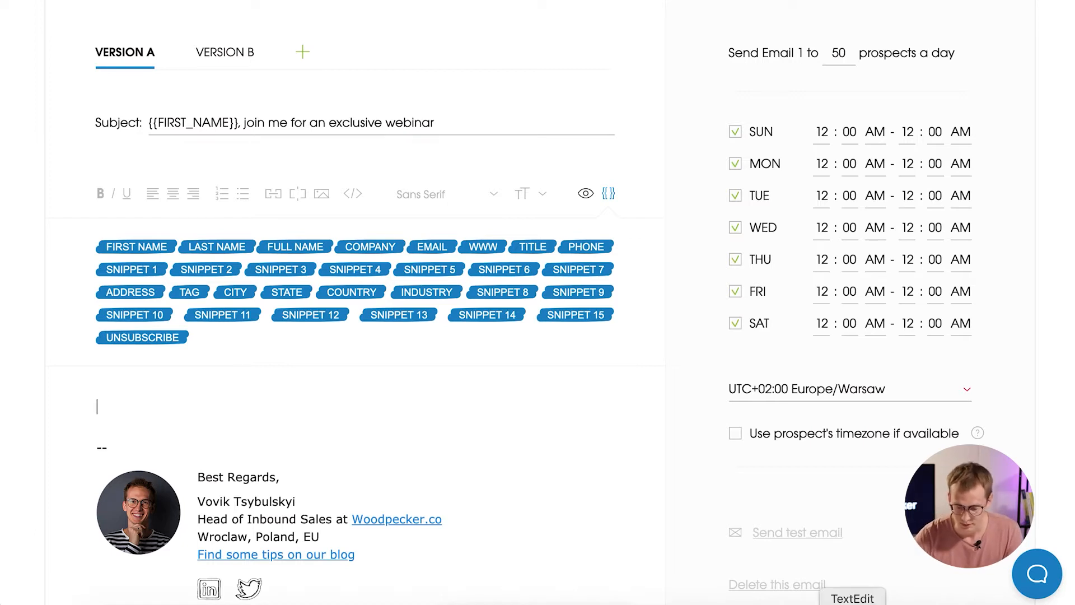
pyautogui.click(852, 602)
pyautogui.click(675, 308)
pyautogui.moveTo(675, 308); pyautogui.dragTo(412, 162)
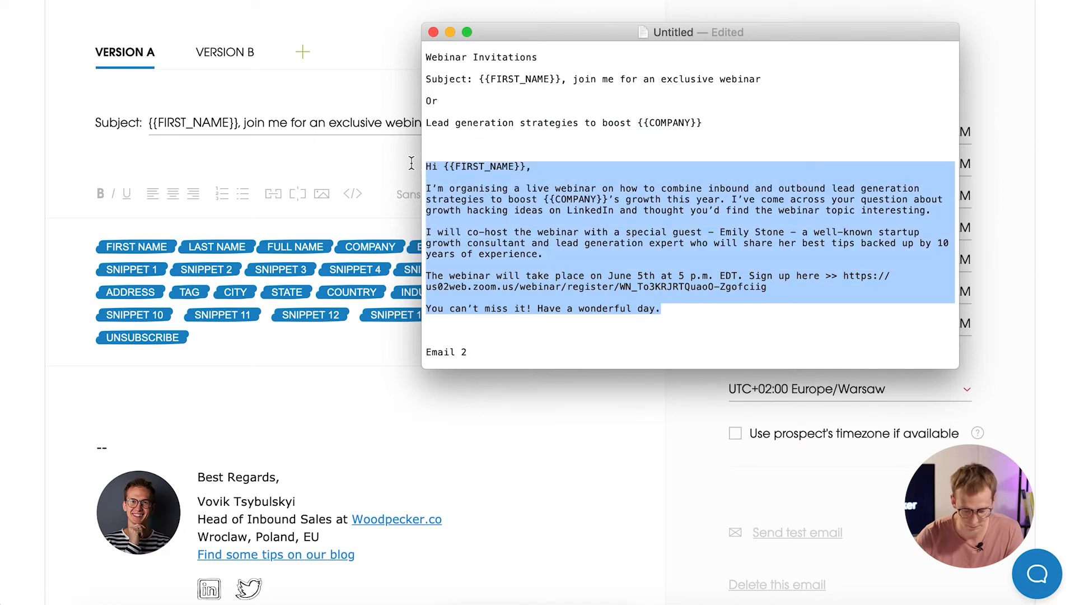
pyautogui.click(125, 390)
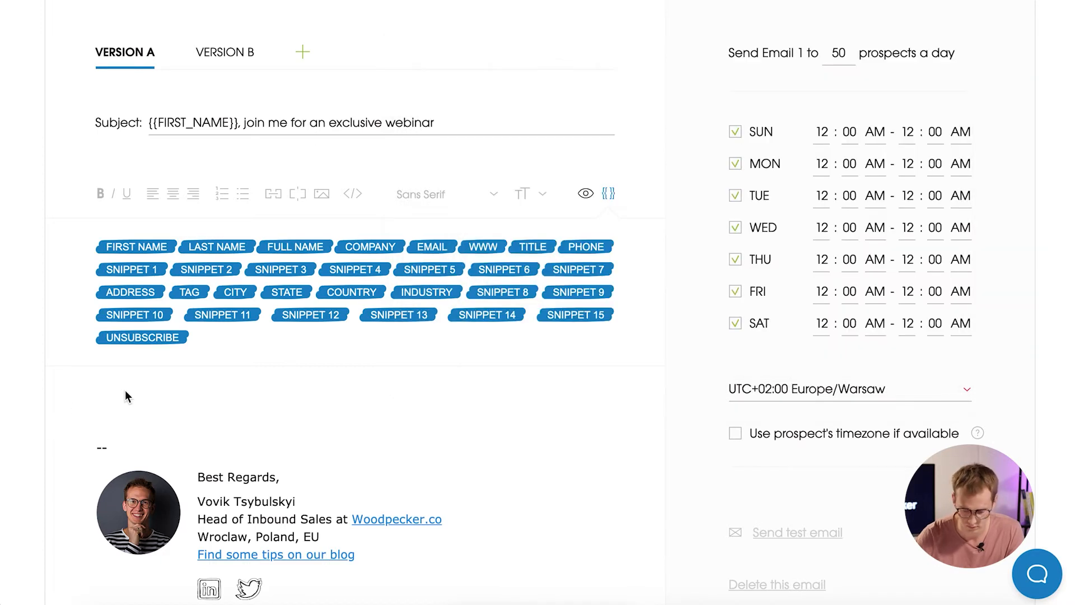
pyautogui.scroll(-5, 367, 439)
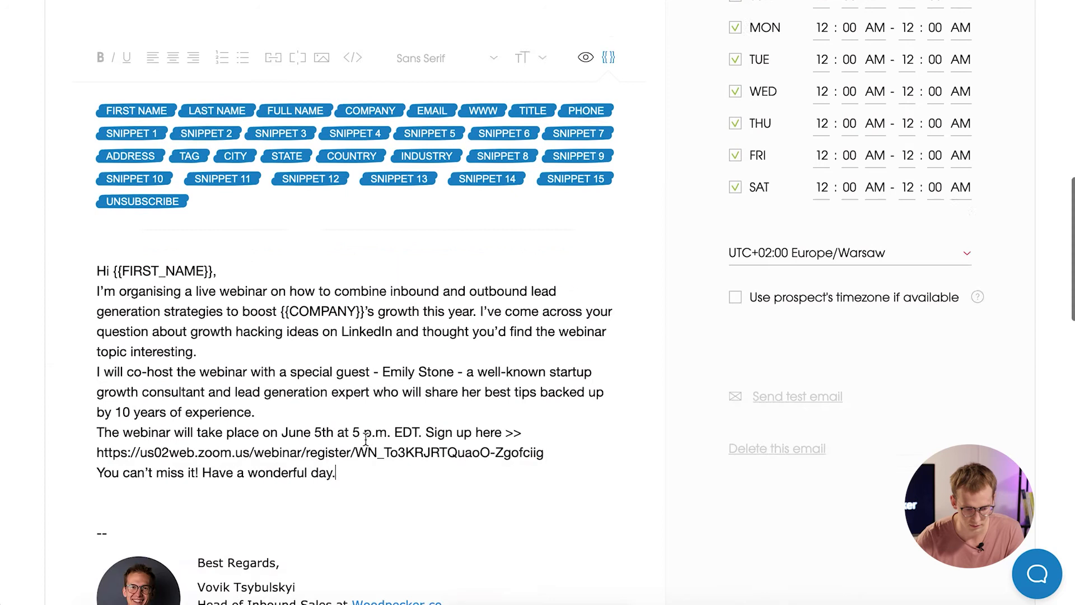
# Add blank lines between greeting, paragraphs and closing sentence, keeping 'Sign up here' on the date line.
pyautogui.click(269, 139)
pyautogui.press('Return')
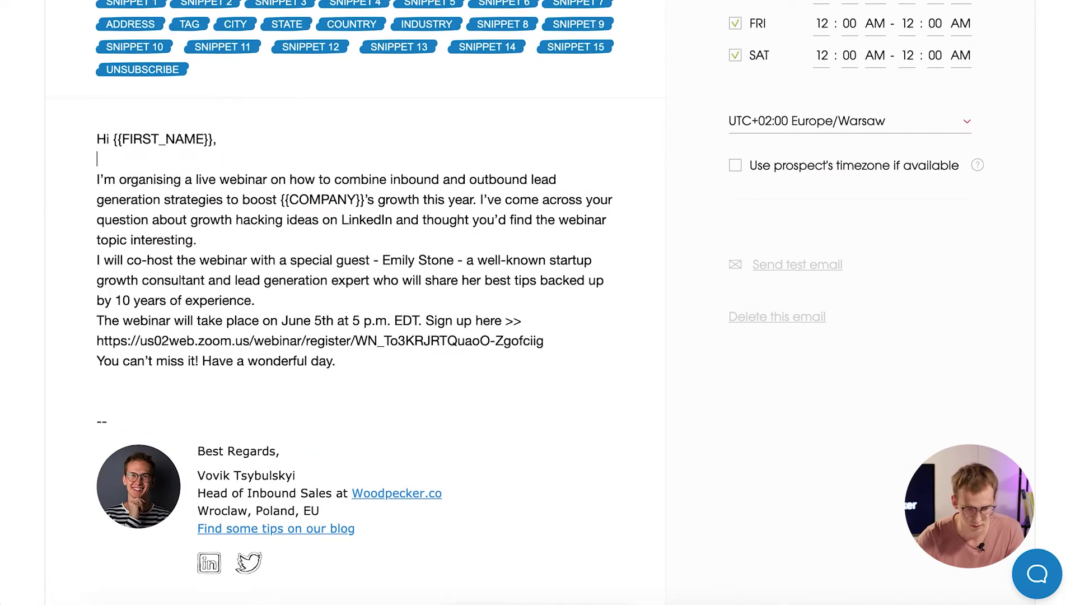
pyautogui.press('Return')
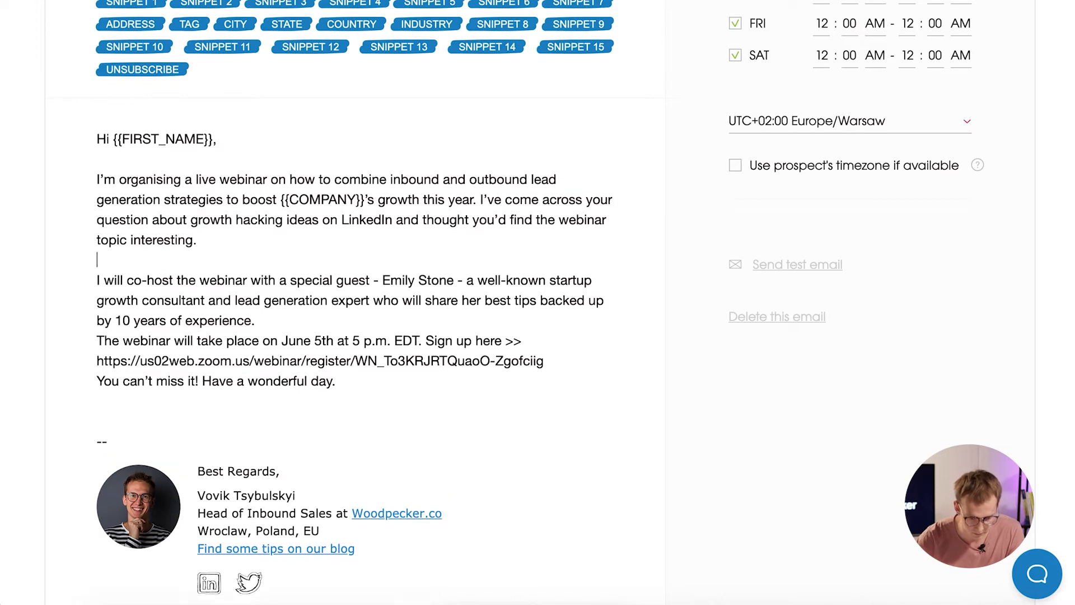
pyautogui.click(261, 317)
pyautogui.press('Return')
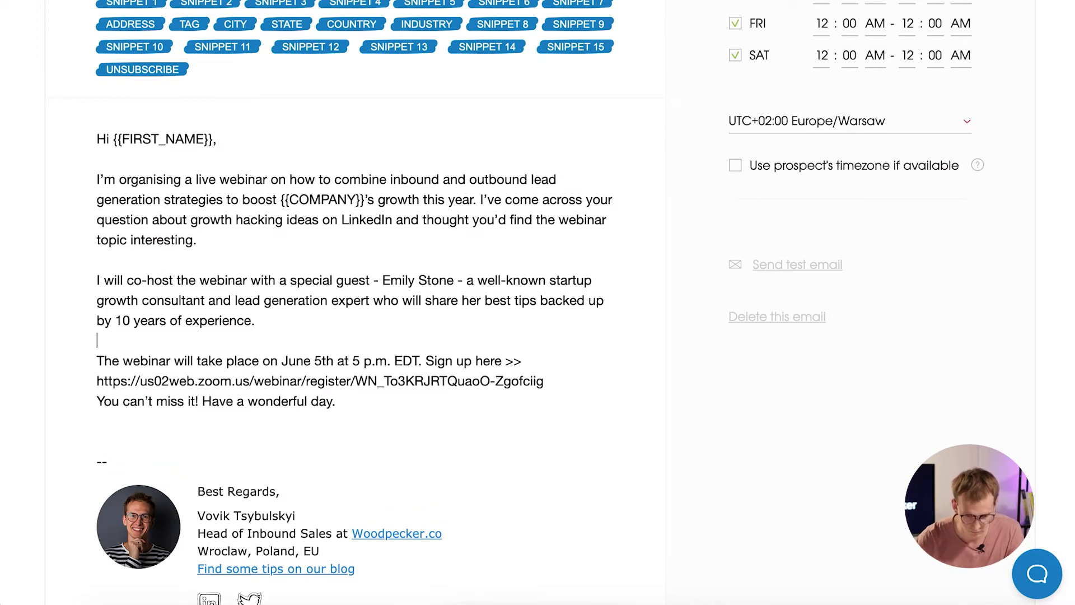
pyautogui.click(425, 361)
pyautogui.press('Return')
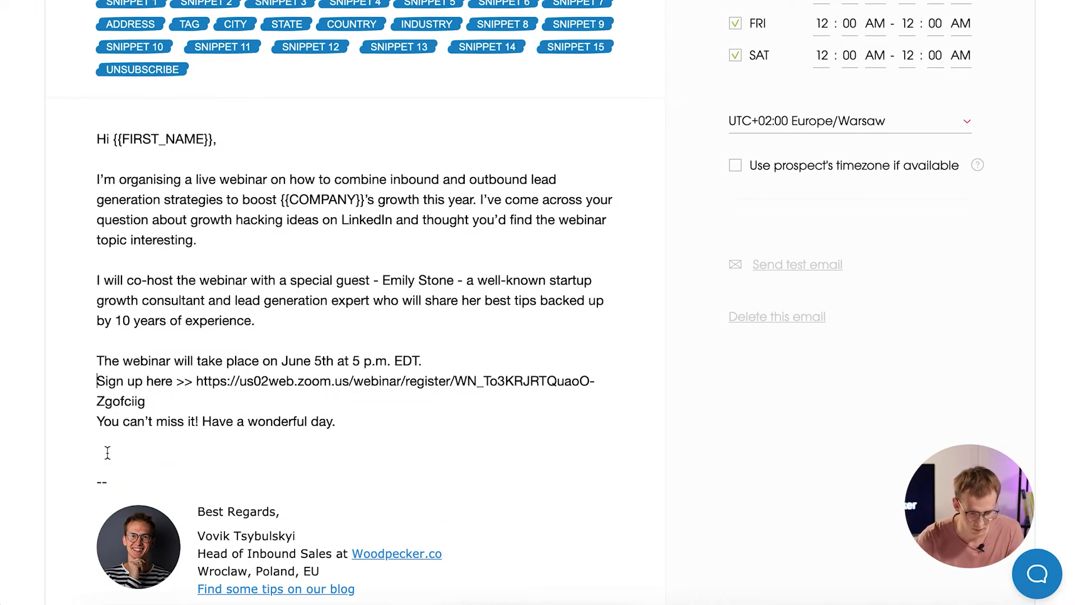
pyautogui.click(98, 421)
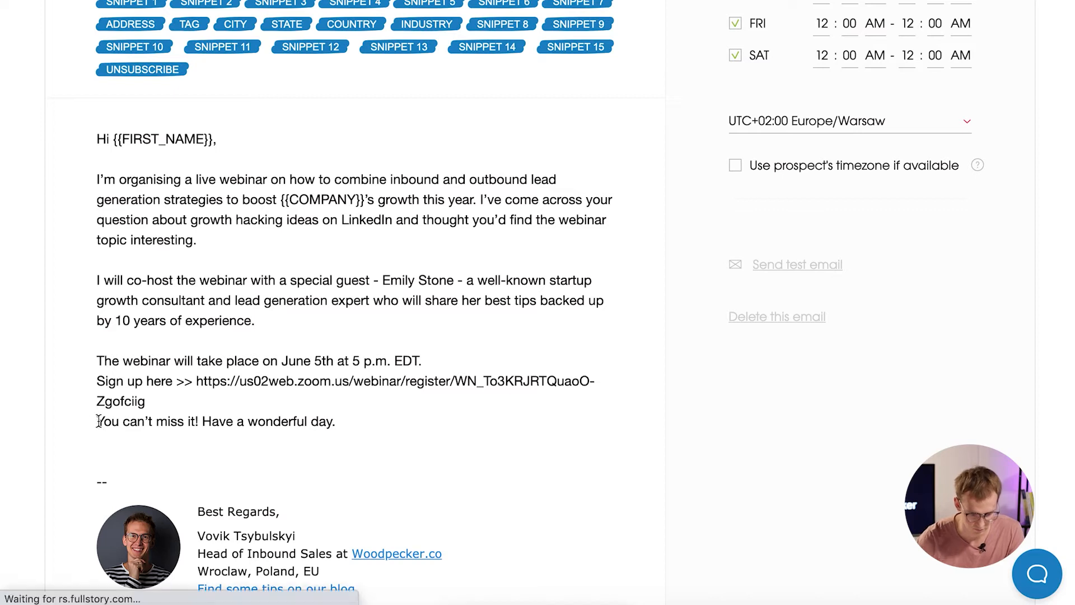
pyautogui.press('Return')
pyautogui.press('Return')
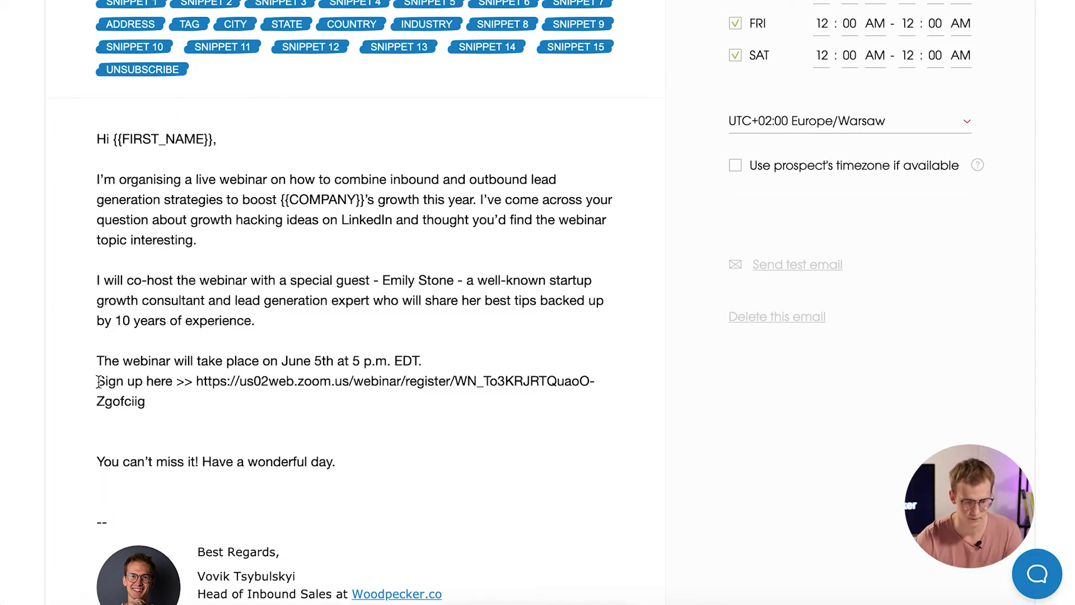
pyautogui.click(97, 381)
pyautogui.press('BackSpace')
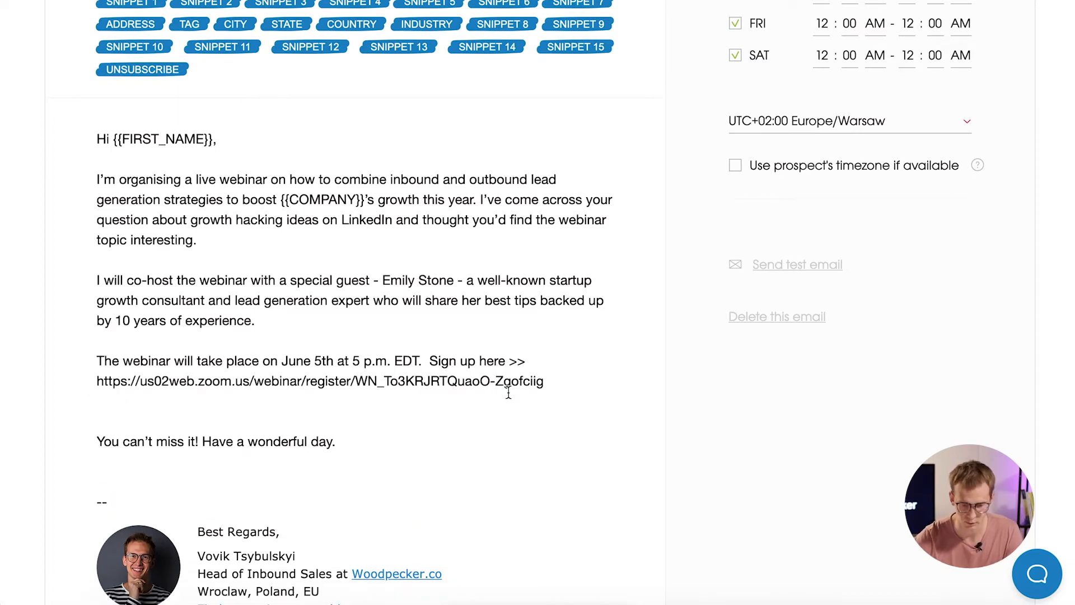
# Select the Zoom registration URL in the email body.
pyautogui.scroll(3, 560, 372)
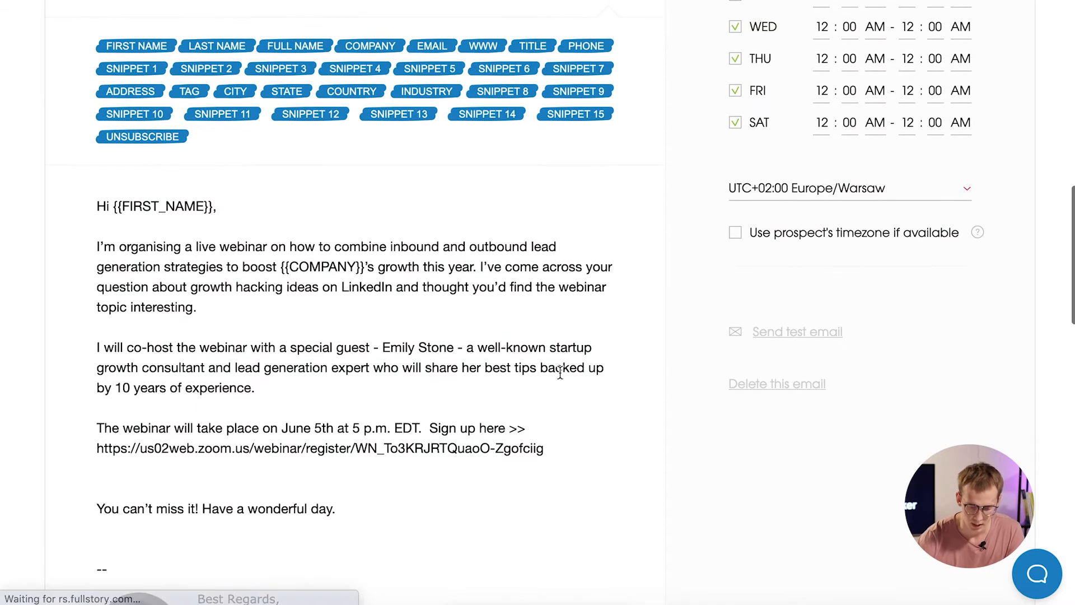
pyautogui.moveTo(545, 478); pyautogui.dragTo(96, 476)
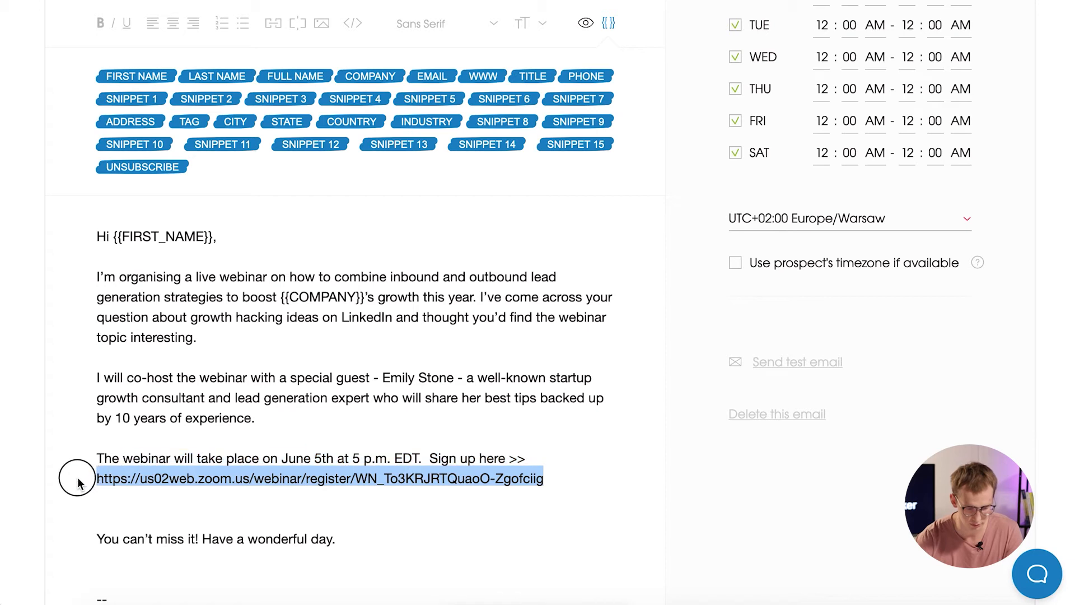
pyautogui.scroll(1, 599, 292)
pyautogui.scroll(1, 599, 297)
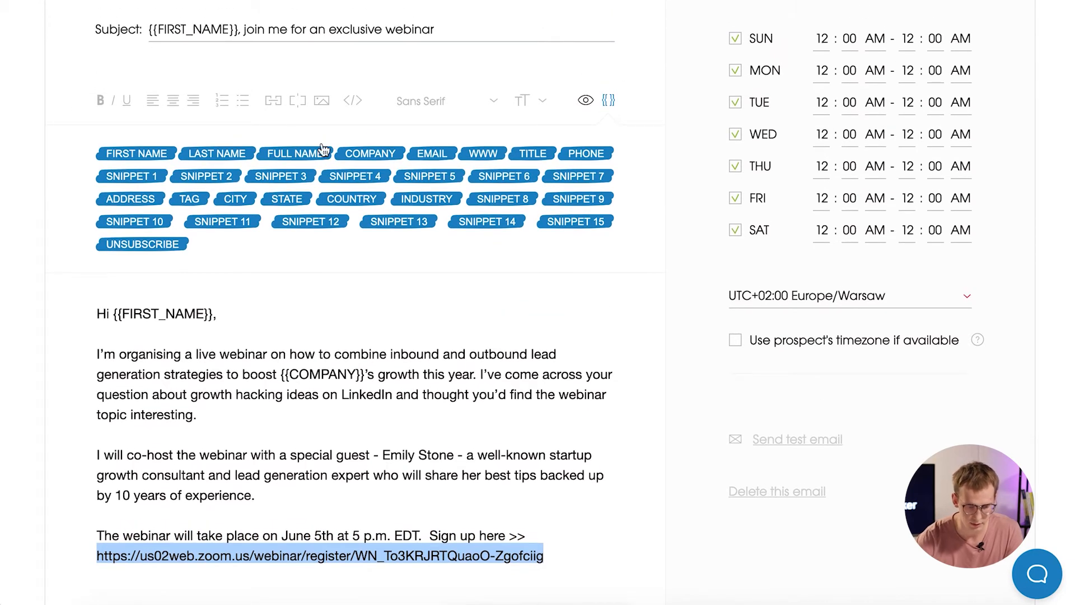
# Turn the selected Zoom registration URL into a hyperlink with the text 'link'.
pyautogui.click(273, 101)
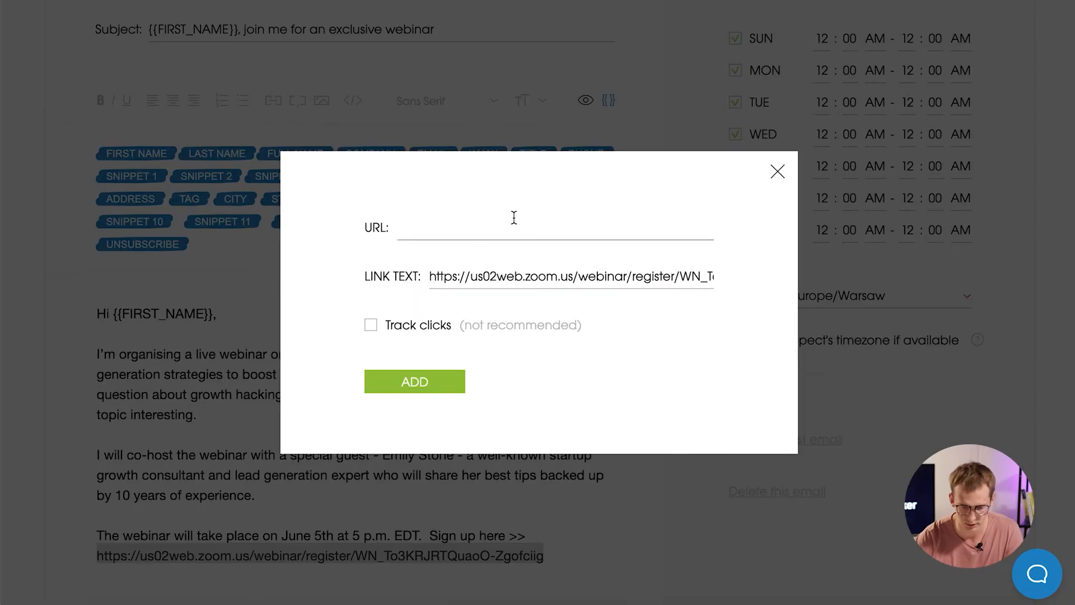
pyautogui.click(451, 229)
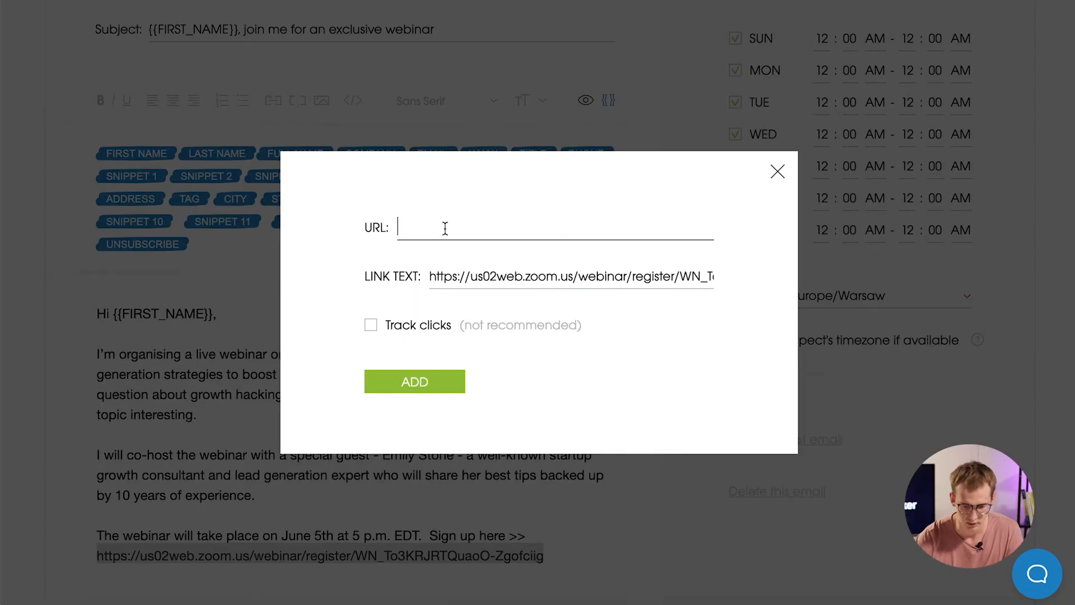
pyautogui.tripleClick(483, 276)
pyautogui.hotkey('ctrl', 'c')
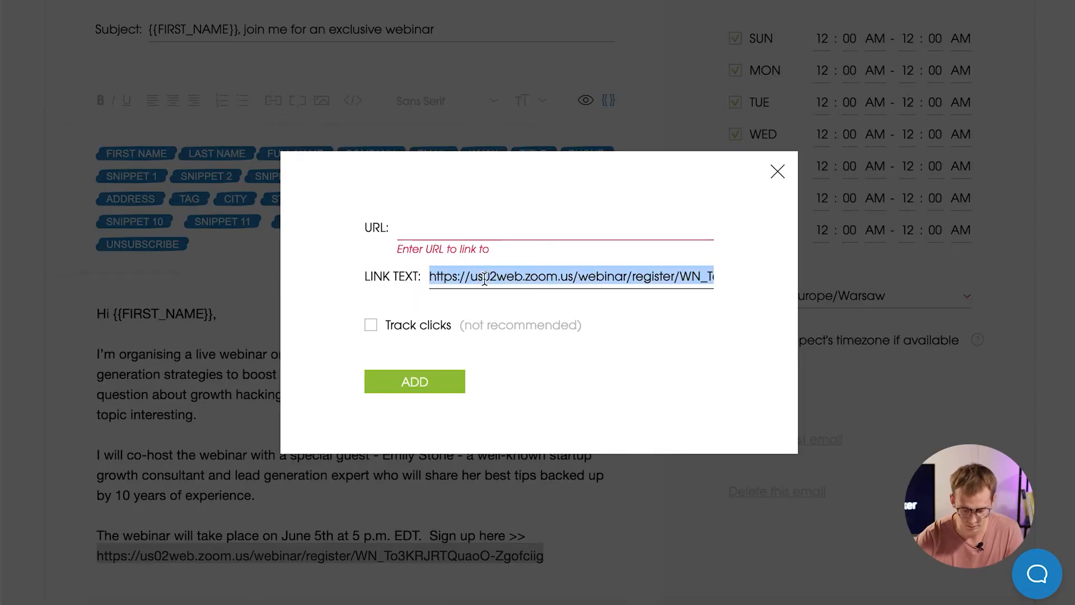
pyautogui.click(425, 232)
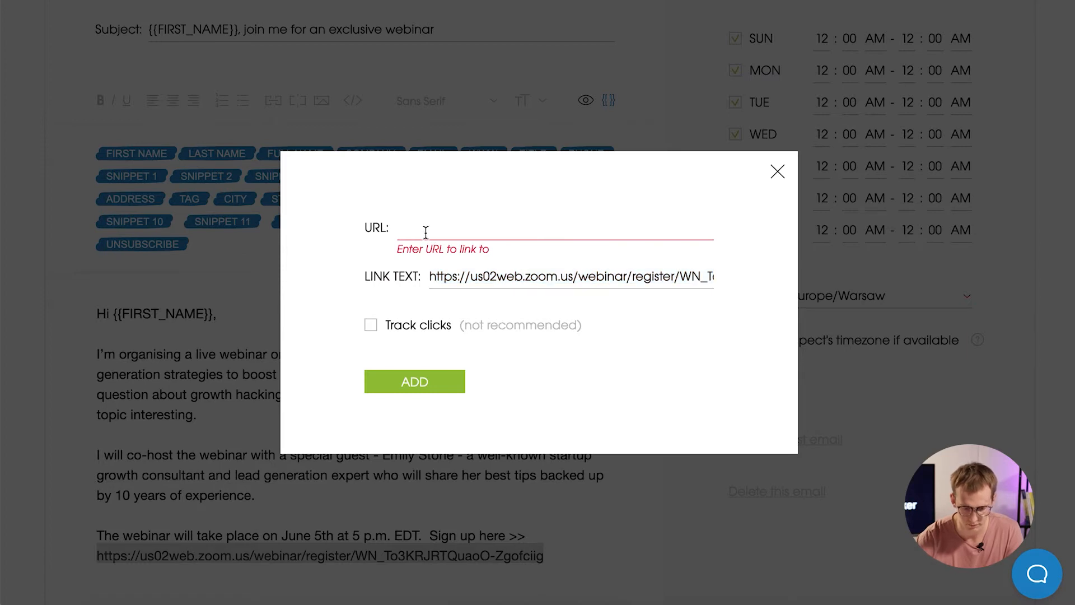
pyautogui.hotkey('ctrl', 'v')
pyautogui.tripleClick(463, 278)
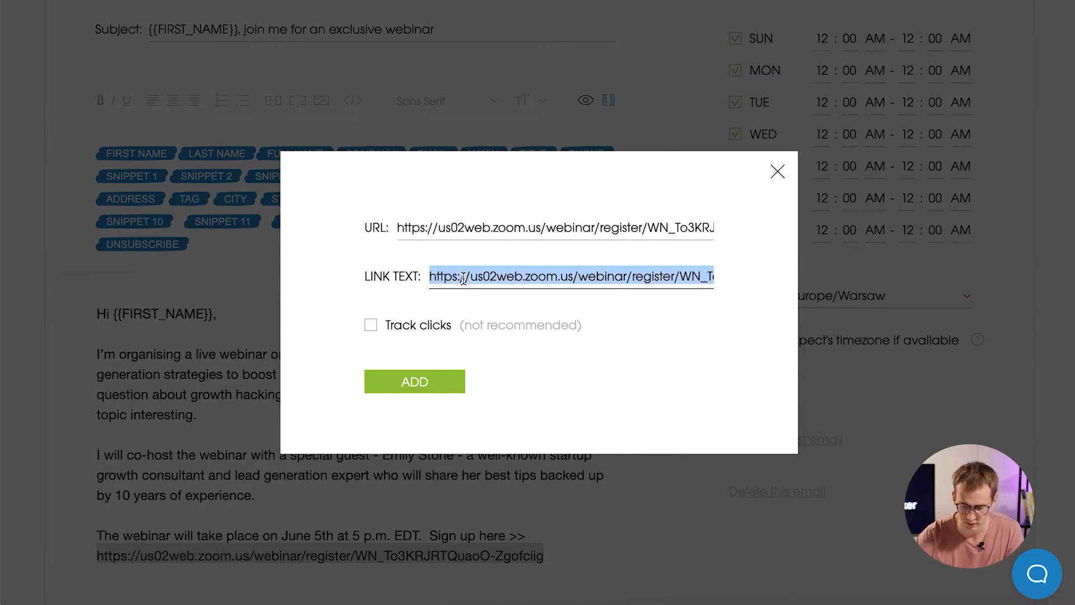
pyautogui.press('BackSpace')
pyautogui.write('link')
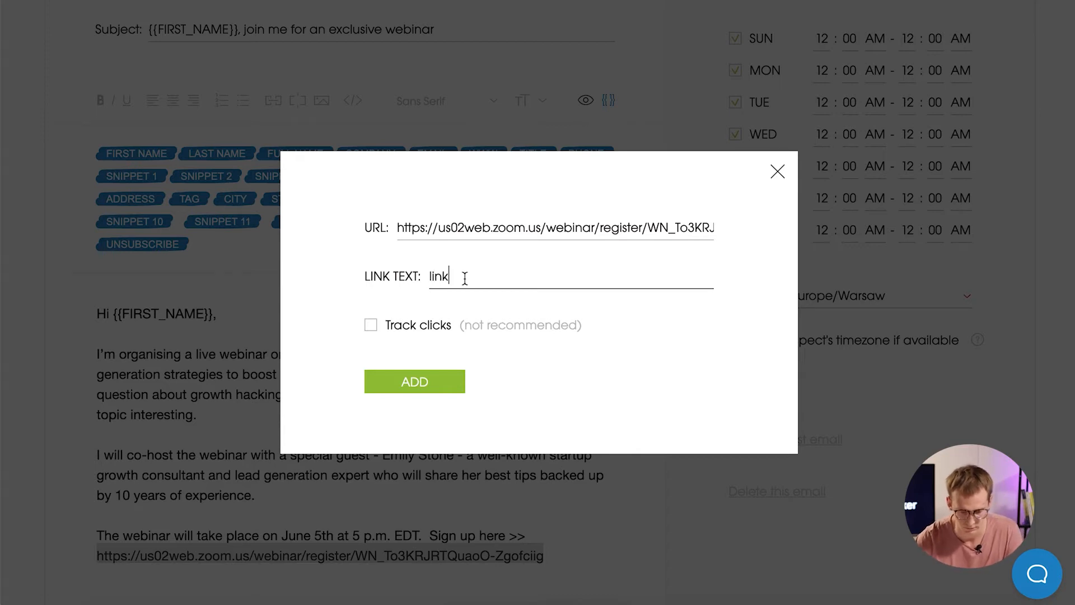
pyautogui.click(597, 358)
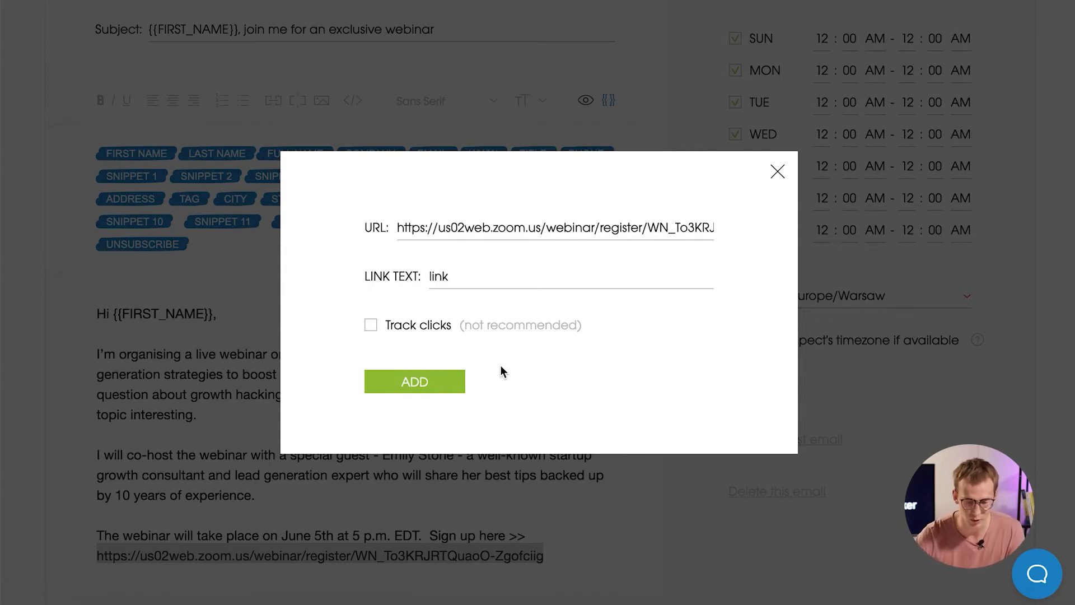
pyautogui.click(424, 385)
# Remove the extra blank line before the closing sentence and check the HTML source.
pyautogui.scroll(-3, 582, 387)
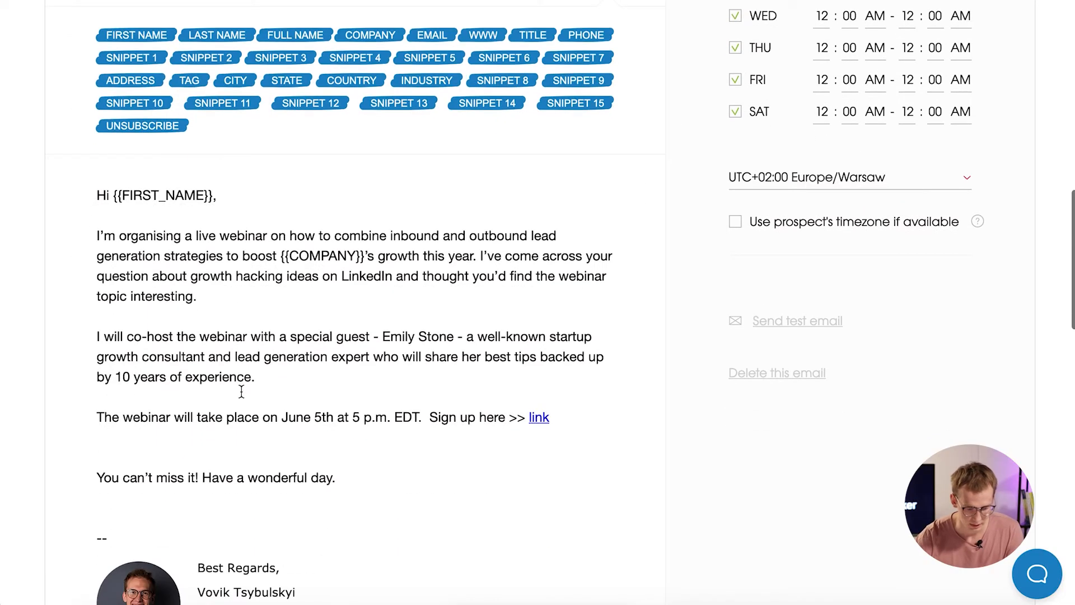
pyautogui.click(116, 451)
pyautogui.press('BackSpace')
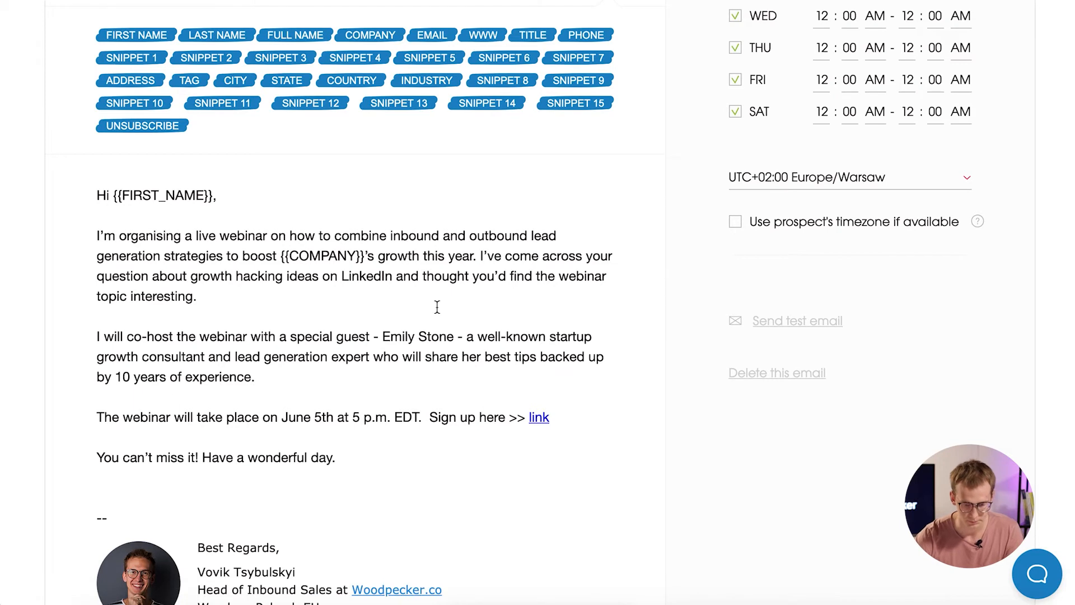
pyautogui.scroll(3, 437, 305)
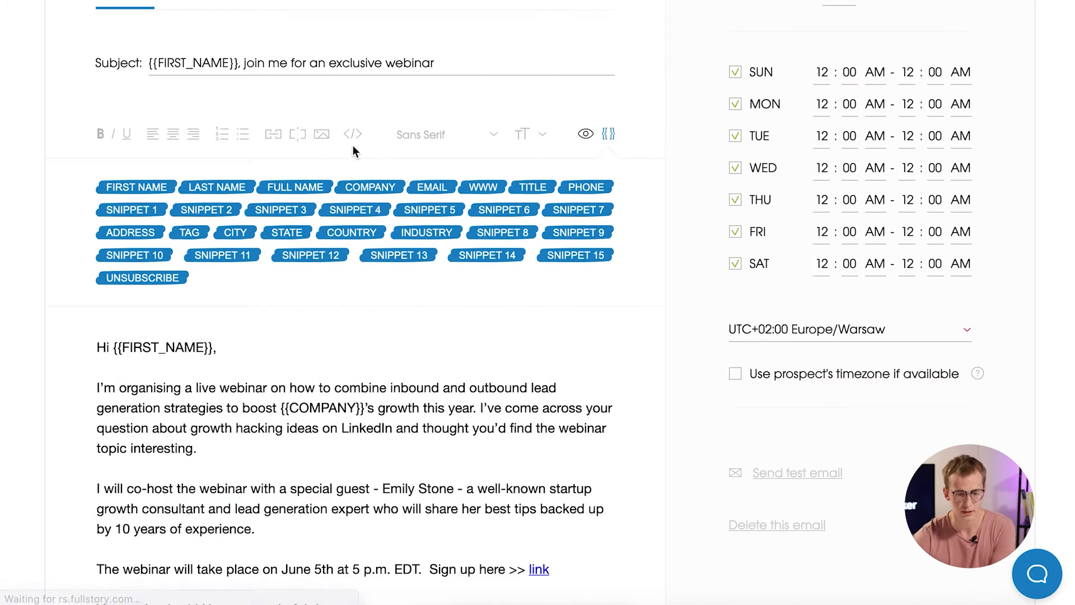
pyautogui.click(353, 140)
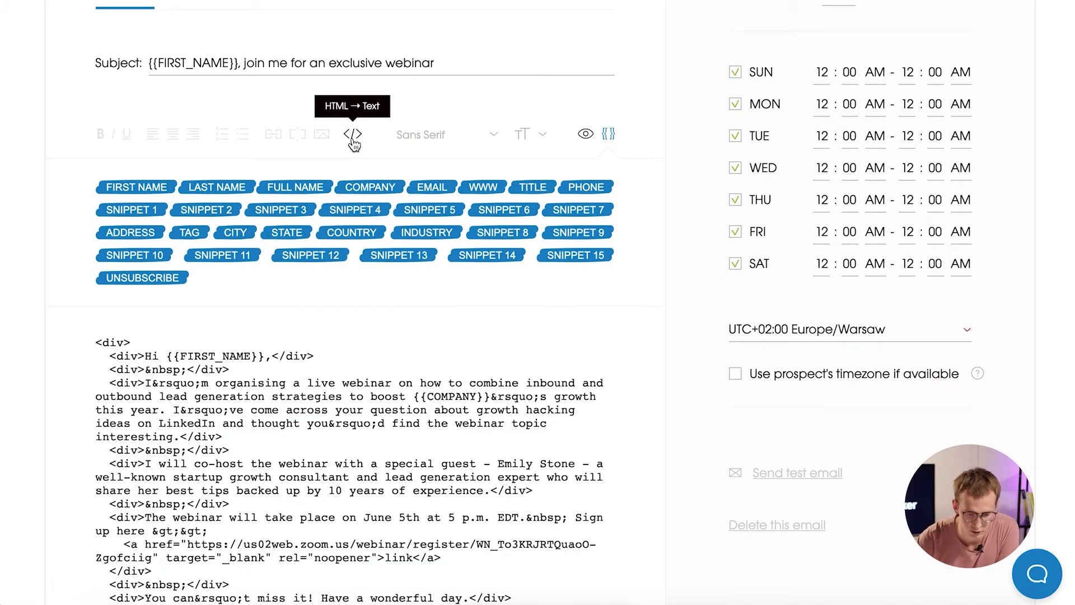
pyautogui.click(353, 140)
# Delete the empty line above the signature.
pyautogui.scroll(-5, 477, 246)
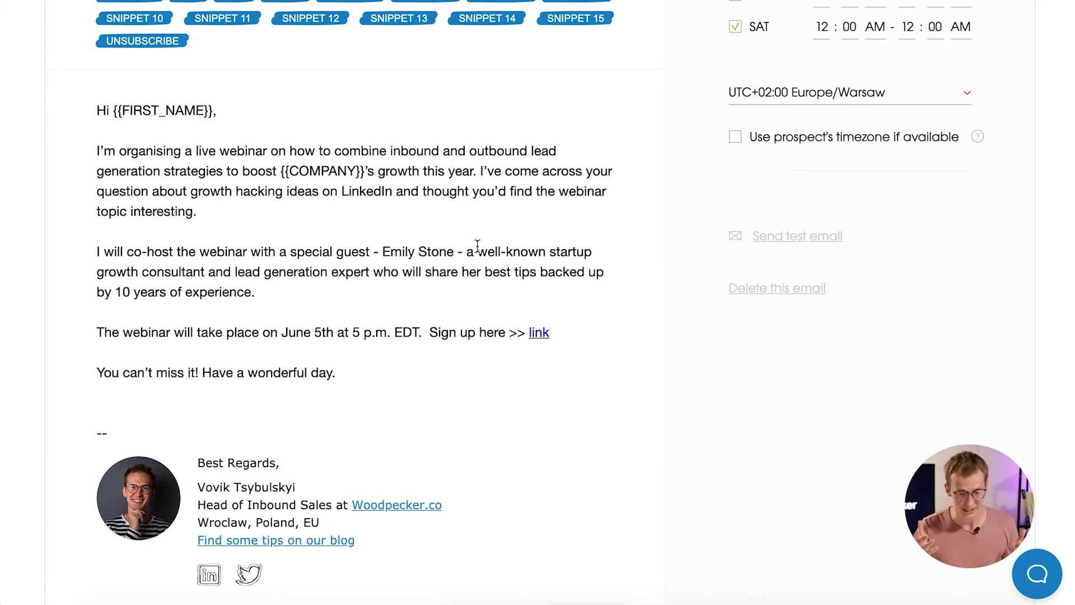
pyautogui.click(108, 402)
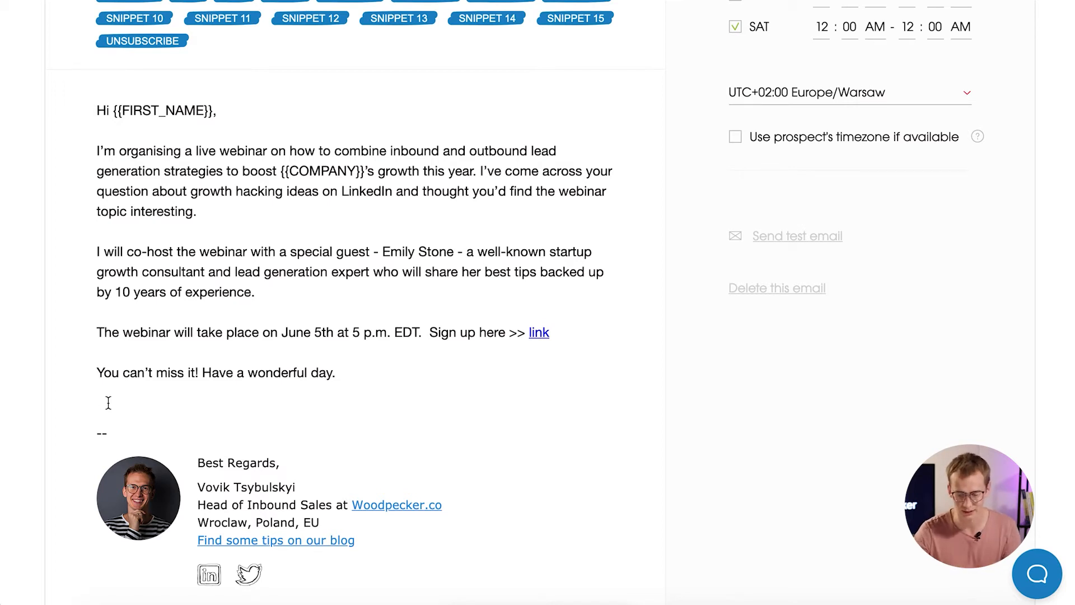
pyautogui.press('BackSpace')
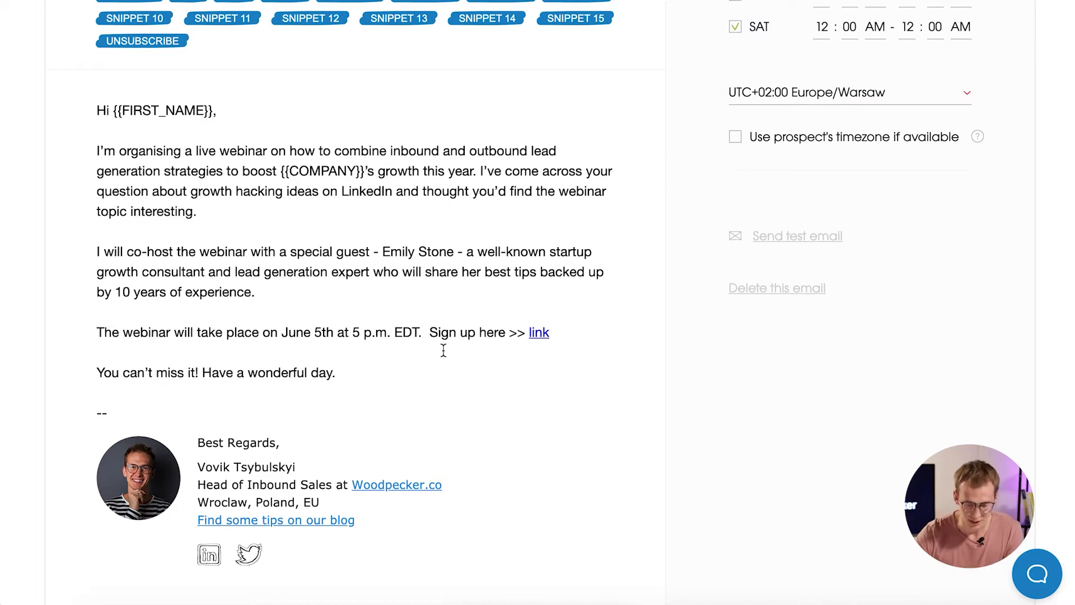
pyautogui.scroll(2, 547, 277)
pyautogui.scroll(2, 547, 276)
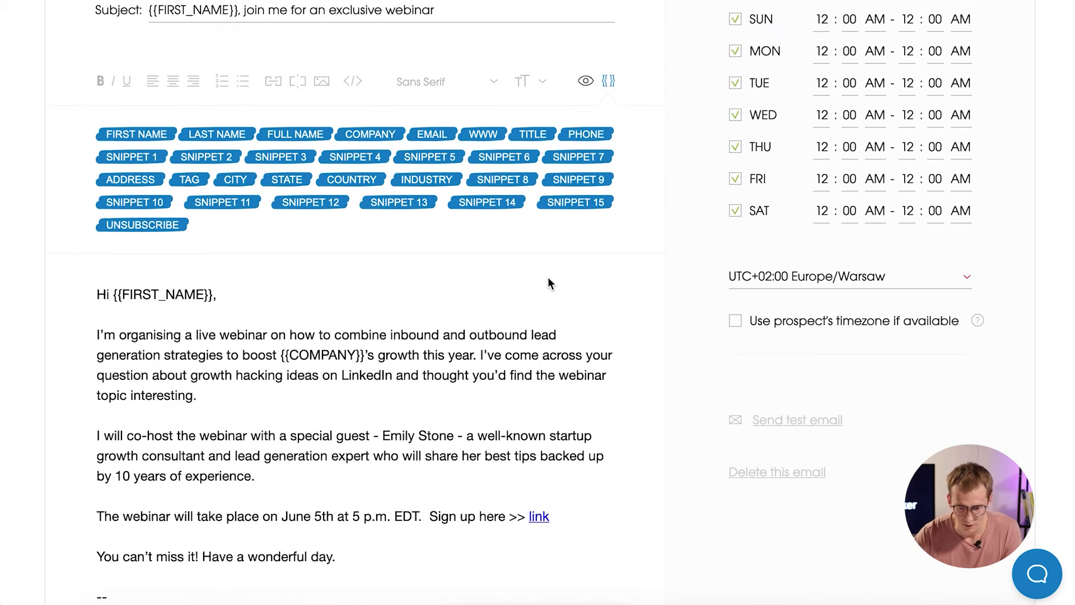
pyautogui.scroll(2, 1000, 111)
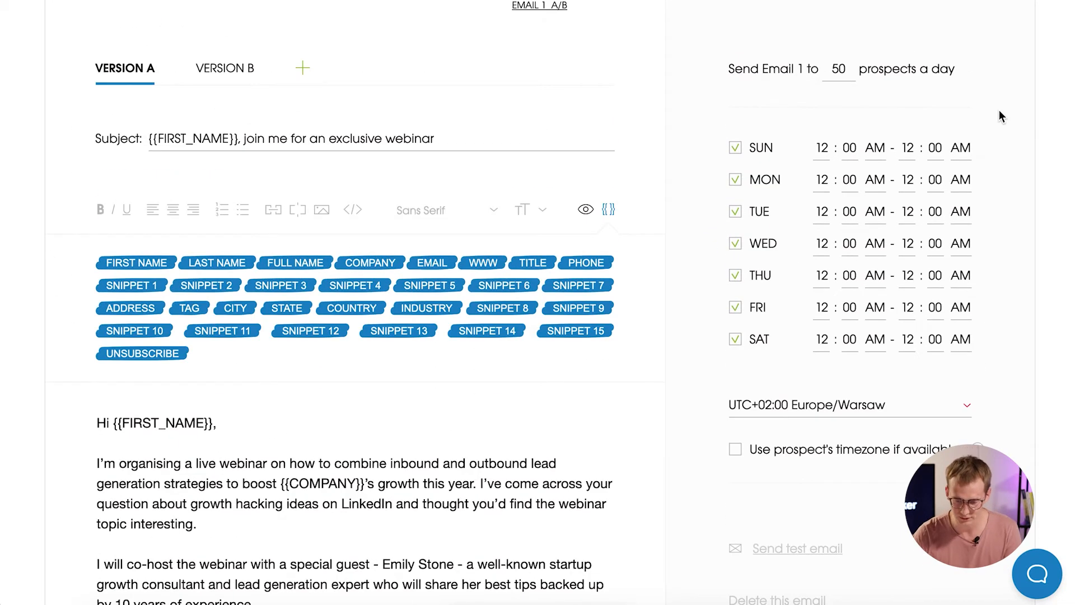
# Turn off Saturday and Sunday sending and copy Monday's 9:00 AM–12:00 PM window to Tuesday–Friday.
pyautogui.click(735, 148)
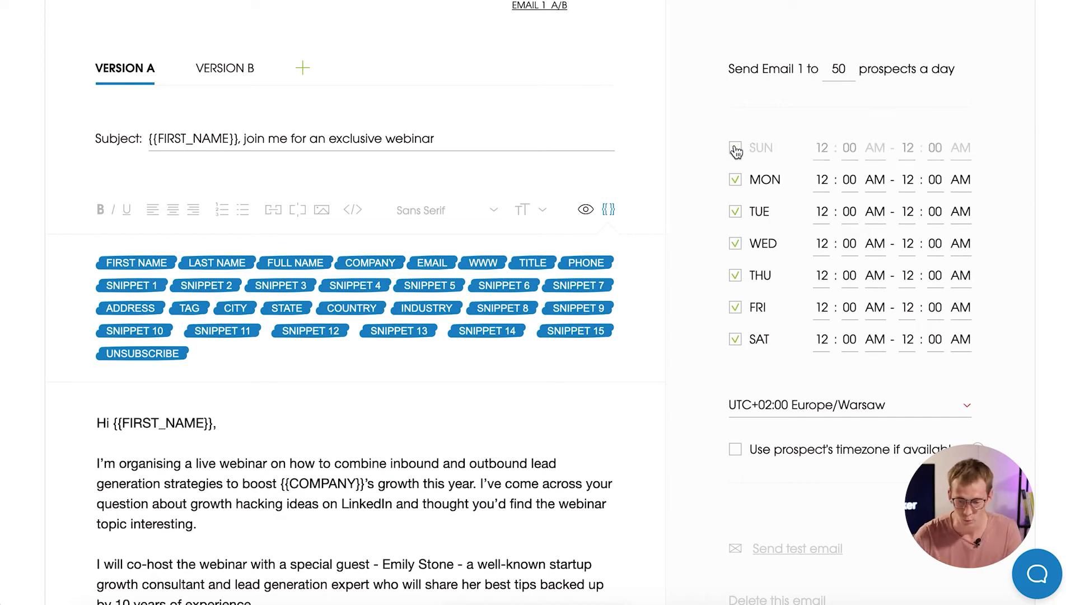
pyautogui.click(735, 346)
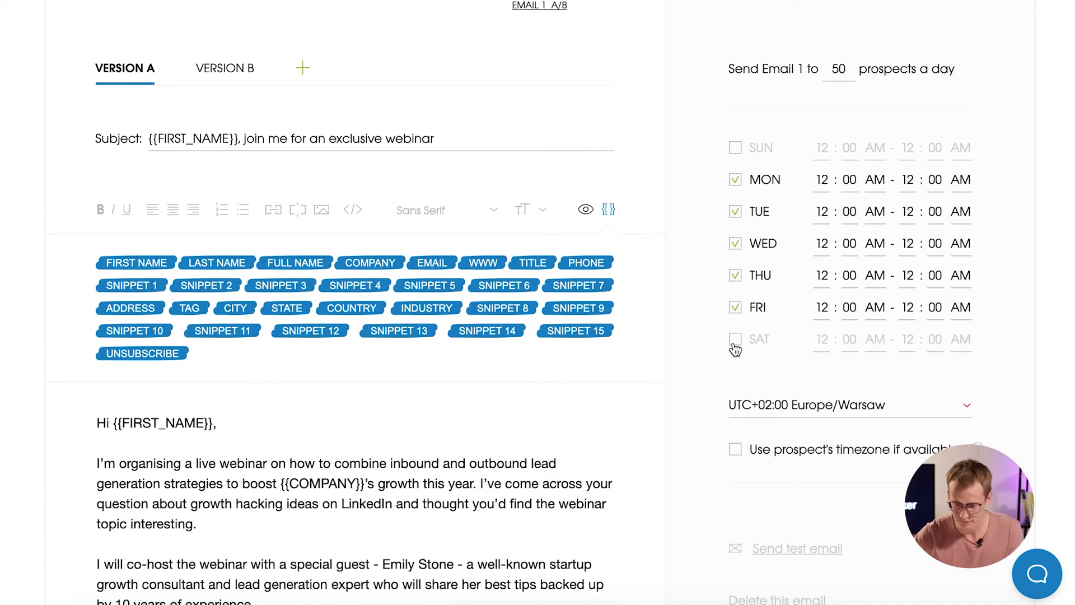
pyautogui.click(821, 180)
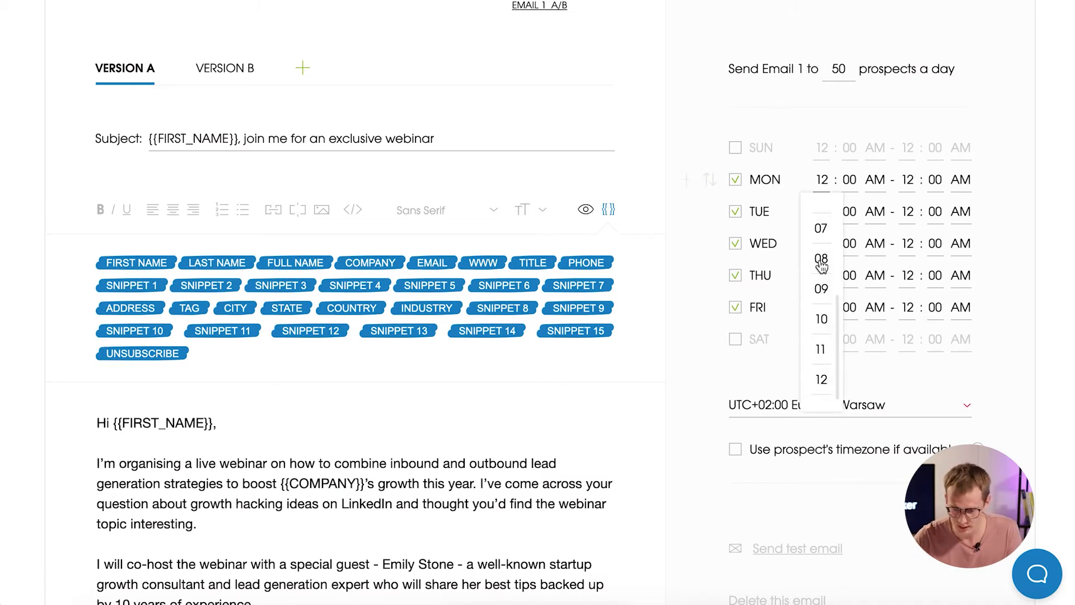
pyautogui.click(821, 289)
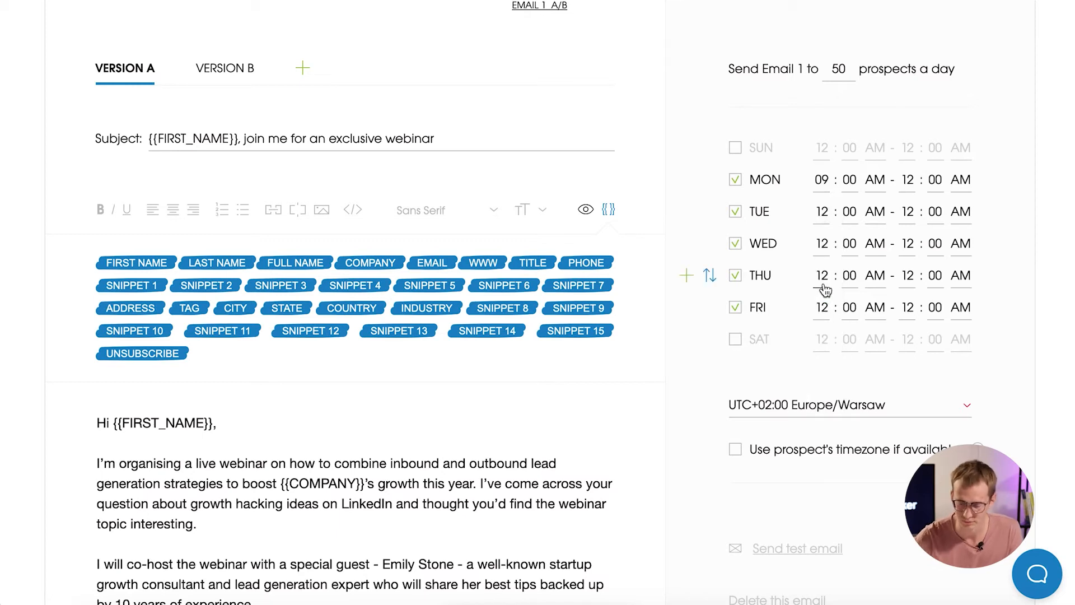
pyautogui.click(962, 185)
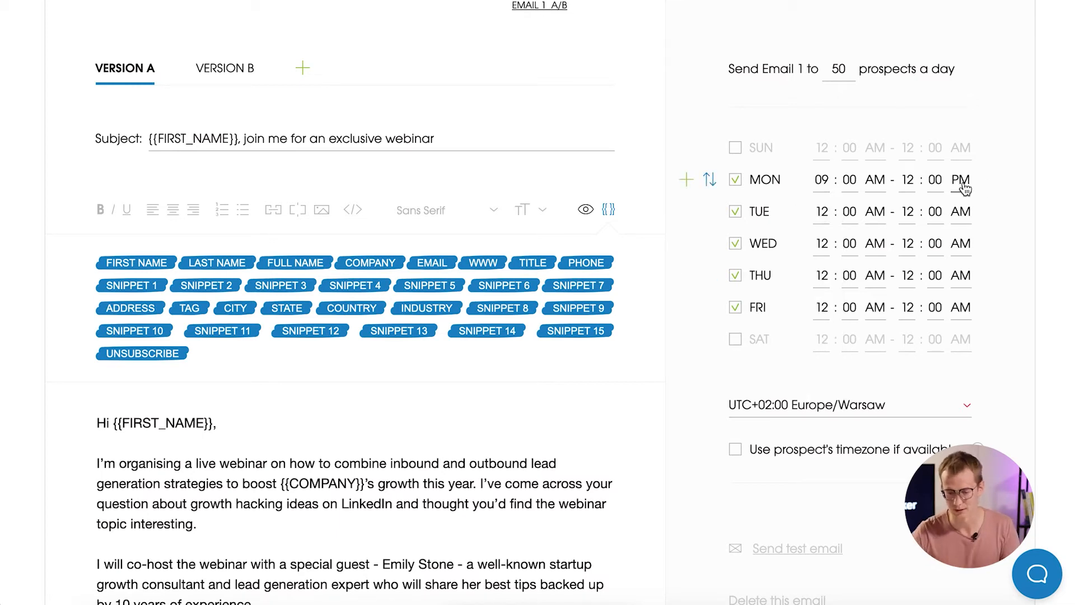
pyautogui.click(709, 180)
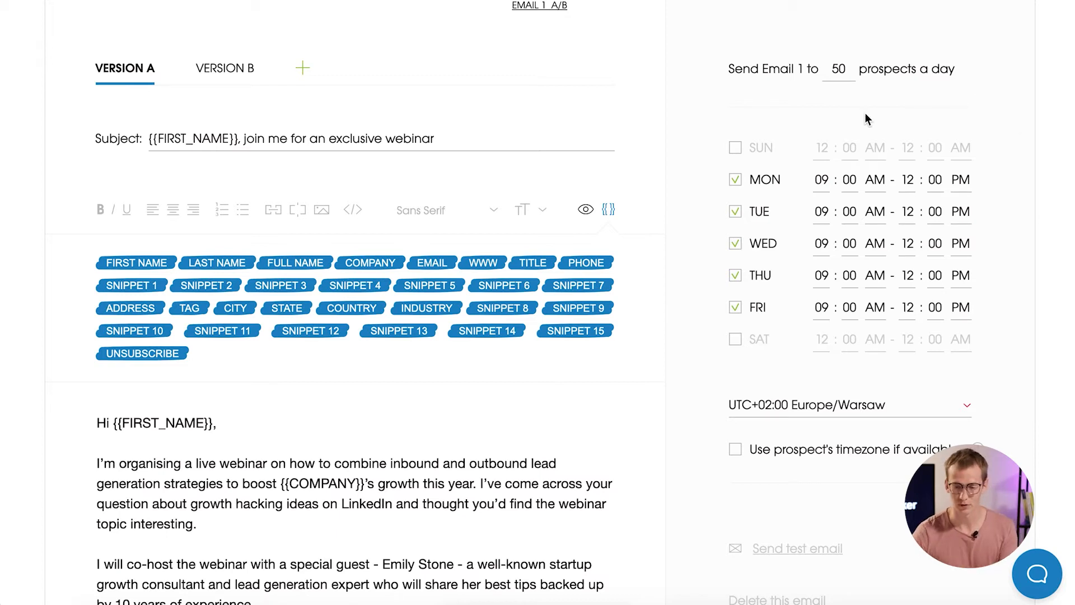
# Change the prospects-a-day limit from 50 to 150.
pyautogui.click(845, 66)
pyautogui.press('BackSpace')
pyautogui.press('BackSpace')
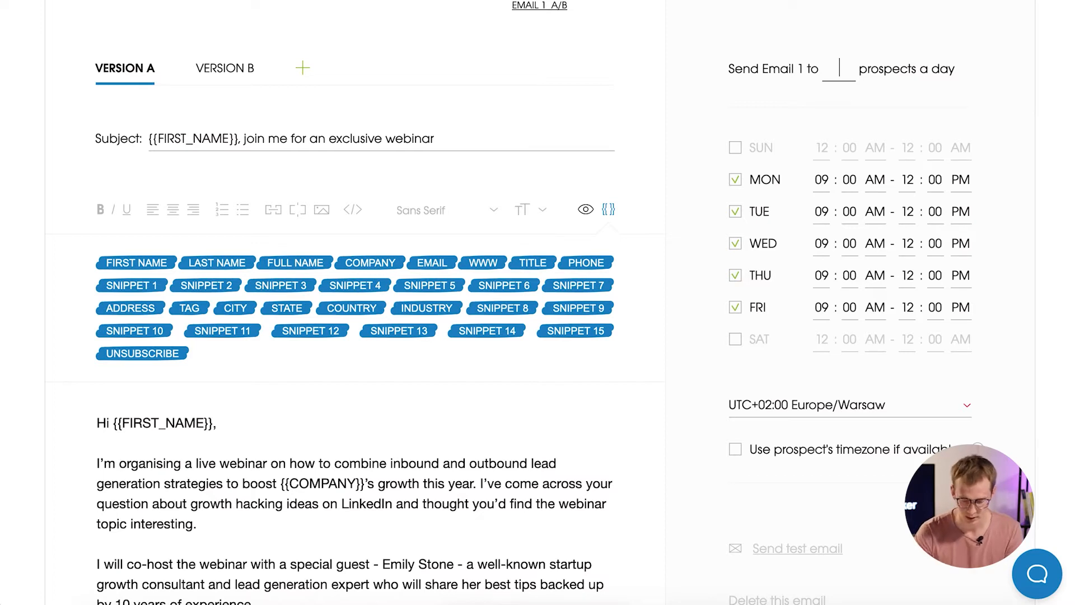
pyautogui.write('150')
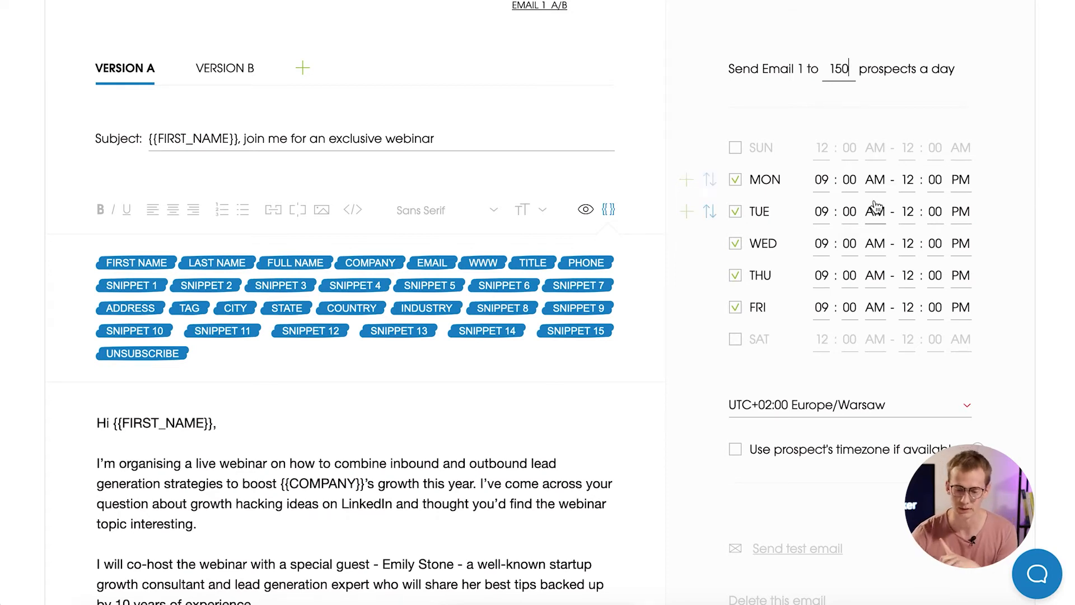
# Set Monday's end time to 05 PM, apply it to all weekdays, and keep Europe/Warsaw.
pyautogui.click(906, 182)
pyautogui.scroll(3, 912, 247)
pyautogui.click(908, 246)
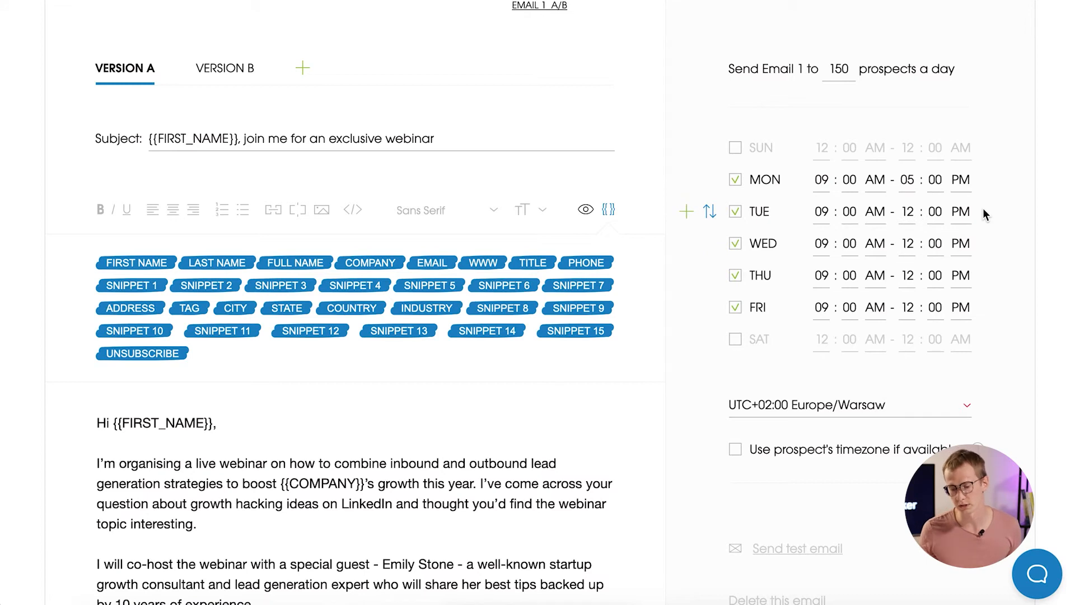
pyautogui.click(710, 181)
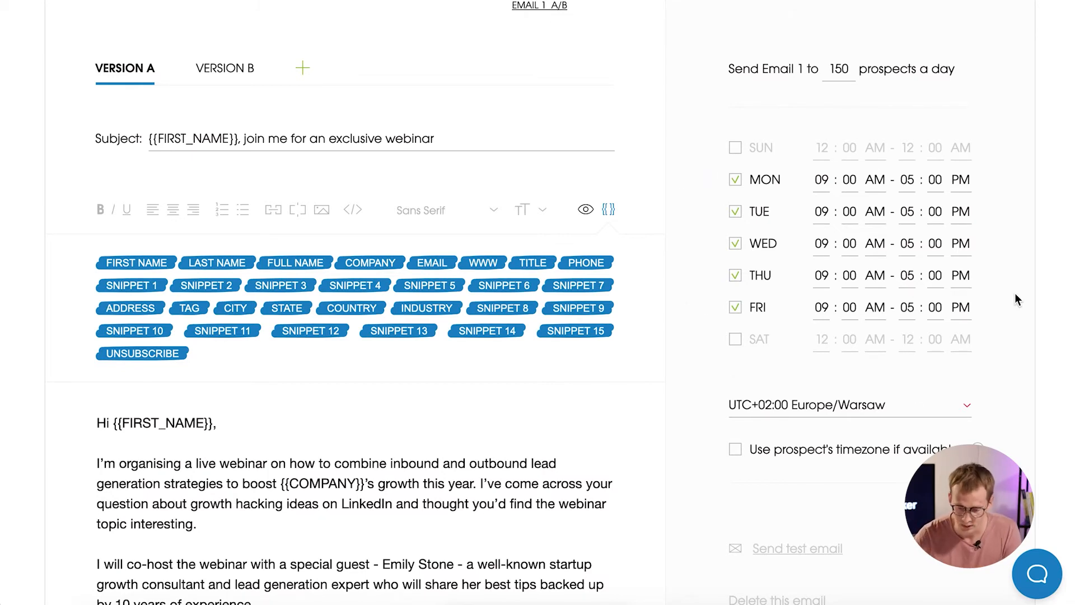
pyautogui.scroll(-2, 1017, 300)
pyautogui.click(946, 325)
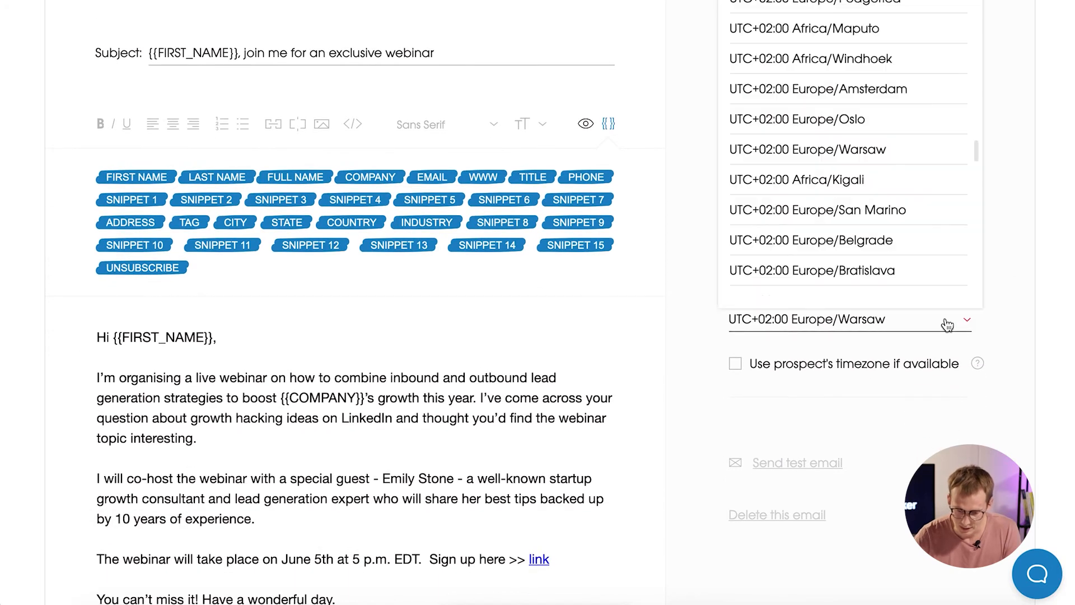
pyautogui.scroll(3, 942, 194)
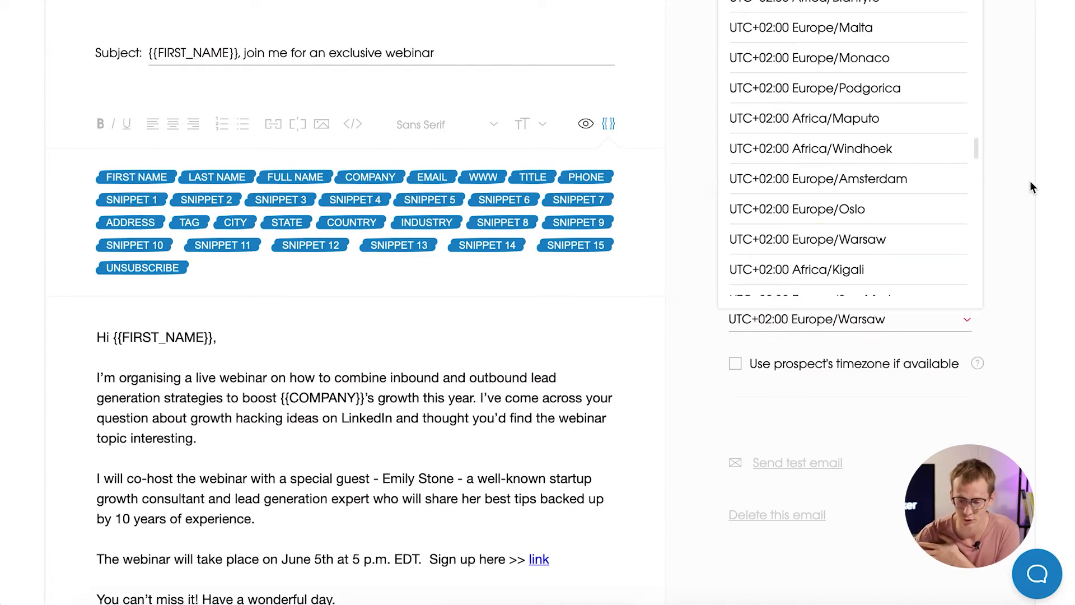
pyautogui.click(1010, 201)
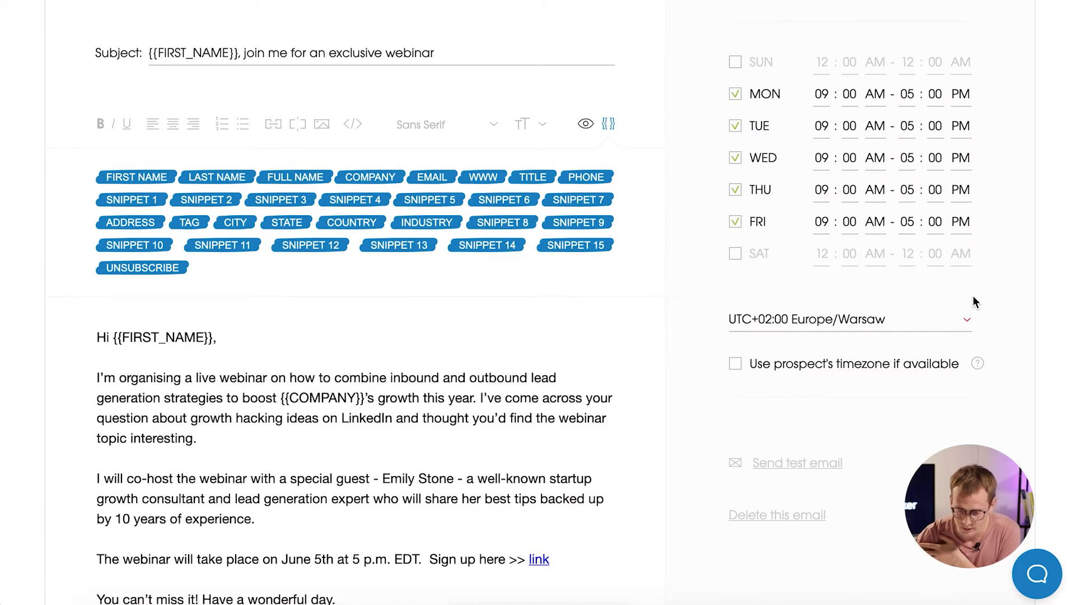
pyautogui.scroll(-2, 972, 294)
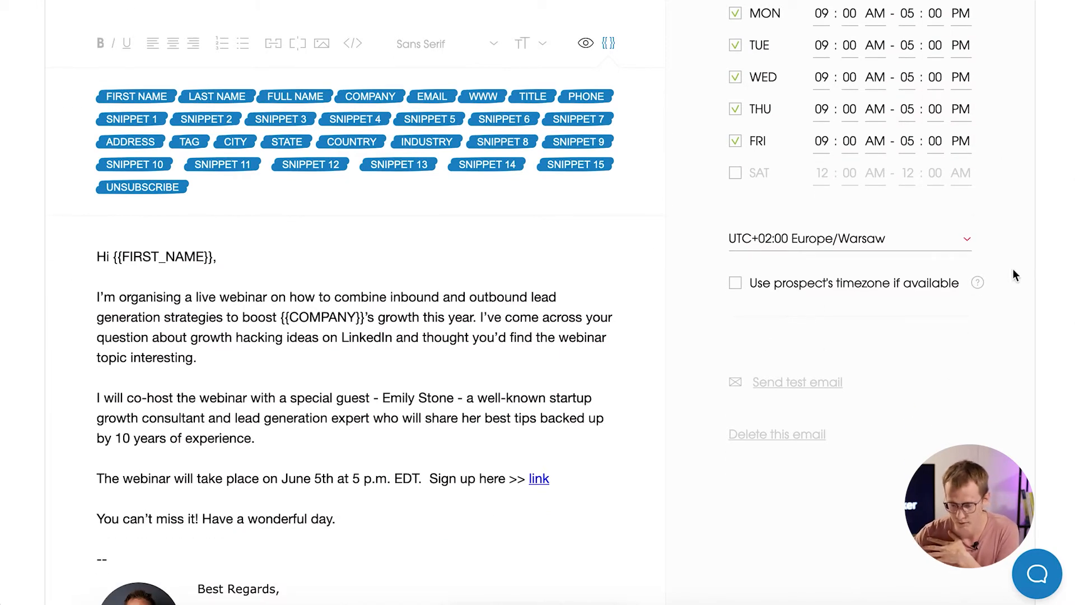
pyautogui.moveTo(982, 285)
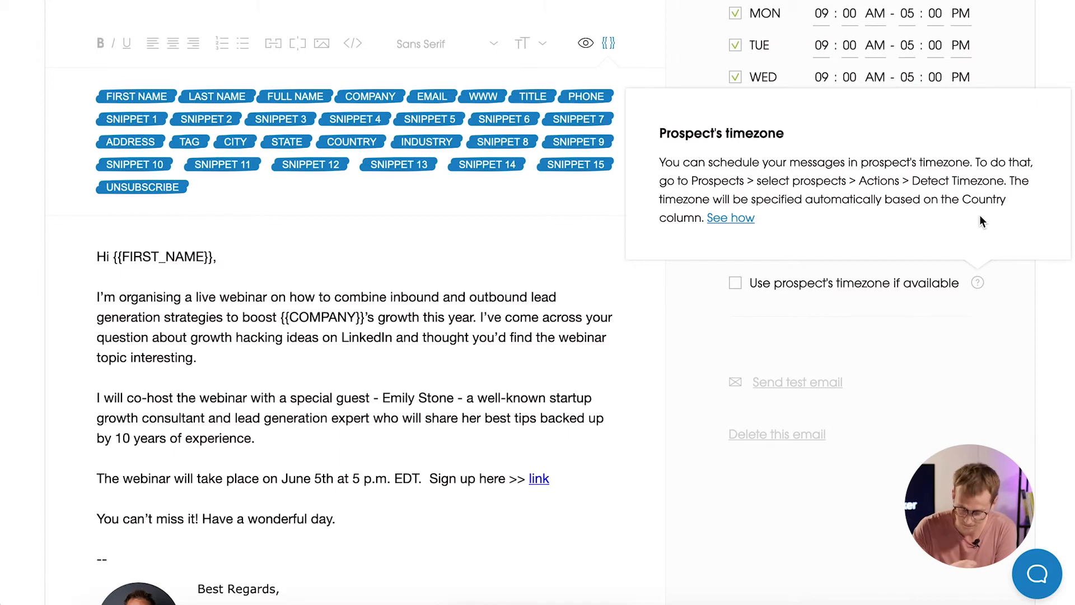
pyautogui.scroll(-1, 875, 290)
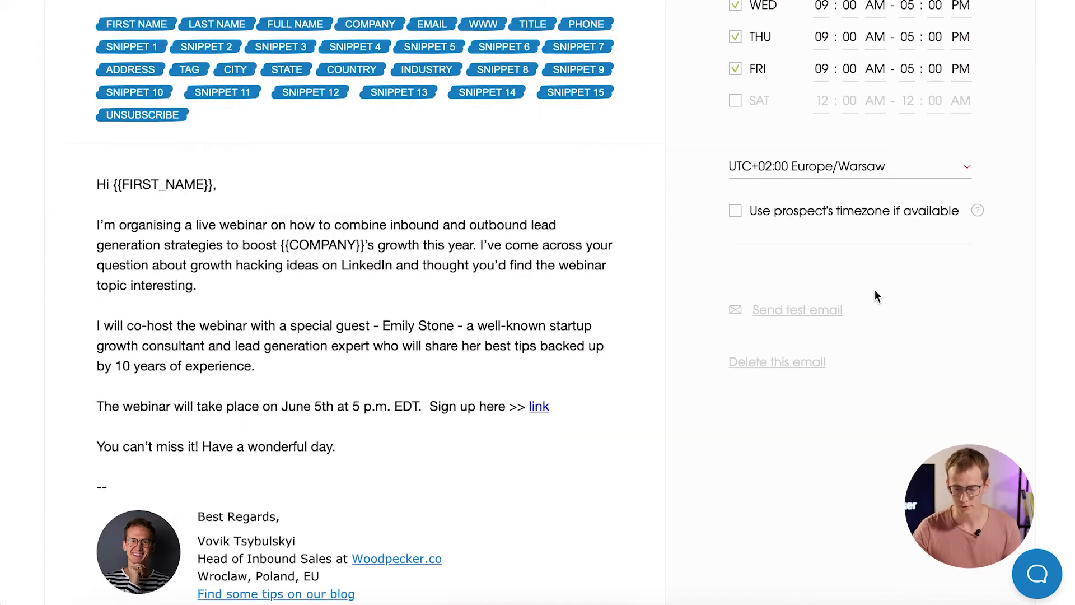
pyautogui.scroll(-2, 891, 313)
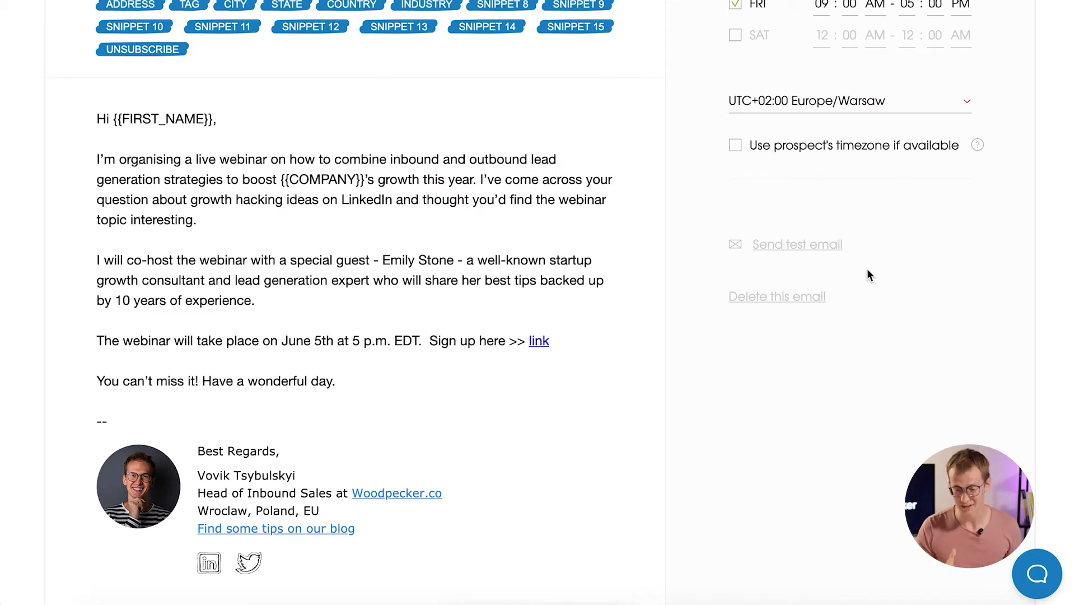
pyautogui.scroll(-7, 868, 272)
pyautogui.scroll(-2, 868, 274)
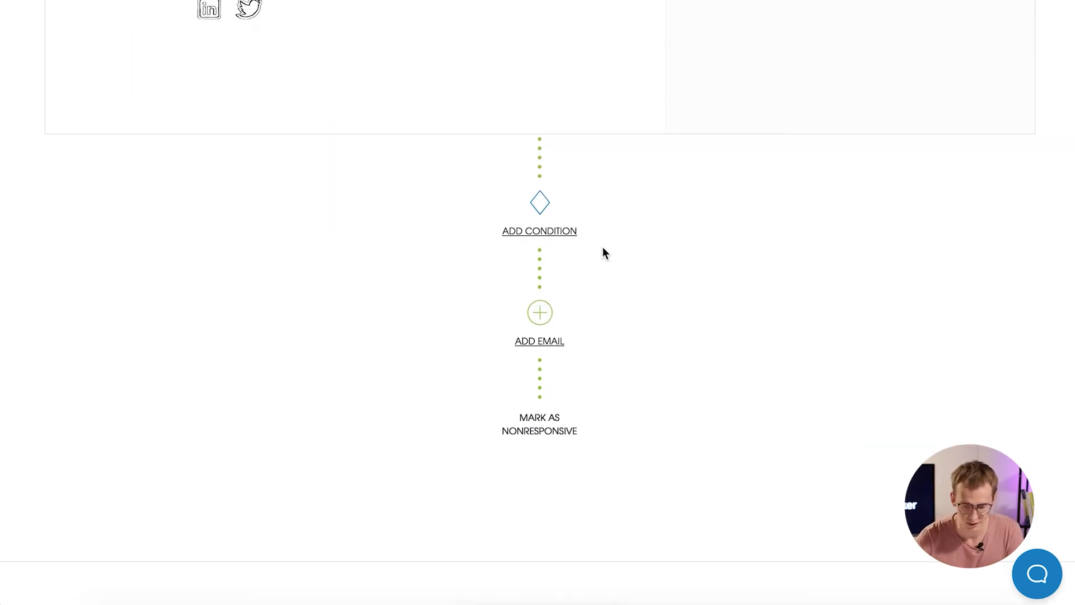
# Add a condition step below Email 1 and expand the 3-day wait step's settings.
pyautogui.click(568, 233)
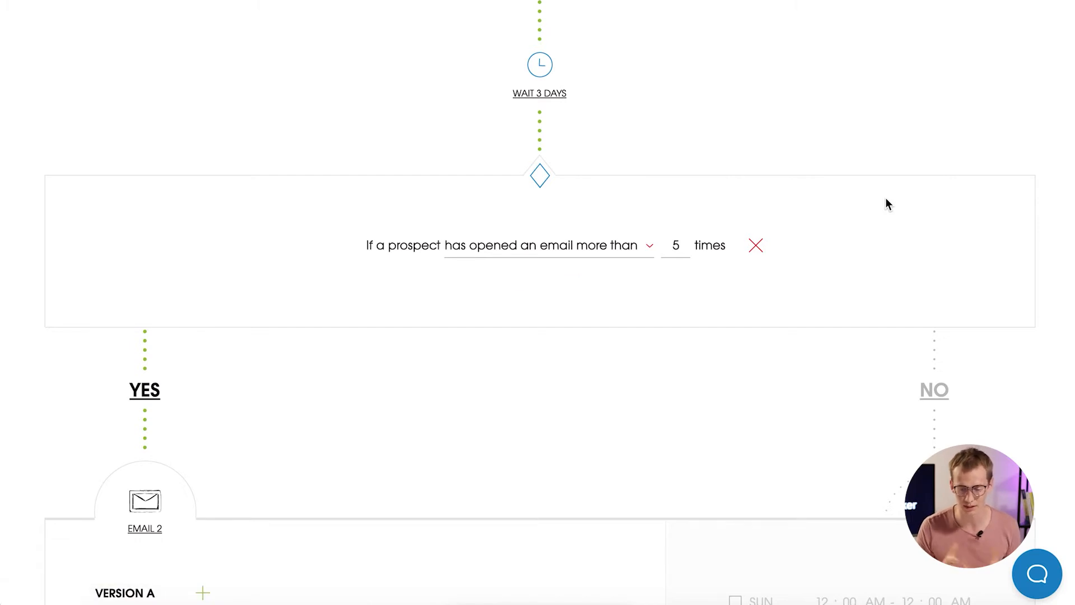
pyautogui.click(546, 96)
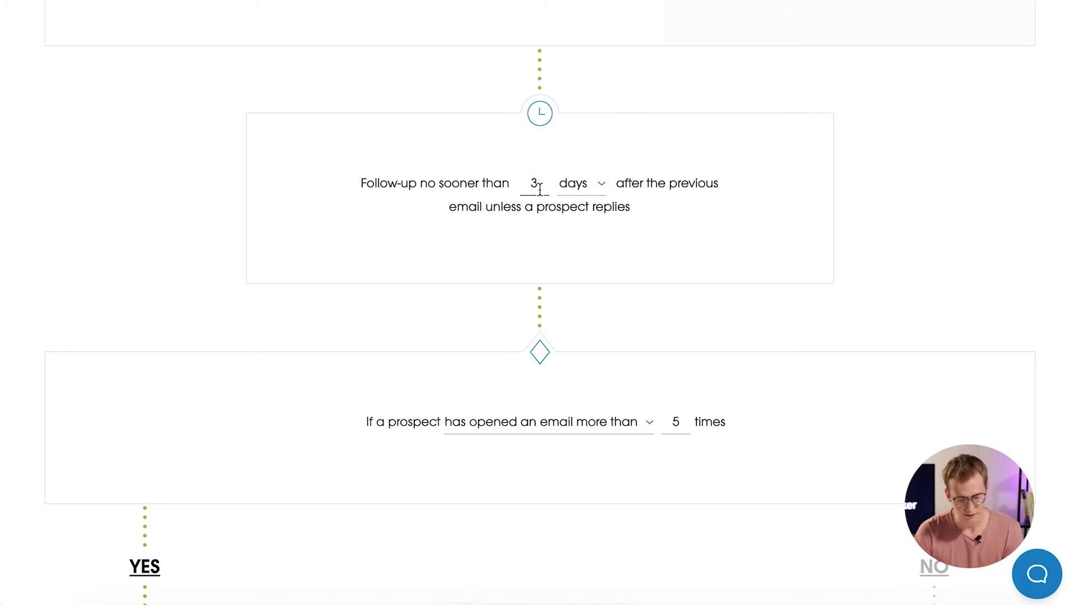
# Change the follow-up wait from 3 to 5, keeping days as the unit.
pyautogui.press('BackSpace')
pyautogui.write('5')
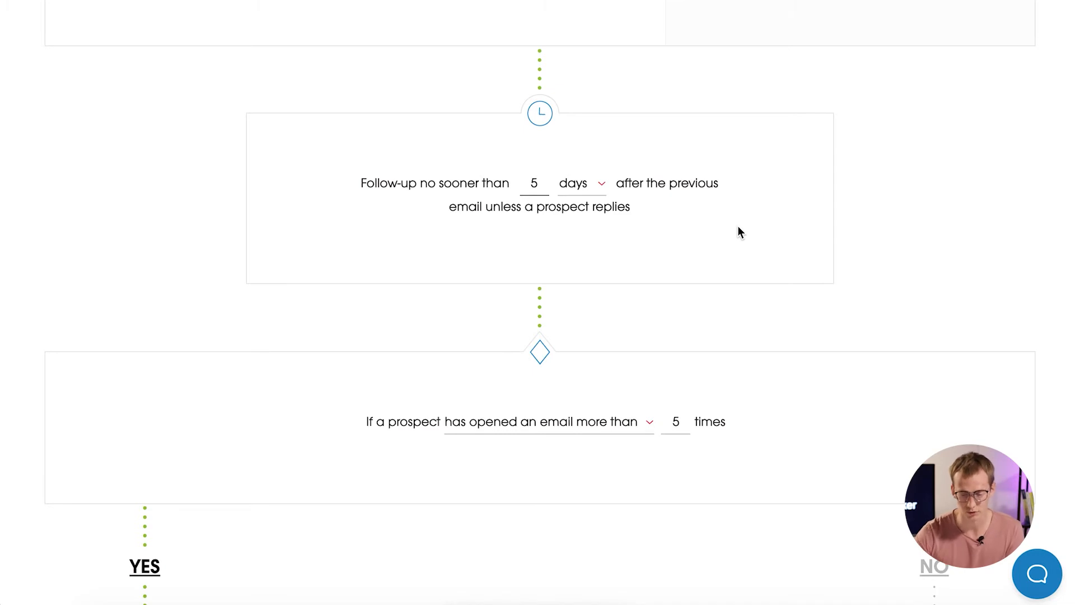
pyautogui.click(599, 186)
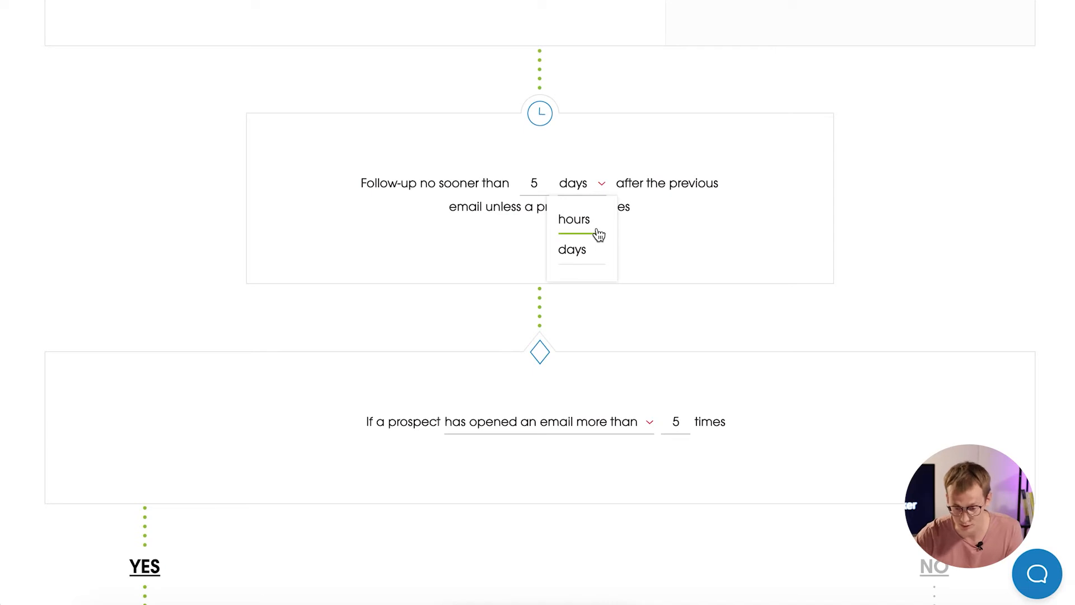
pyautogui.click(714, 224)
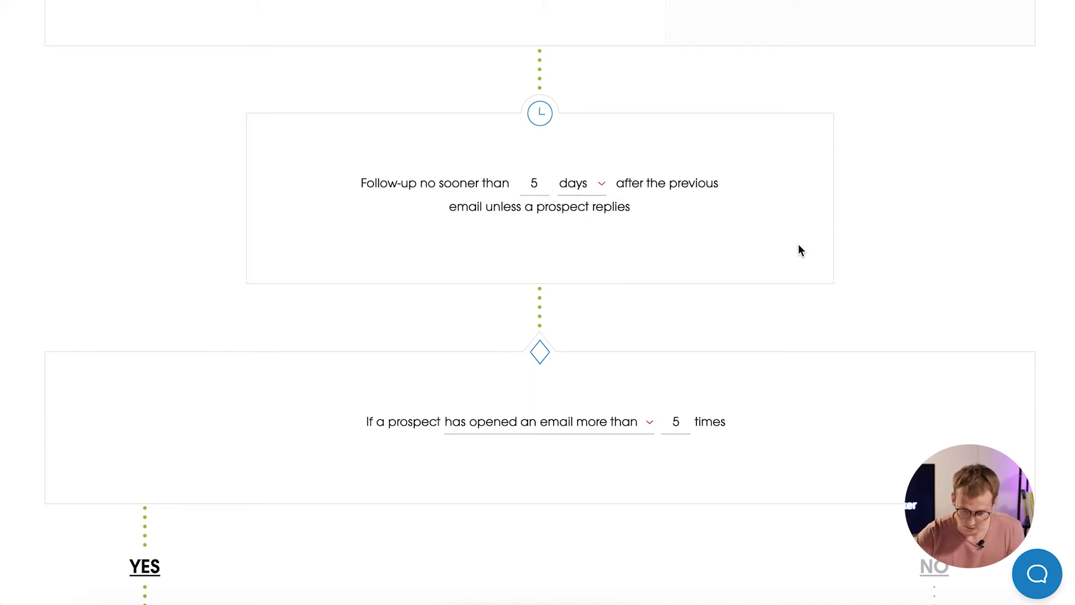
pyautogui.scroll(-3, 799, 247)
pyautogui.scroll(-2, 671, 373)
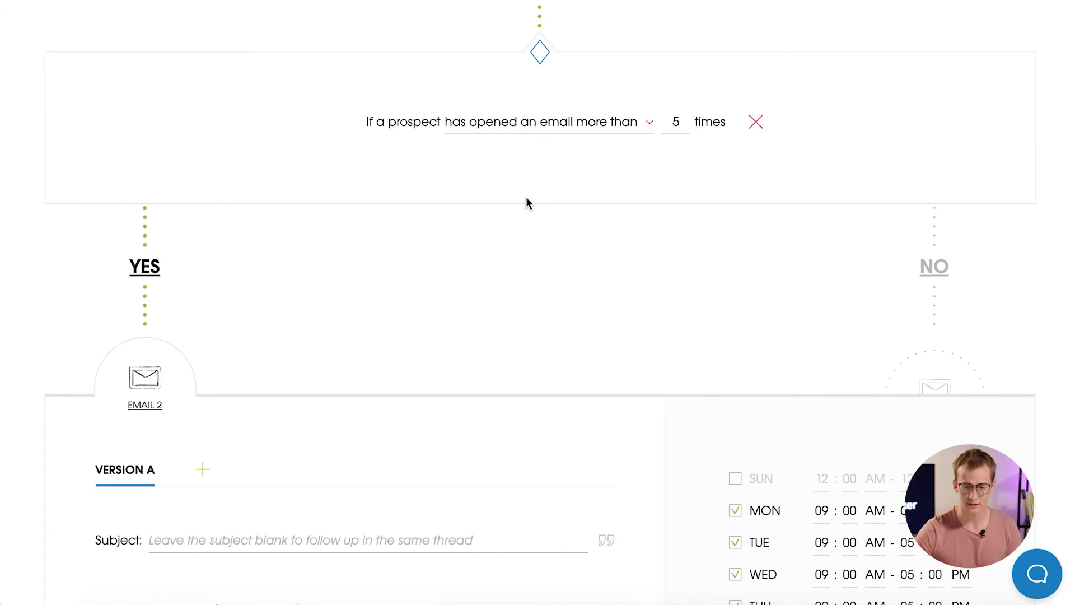
# Expand the condition dropdown to review the opened-email and clicked-link options.
pyautogui.click(648, 128)
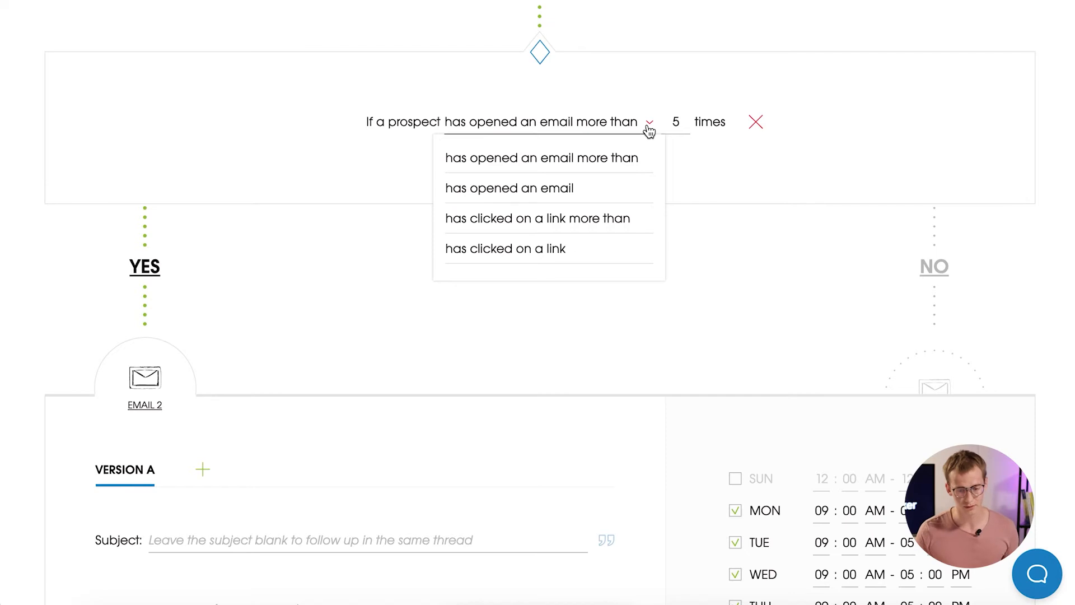
pyautogui.scroll(-3, 649, 129)
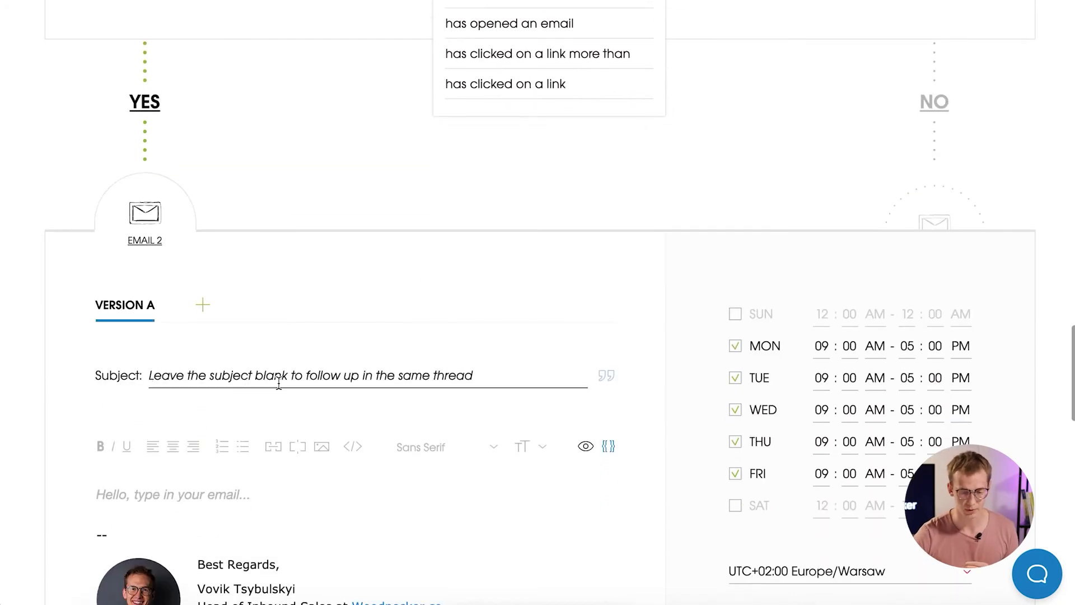
pyautogui.scroll(2, 743, 184)
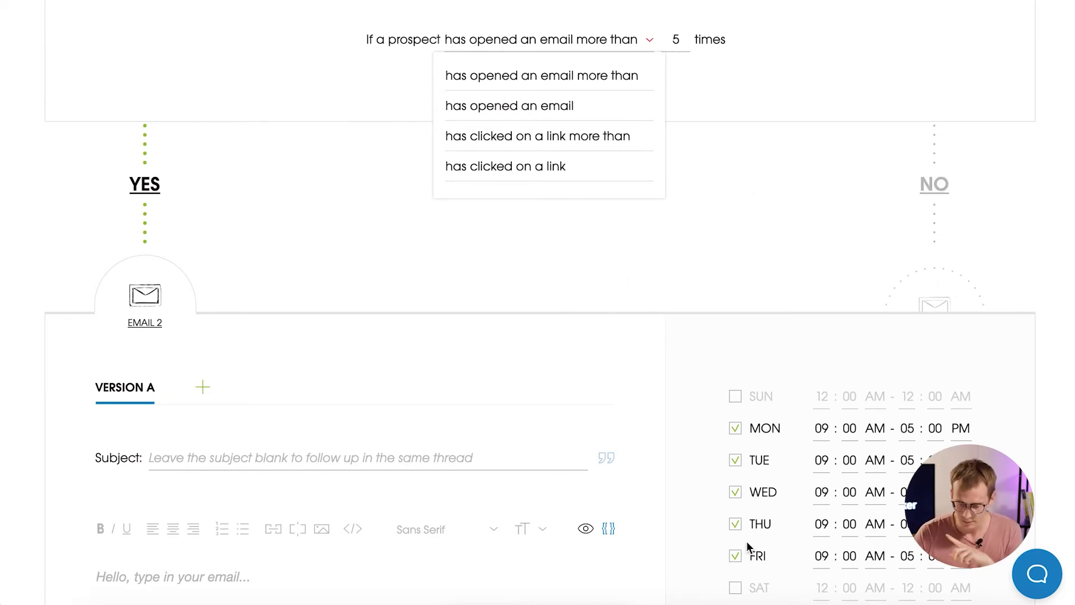
pyautogui.scroll(-5, 818, 410)
# Paste the Email 2 follow-up text from the drafts file into the YES-branch body.
pyautogui.click(918, 601)
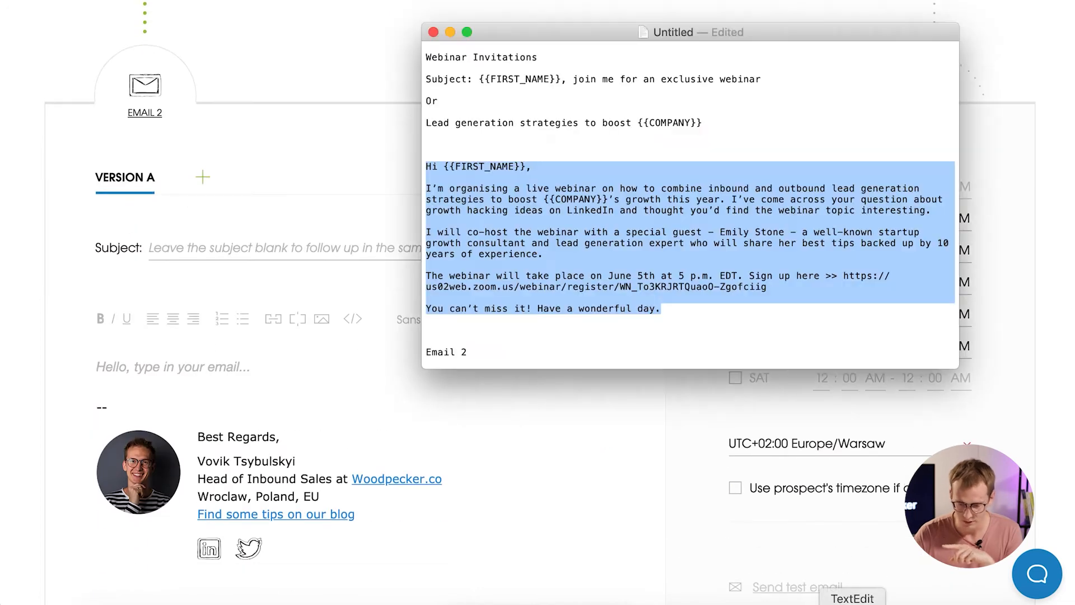
pyautogui.scroll(-5, 674, 230)
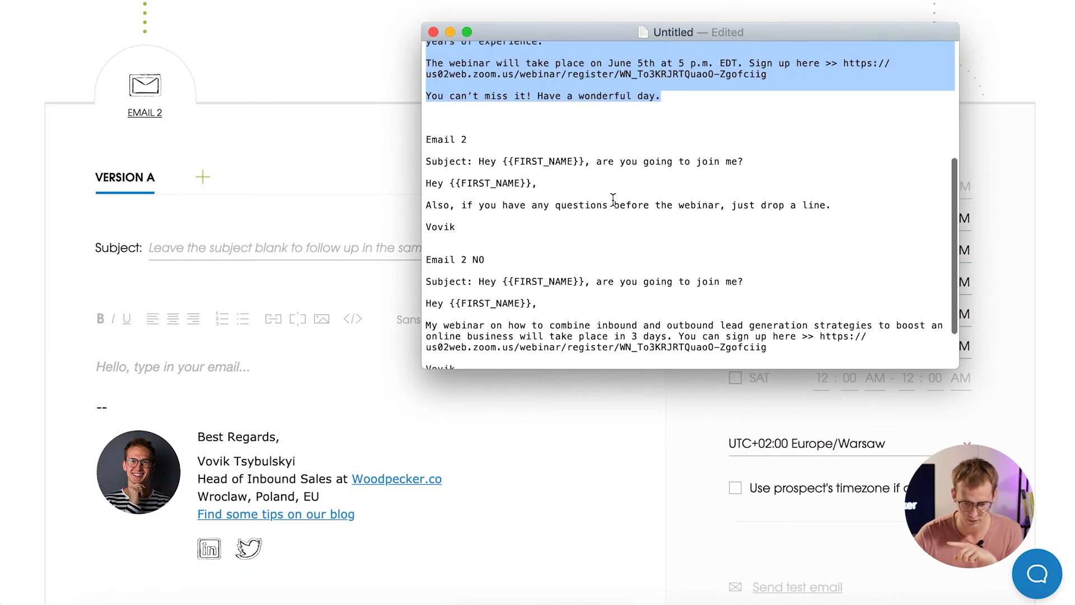
pyautogui.moveTo(470, 223); pyautogui.dragTo(421, 182)
pyautogui.click(159, 367)
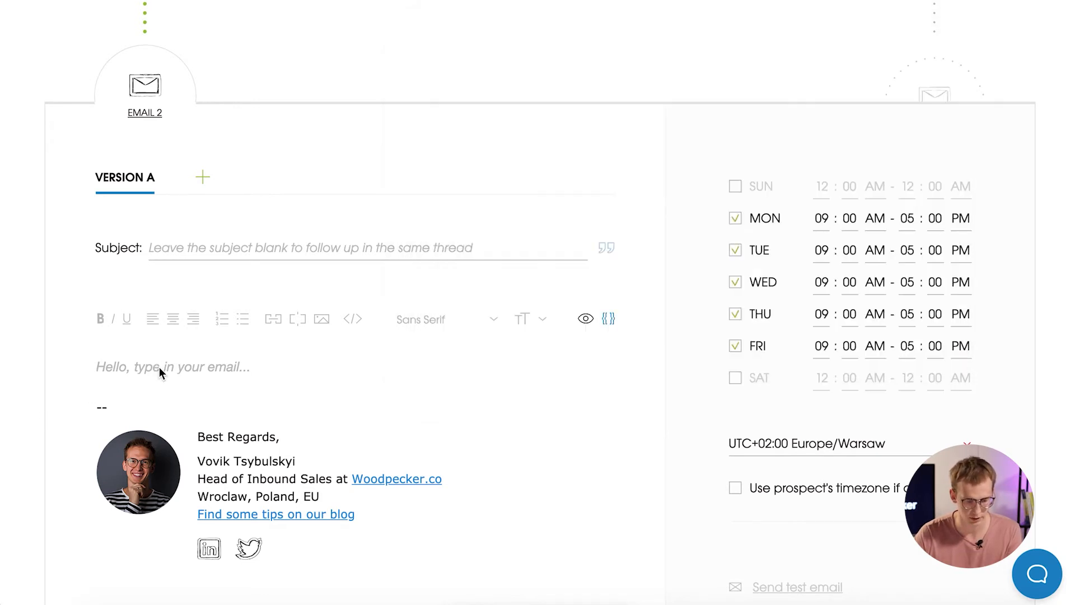
pyautogui.press('super+v')
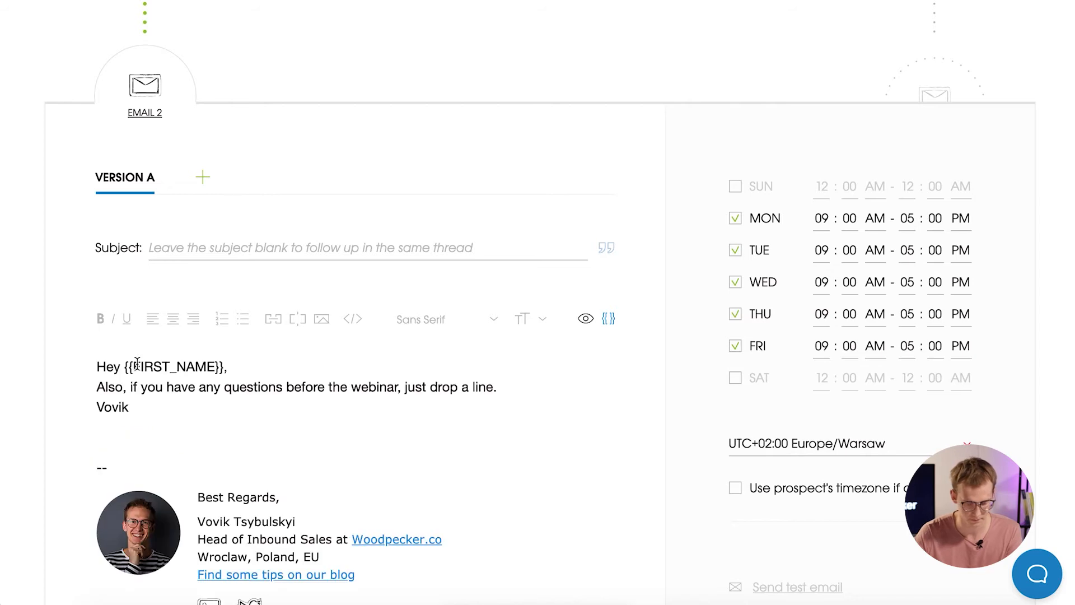
# Fix blank lines around the greeting, sign-off and signature, then open the NO-branch email.
pyautogui.click(253, 368)
pyautogui.press('Return')
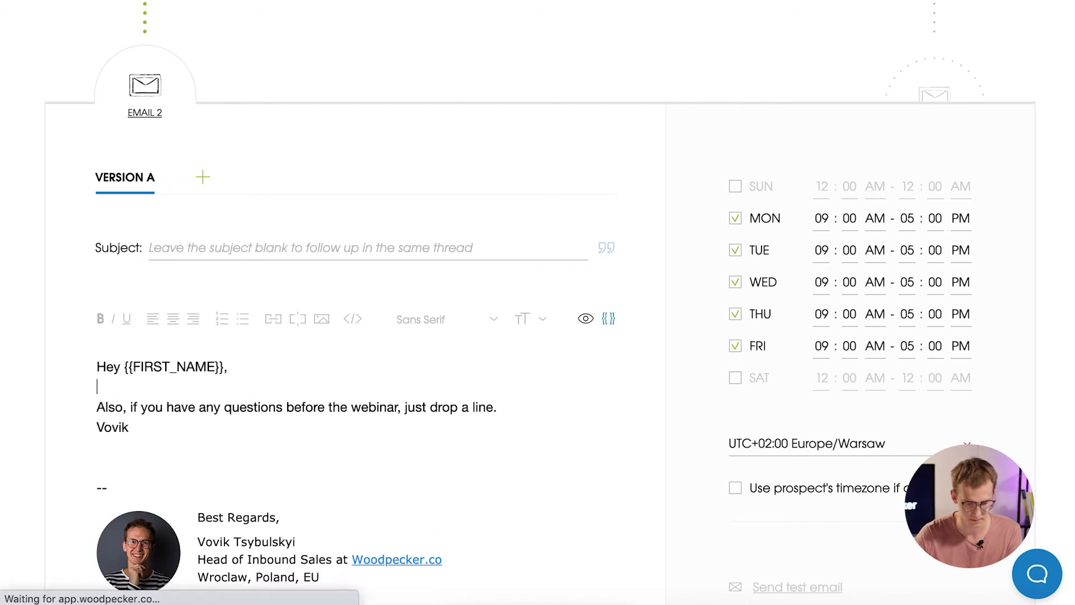
pyautogui.click(508, 406)
pyautogui.press('Return')
pyautogui.click(166, 489)
pyautogui.press('BackSpace')
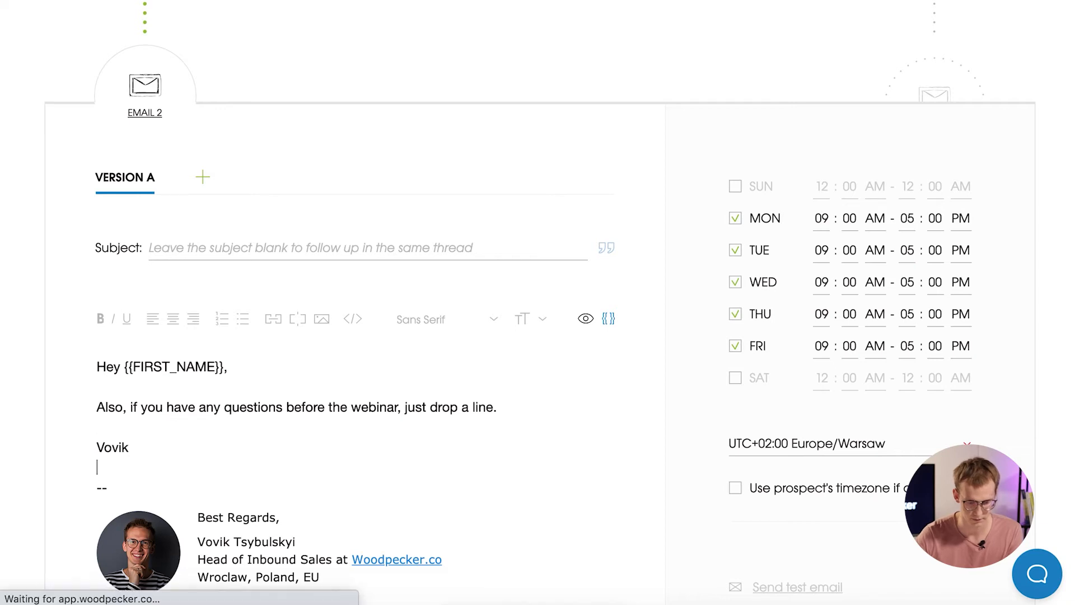
pyautogui.scroll(2, 833, 263)
pyautogui.click(909, 183)
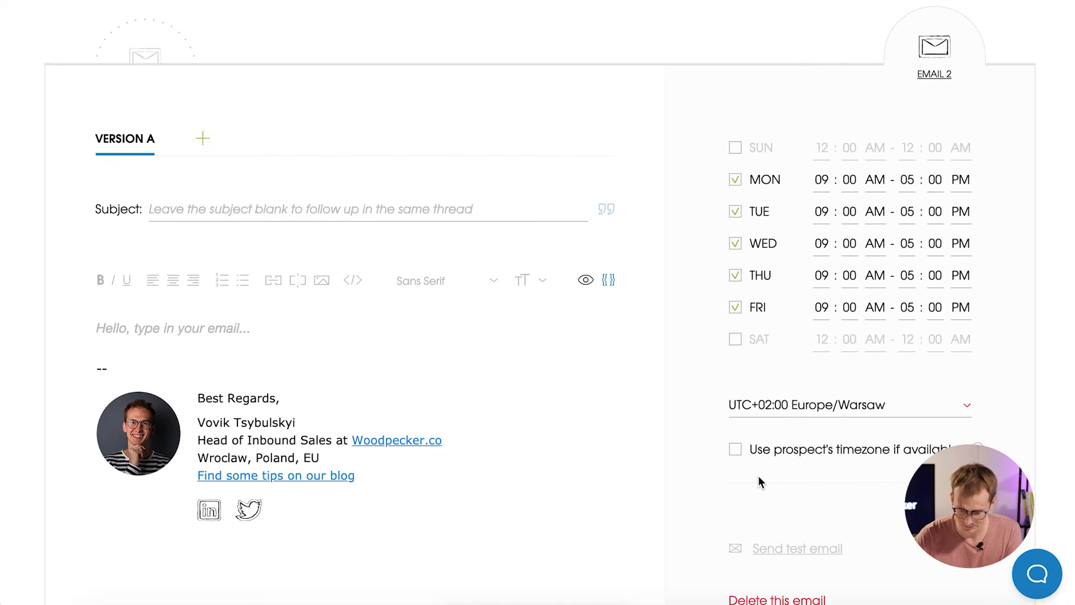
# Paste the Email 2 NO invitation text from the drafts and fix its blank lines.
pyautogui.click(852, 603)
pyautogui.scroll(-3, 707, 273)
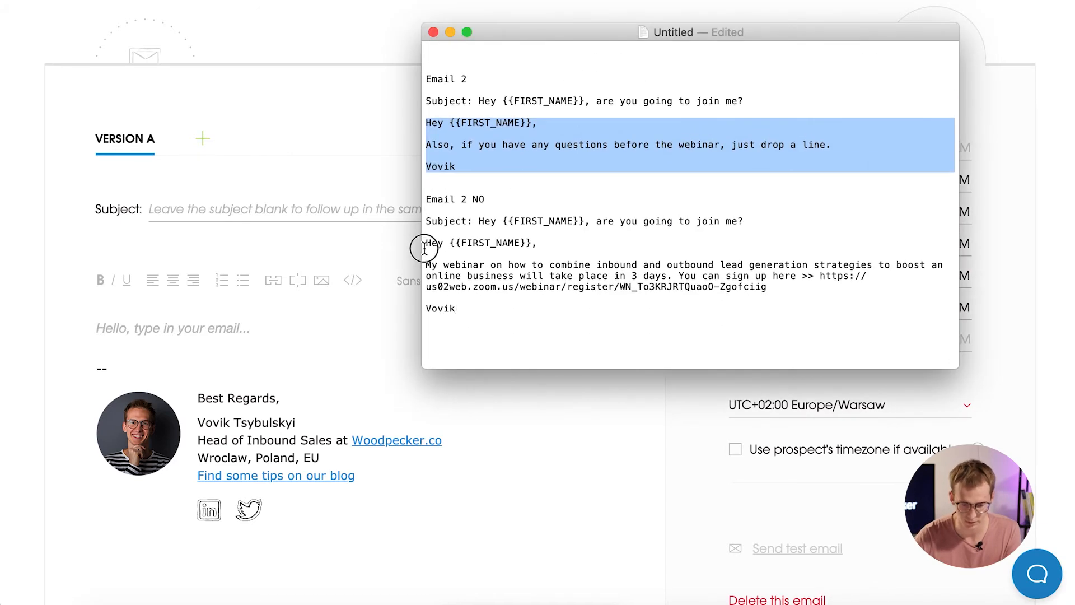
pyautogui.moveTo(424, 244); pyautogui.dragTo(485, 310)
pyautogui.press('super+c')
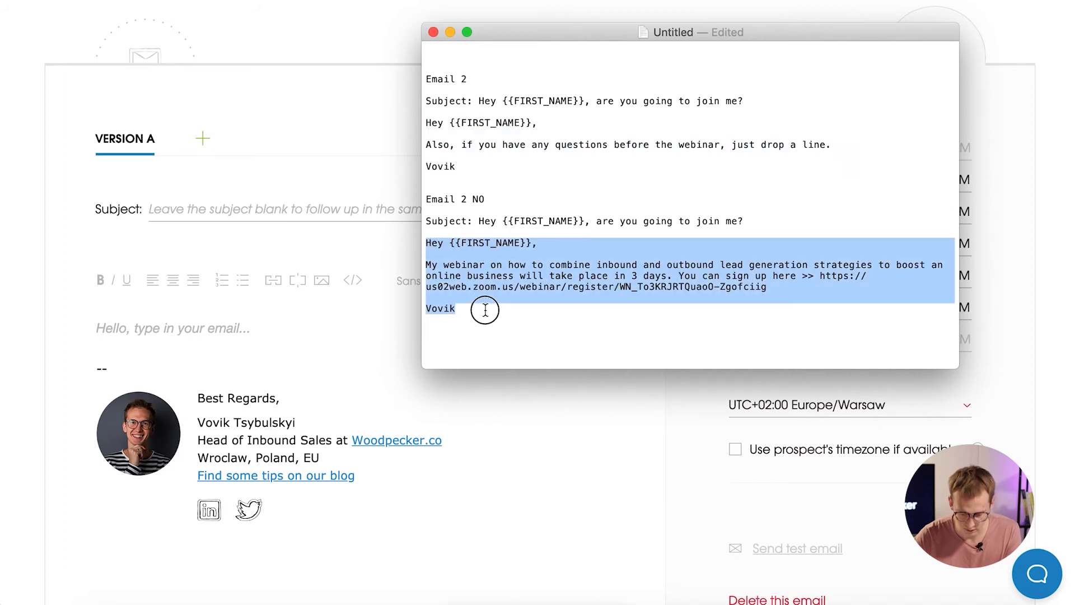
pyautogui.click(135, 326)
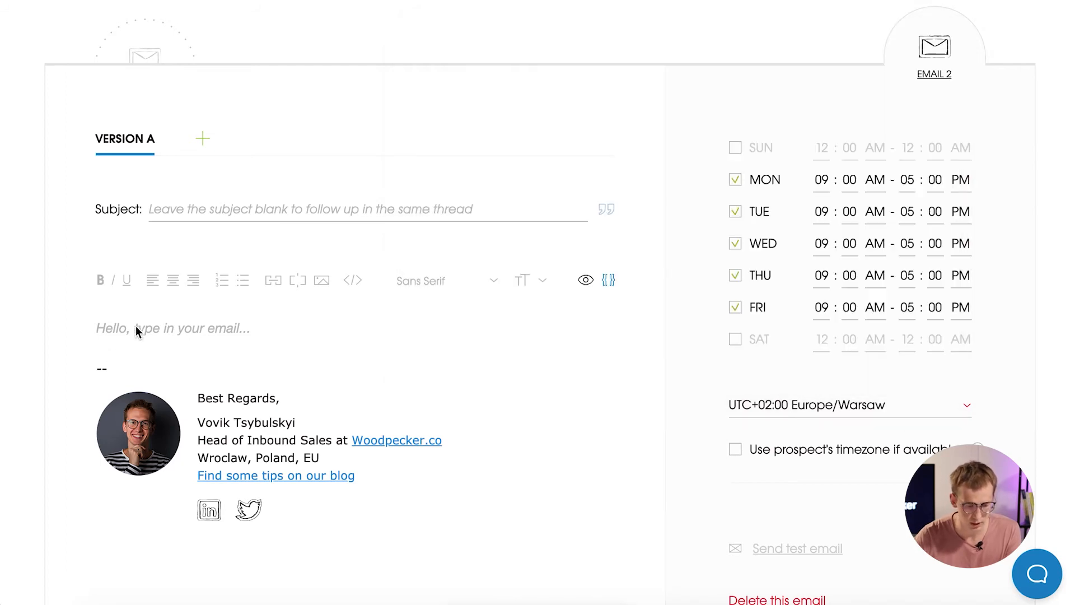
pyautogui.click(135, 326)
pyautogui.press('super+v')
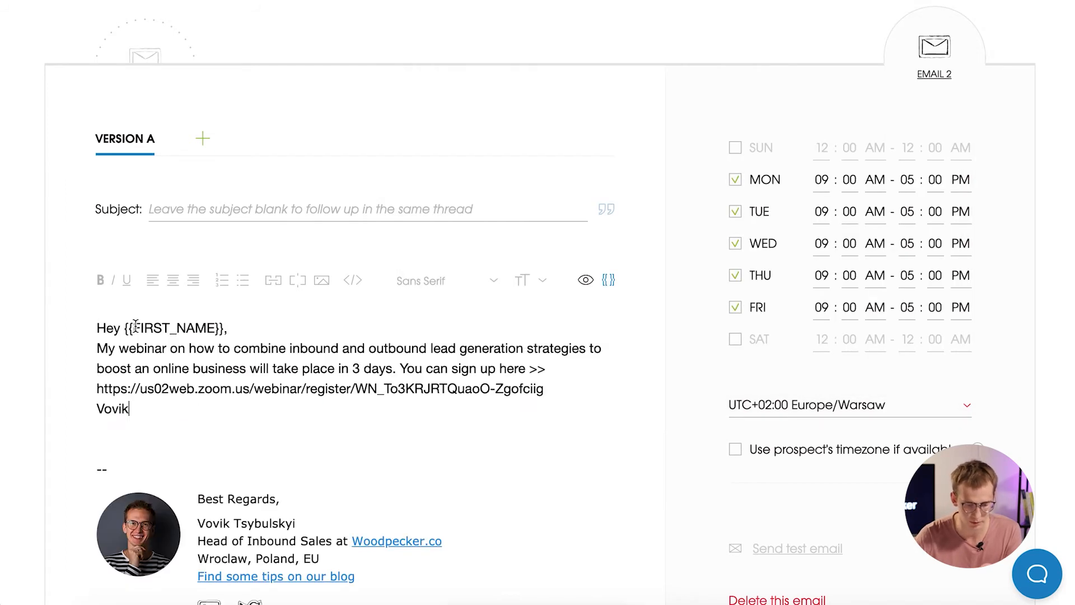
pyautogui.press('Return')
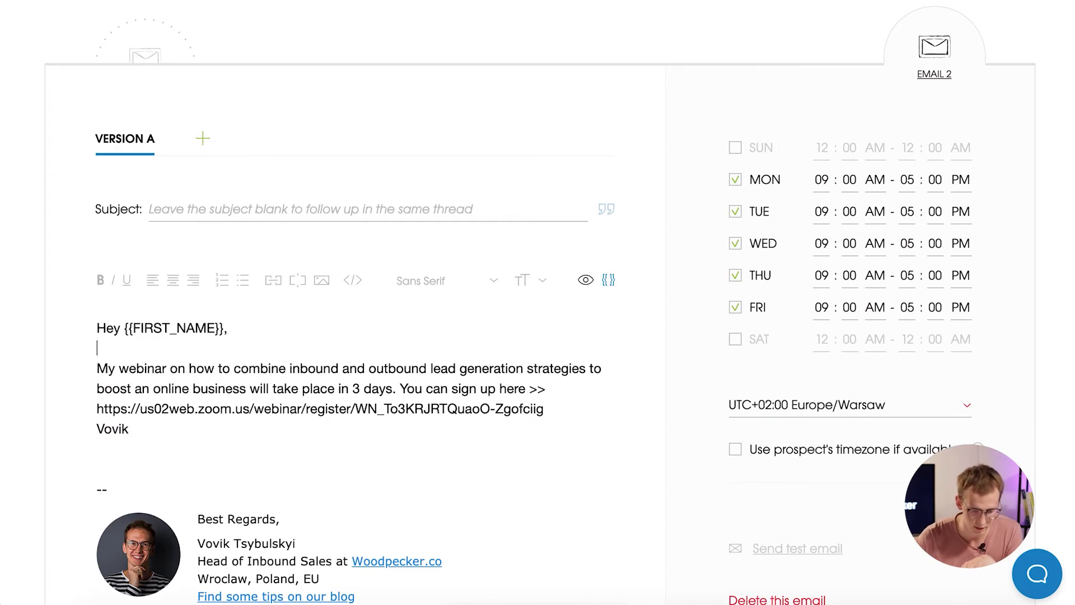
pyautogui.click(547, 408)
pyautogui.press('Return')
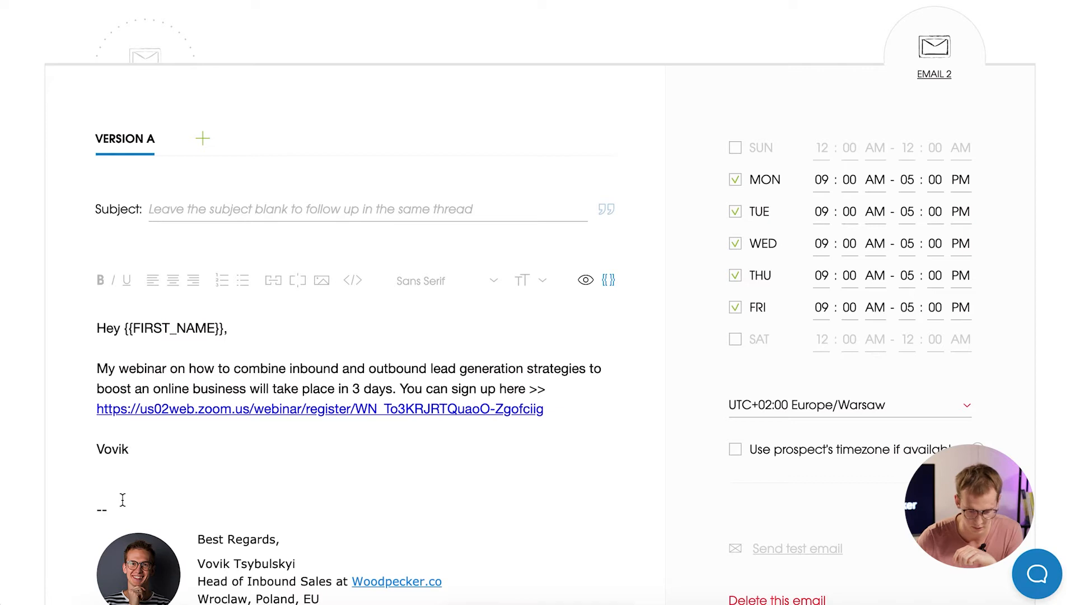
pyautogui.press('BackSpace')
# Hyperlink the sign-up URL with the text 'link' and save it.
pyautogui.click(551, 408)
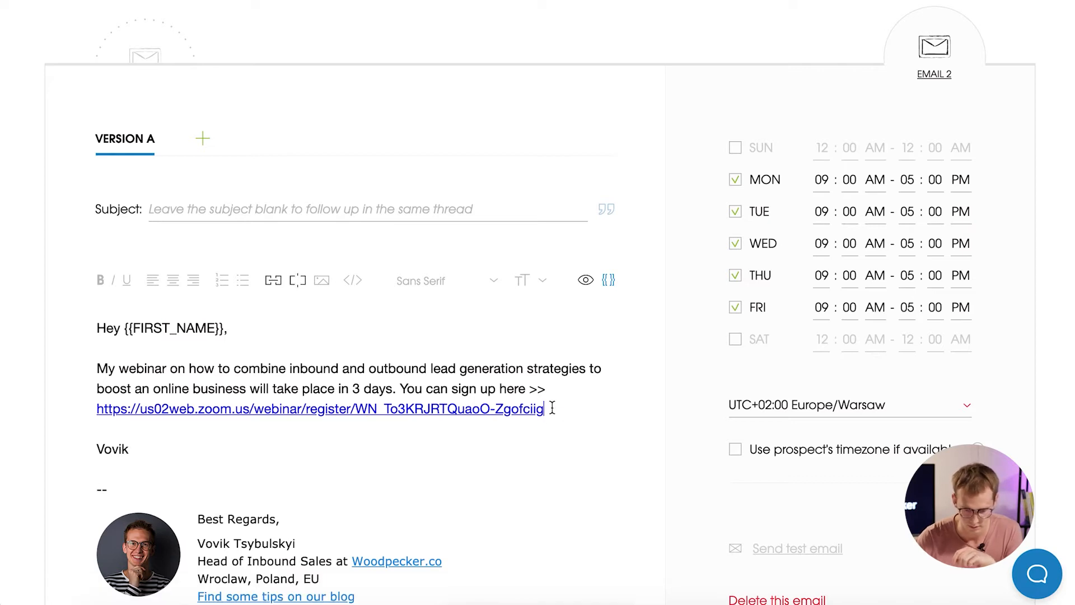
pyautogui.moveTo(551, 408); pyautogui.dragTo(84, 413)
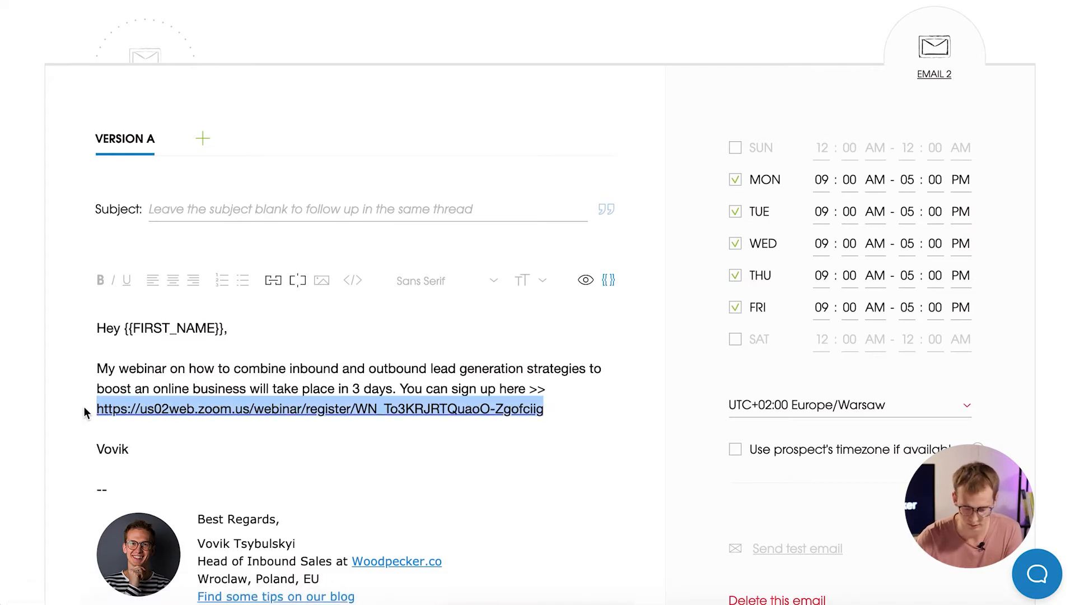
pyautogui.click(274, 280)
pyautogui.click(468, 278)
pyautogui.hotkey('ctrl', 'a')
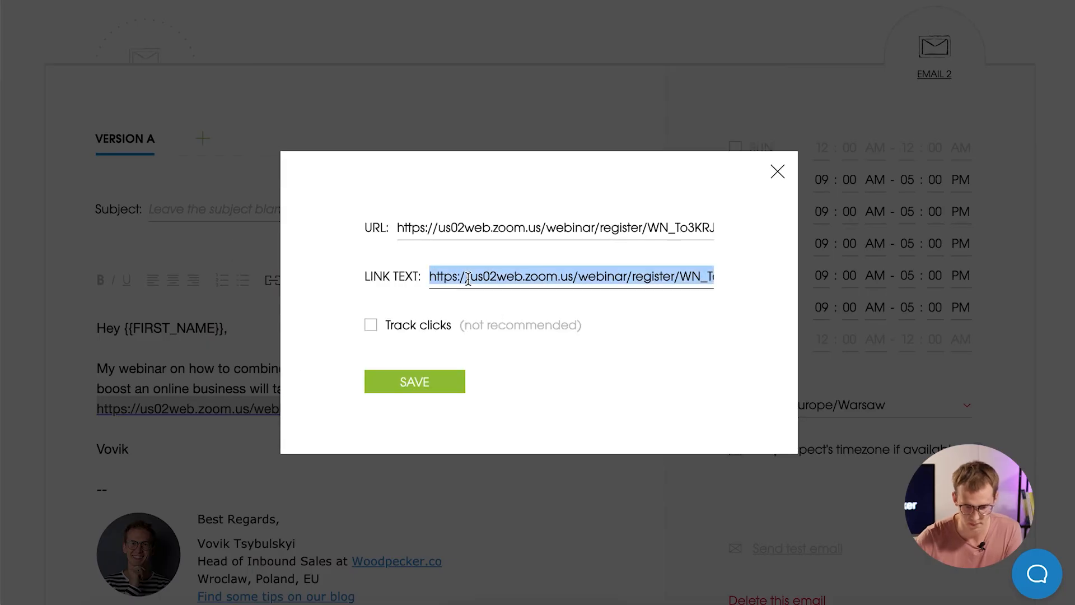
pyautogui.write('link')
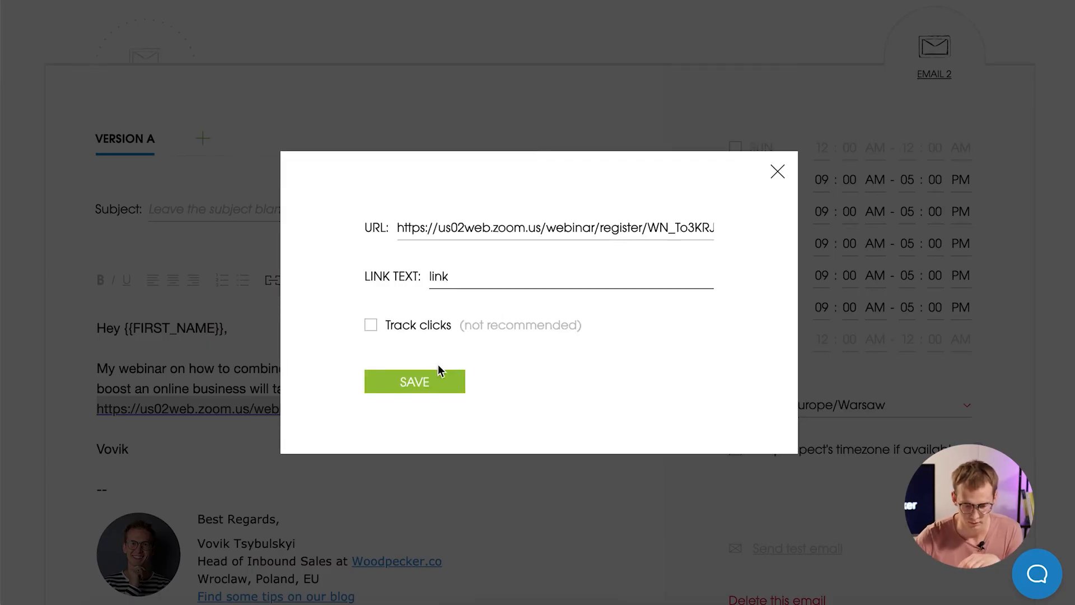
pyautogui.click(430, 385)
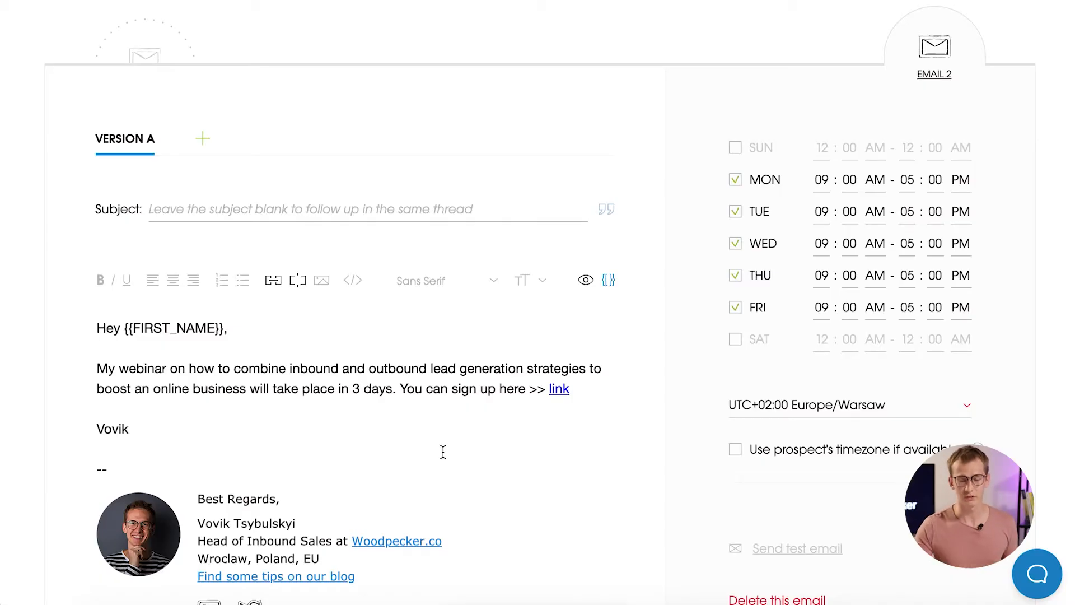
pyautogui.scroll(3, 443, 451)
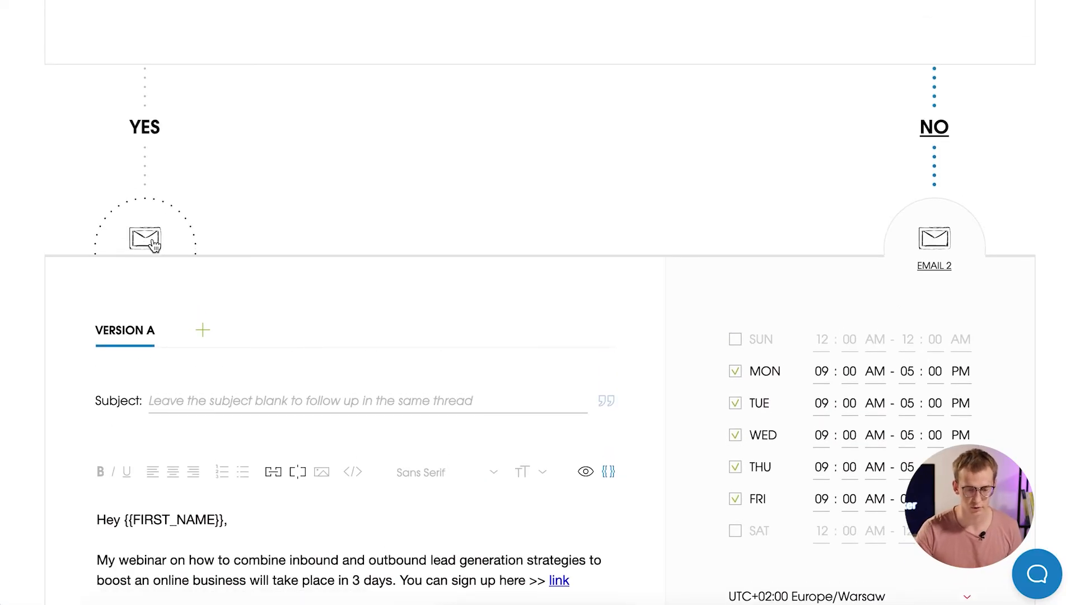
# Review the YES-branch Email 2: its questions-before-the-webinar note, no own subject, weekday 9:00 AM–5:00 PM sending.
pyautogui.click(148, 241)
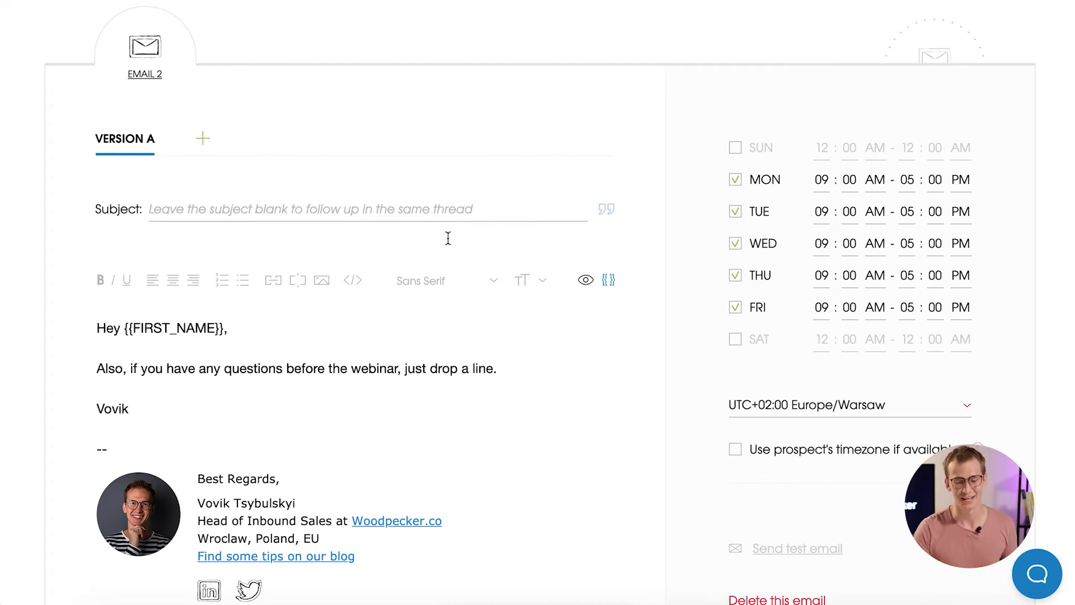
pyautogui.scroll(2, 436, 247)
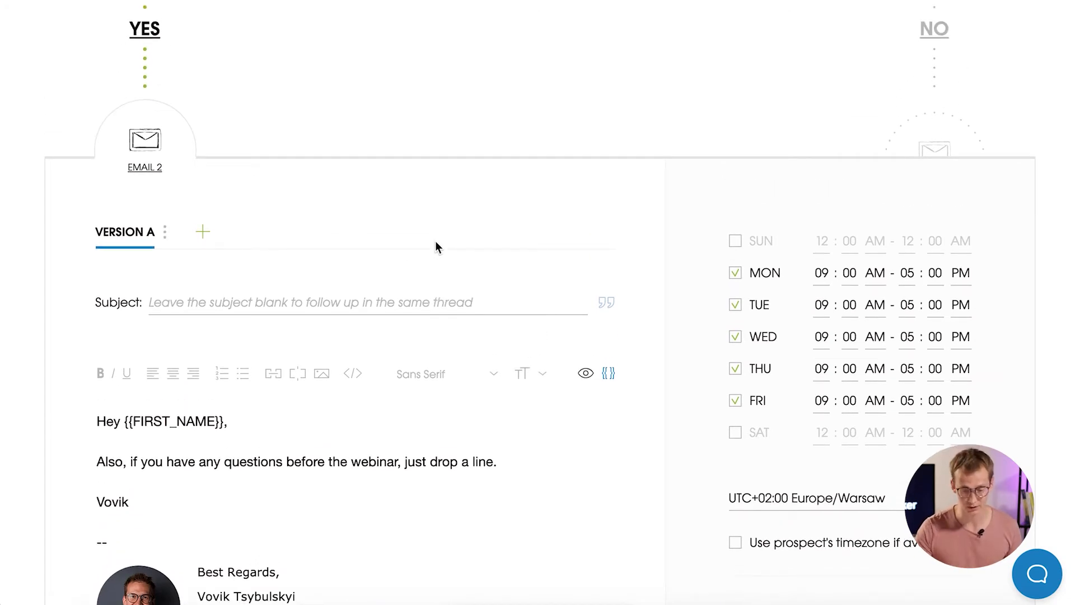
pyautogui.scroll(2, 436, 242)
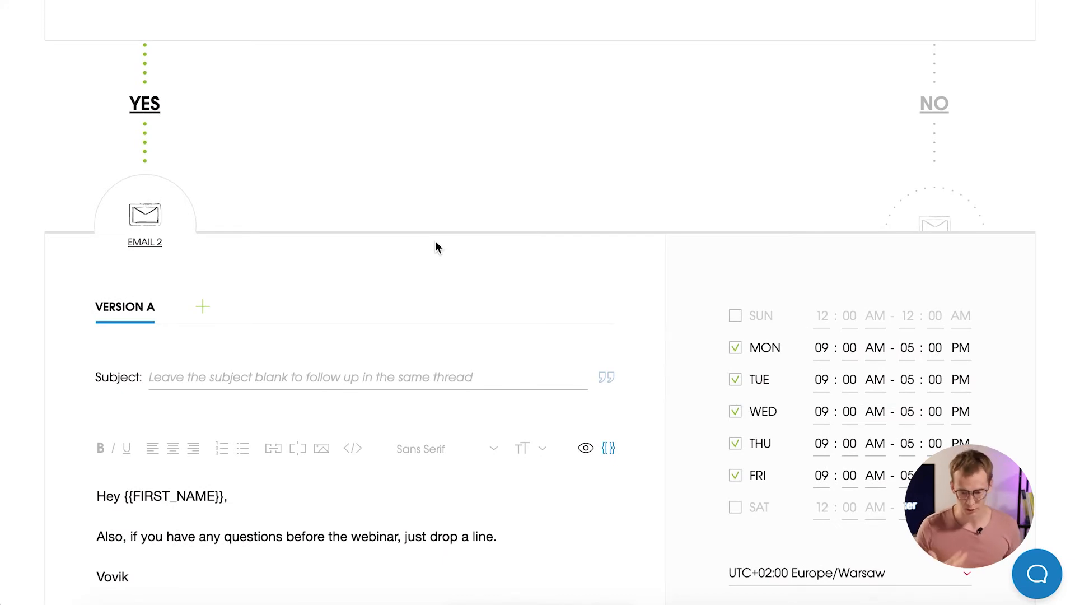
pyautogui.scroll(-2, 607, 349)
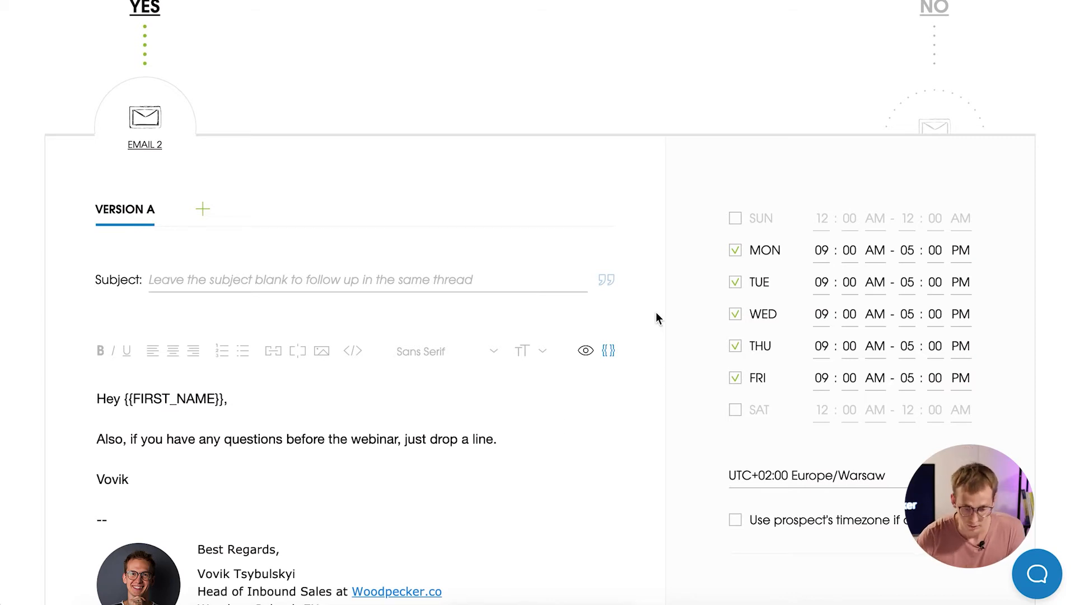
pyautogui.scroll(-3, 656, 312)
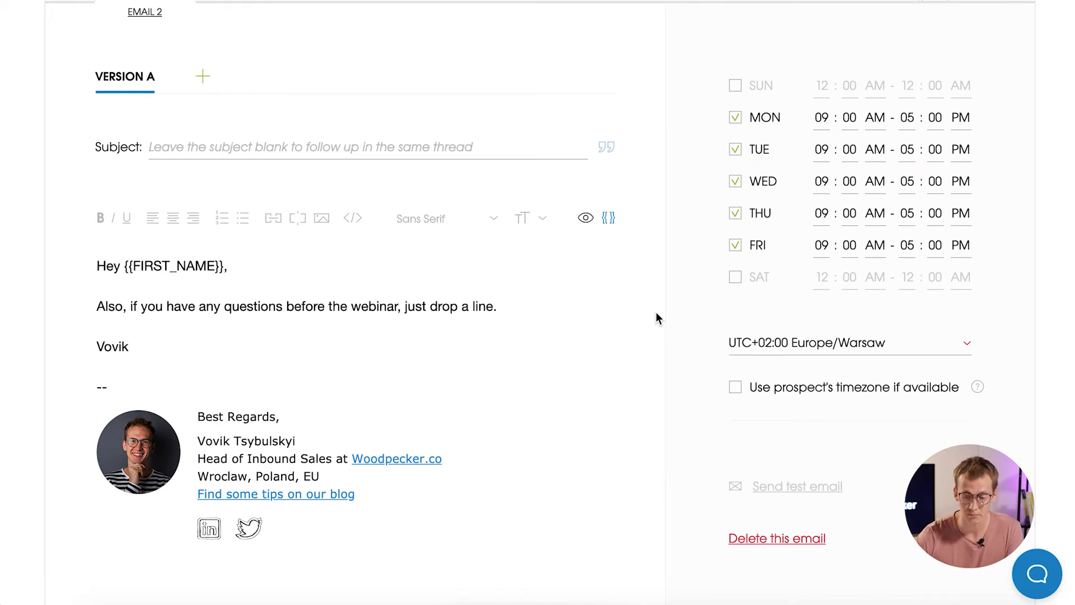
pyautogui.scroll(-5, 656, 314)
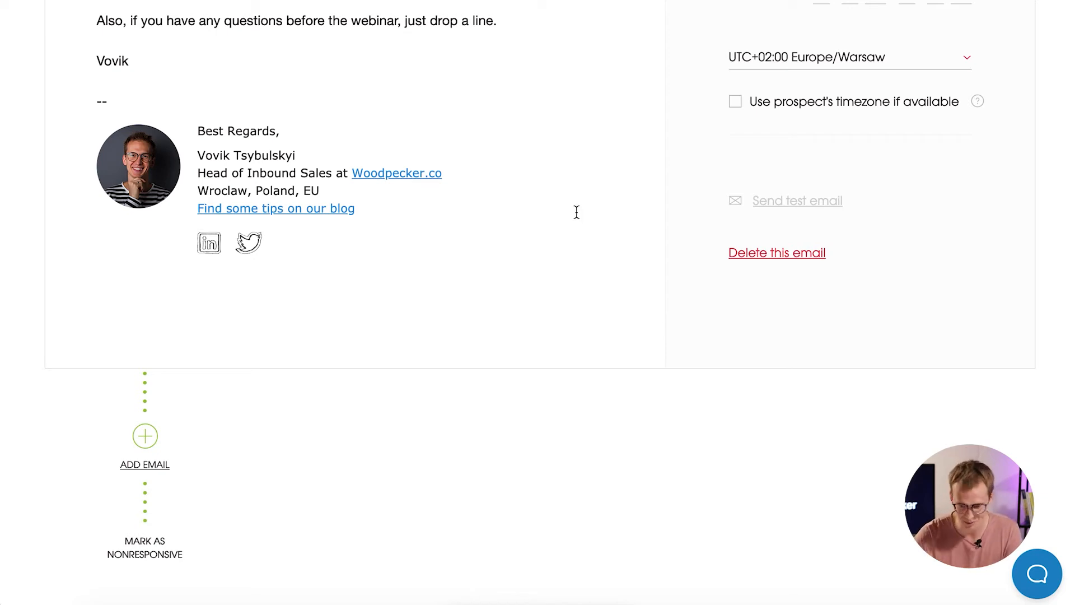
pyautogui.scroll(6, 625, 169)
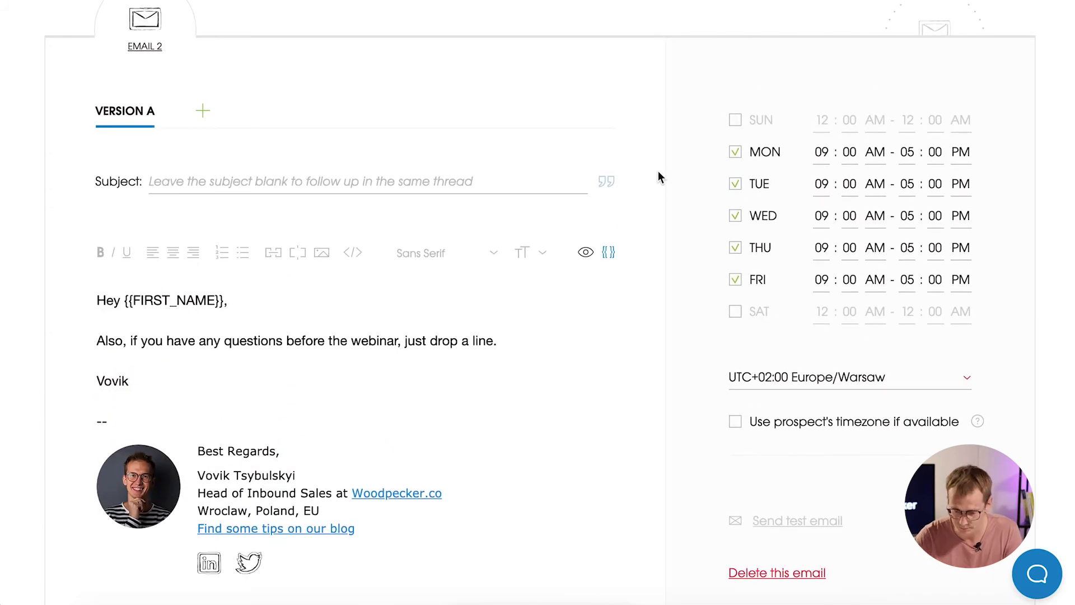
pyautogui.scroll(-1, 666, 206)
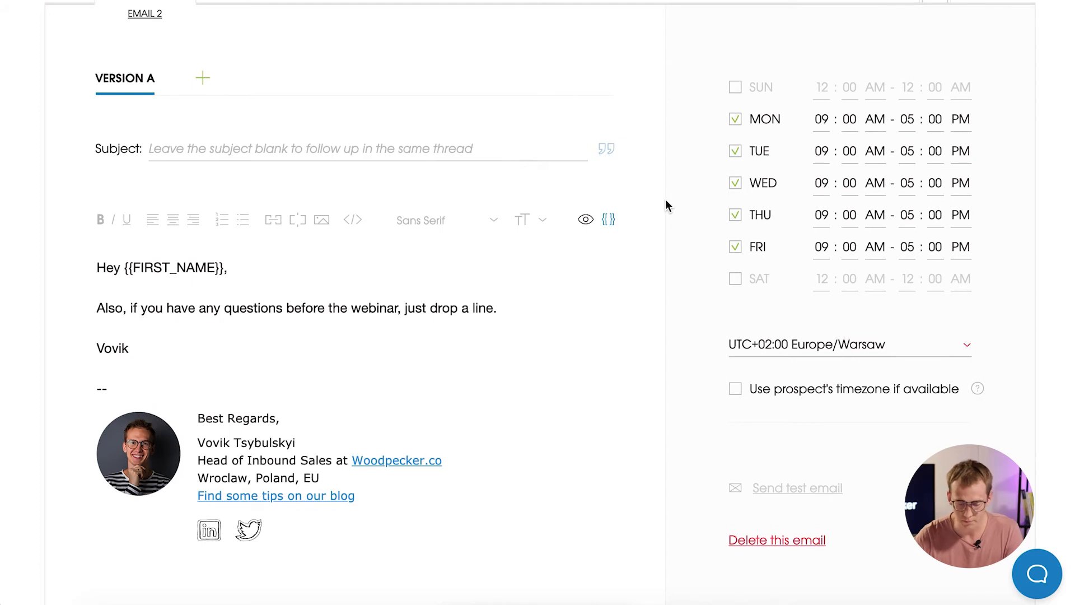
pyautogui.scroll(-15, 666, 205)
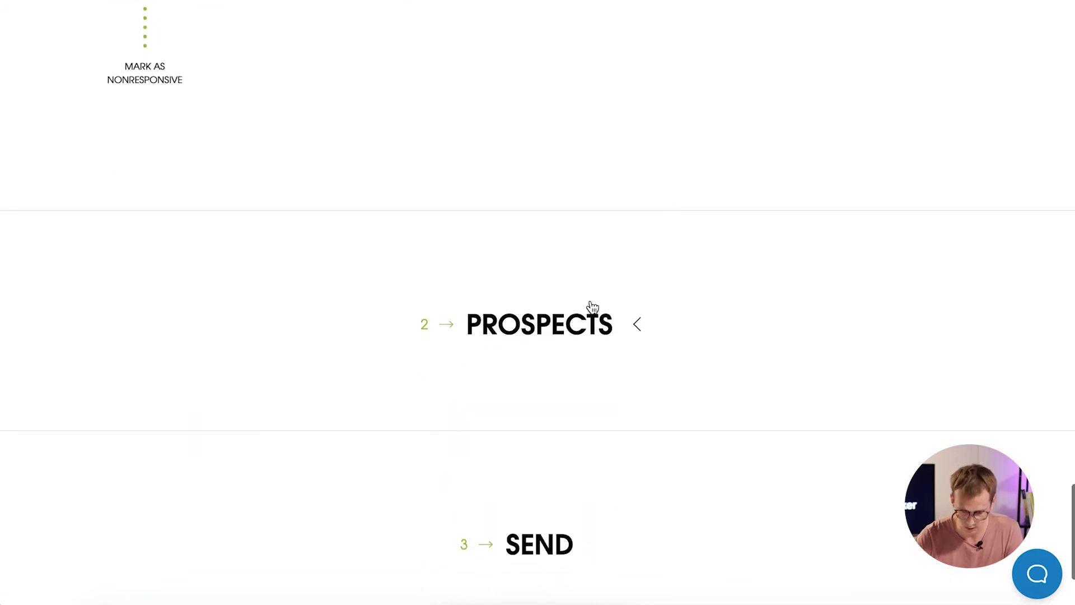
# Expand the Prospects section and choose Import from the Add prospects menu.
pyautogui.click(593, 307)
pyautogui.click(1005, 230)
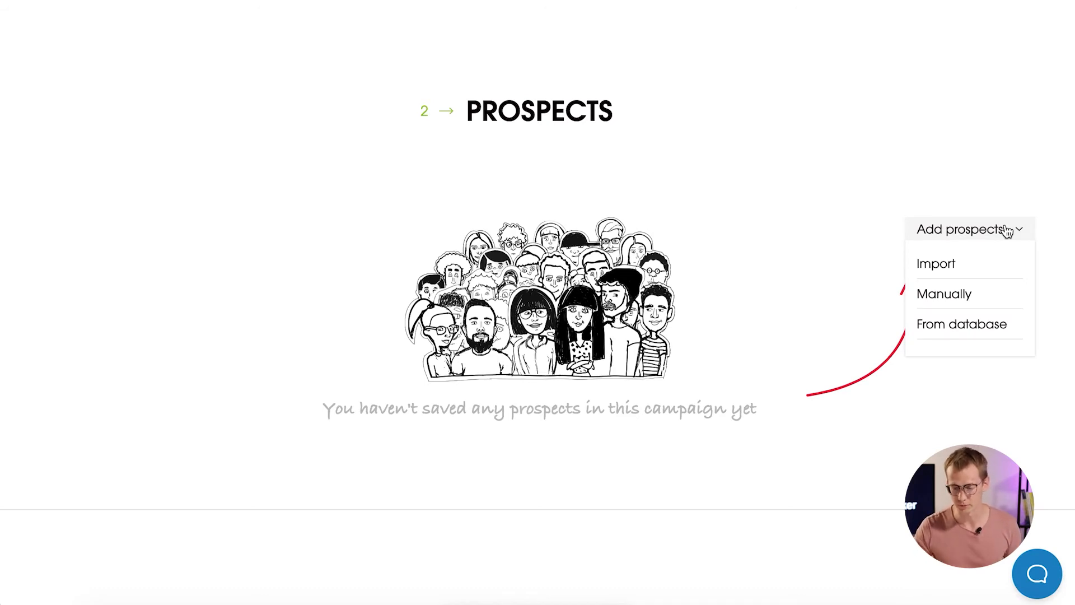
pyautogui.click(986, 267)
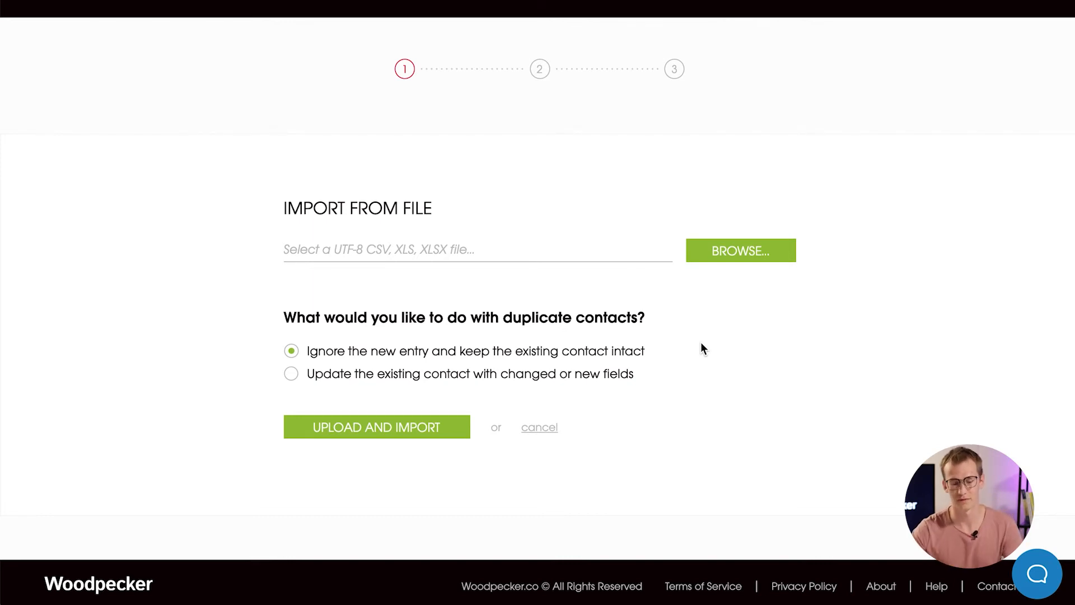
# Upload Webinar Inivitations.csv as the prospects file.
pyautogui.click(728, 253)
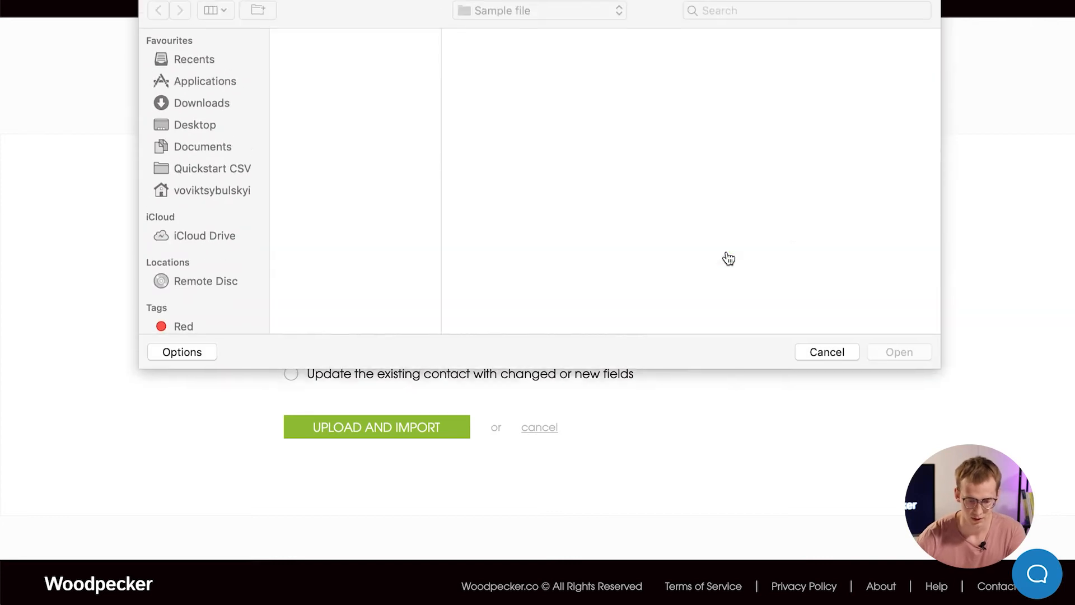
pyautogui.click(418, 59)
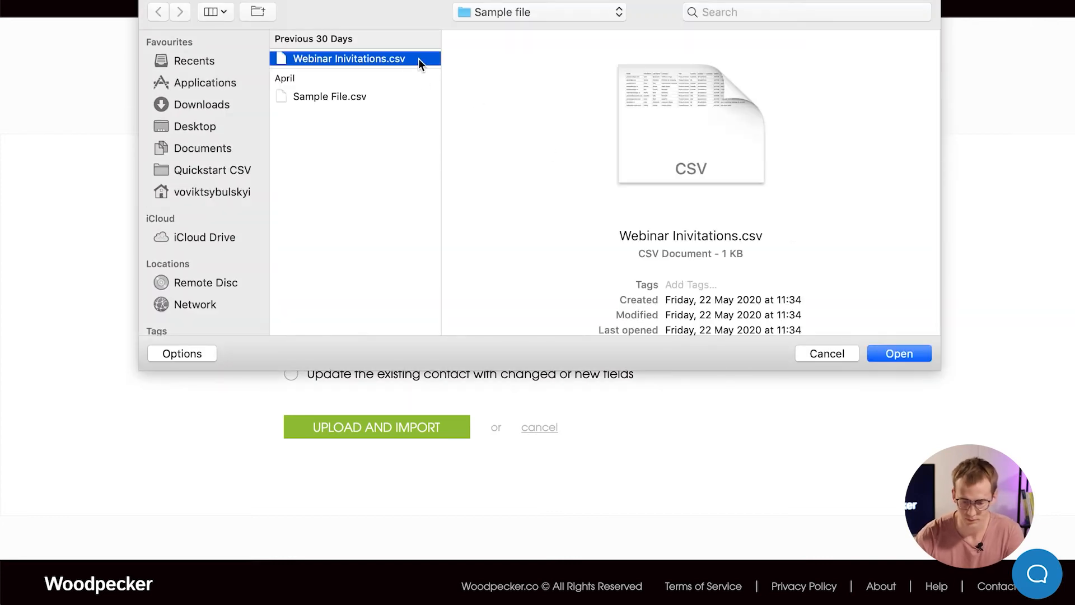
pyautogui.click(894, 354)
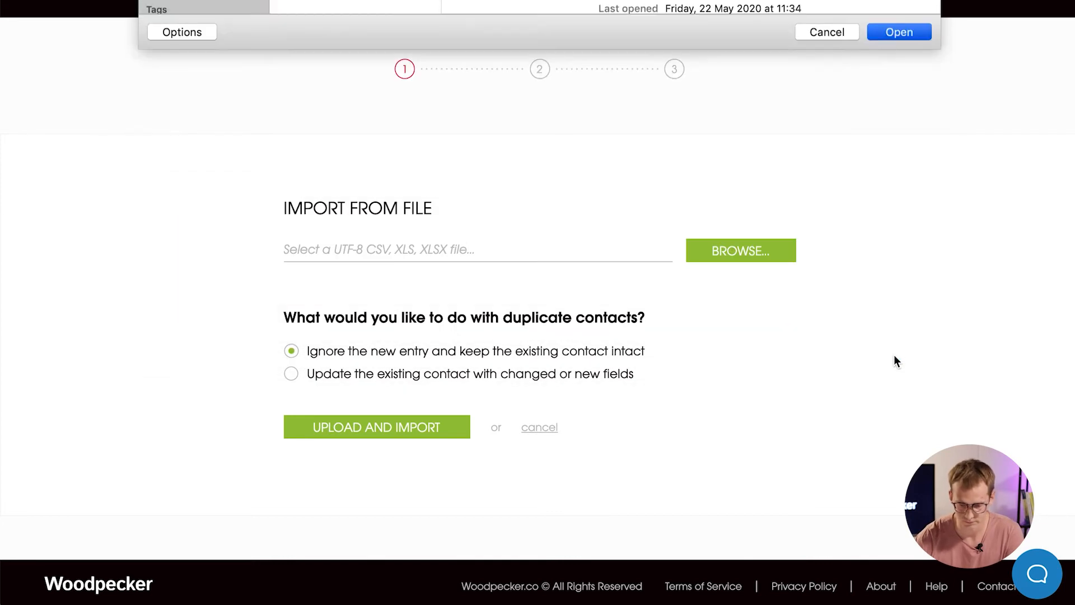
pyautogui.click(458, 428)
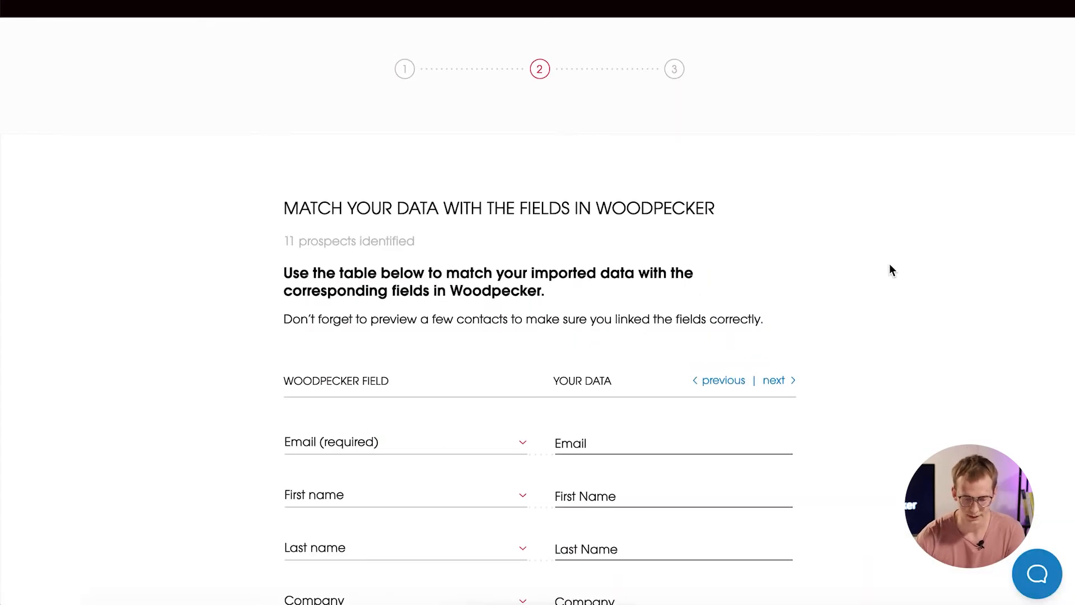
# Keep the First name mapping, ignore the header row, and import the 10 prospects.
pyautogui.scroll(-5, 892, 270)
pyautogui.scroll(-1, 892, 270)
pyautogui.scroll(1, 891, 271)
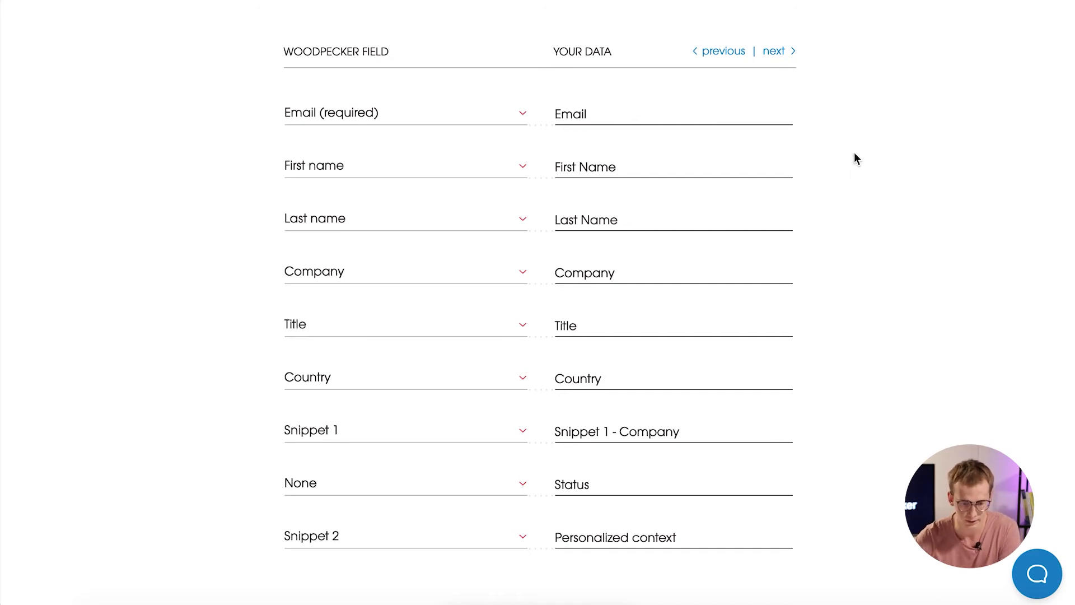
pyautogui.click(434, 173)
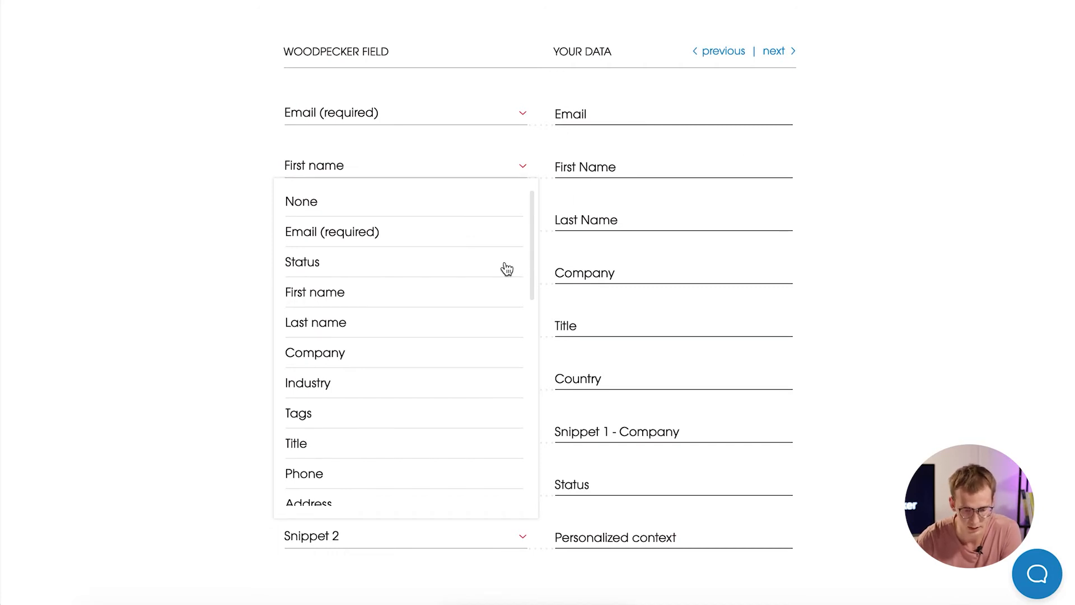
pyautogui.click(178, 280)
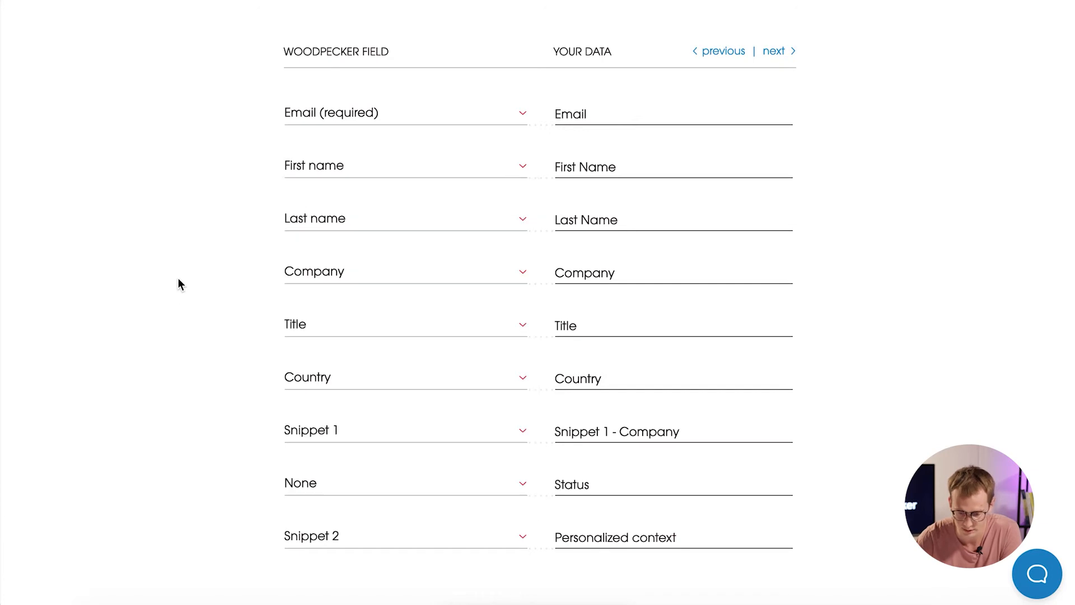
pyautogui.scroll(-5, 830, 215)
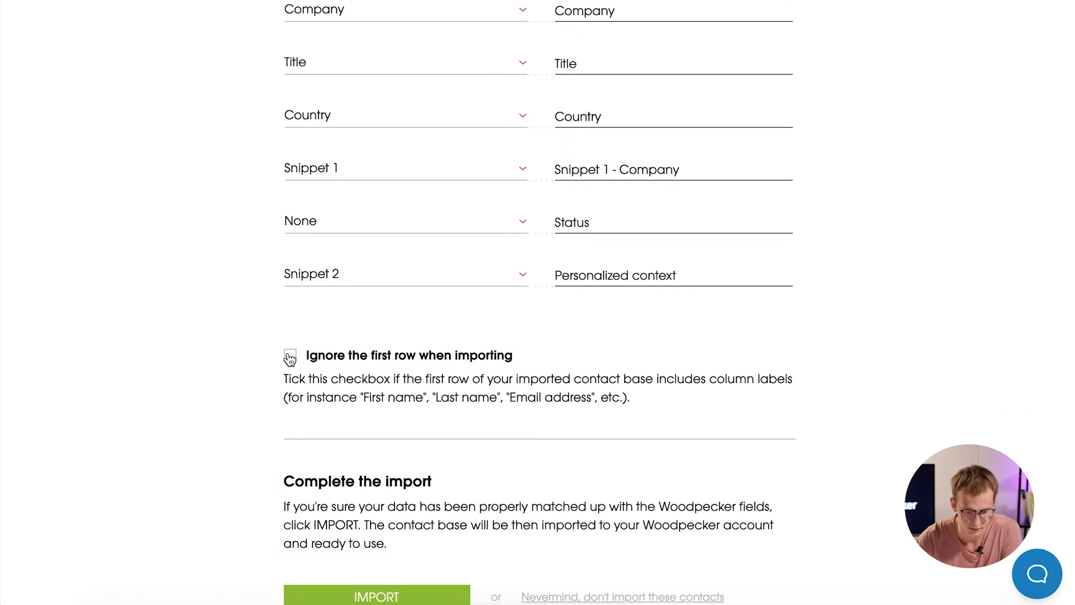
pyautogui.scroll(-2, 704, 307)
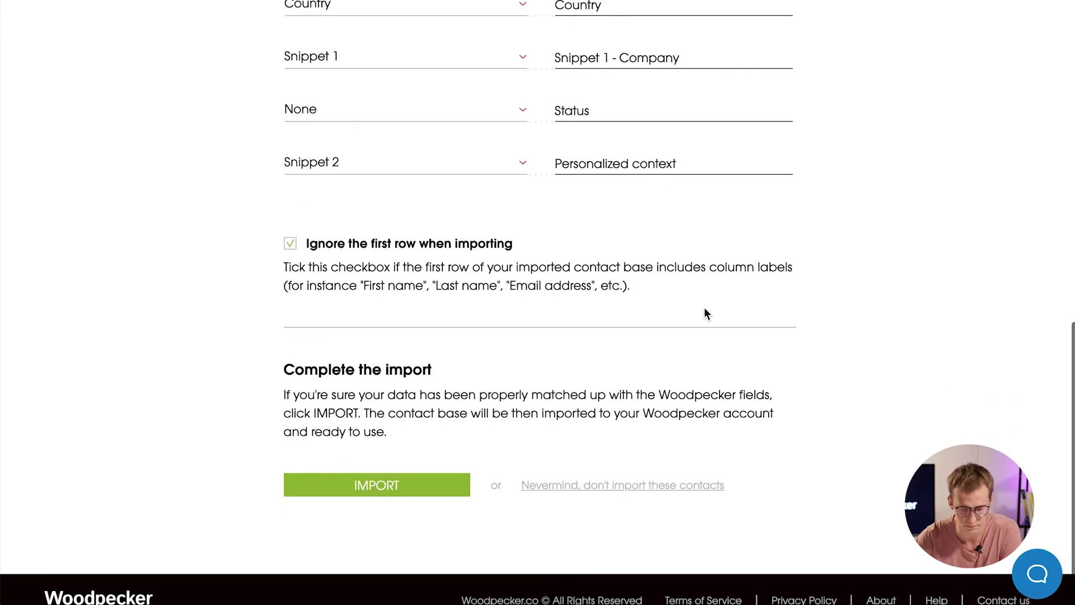
pyautogui.click(399, 487)
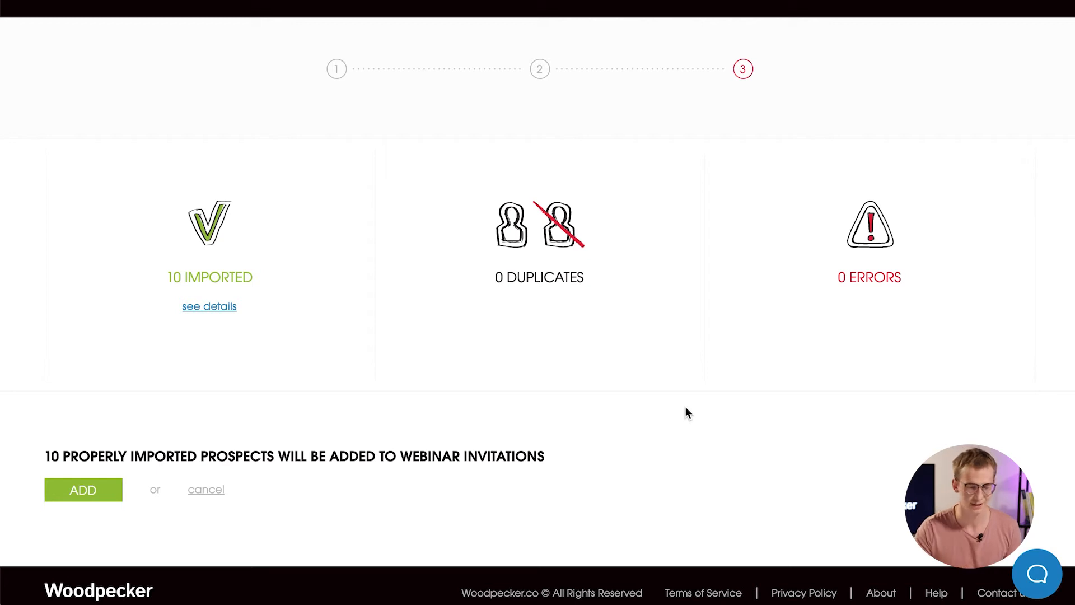
# Include the already-contacted prospect and add all 10 prospects to Webinar Invitations.
pyautogui.click(84, 490)
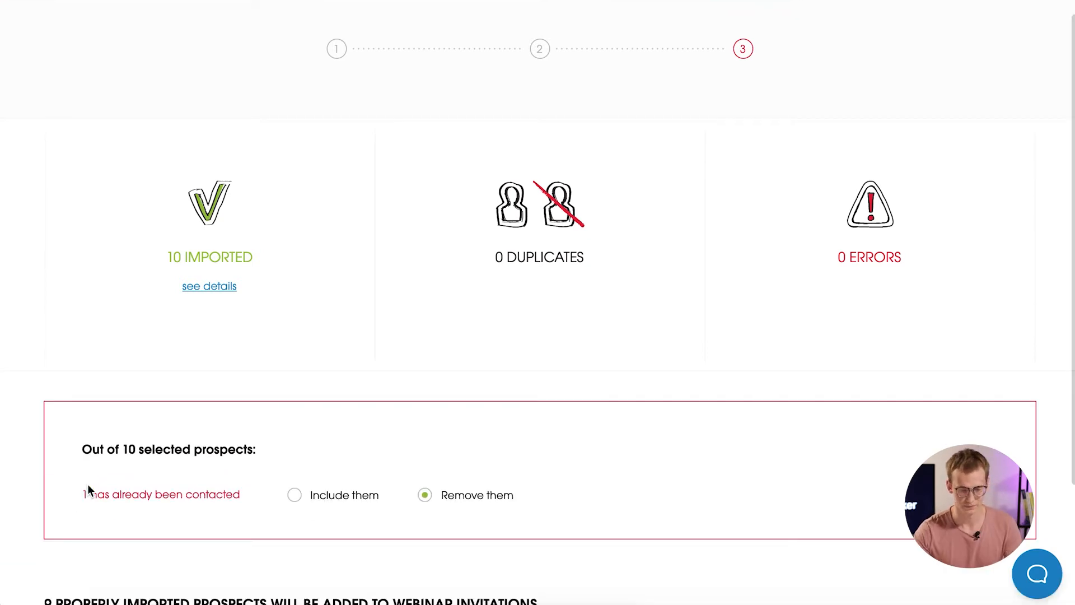
pyautogui.scroll(-3, 619, 363)
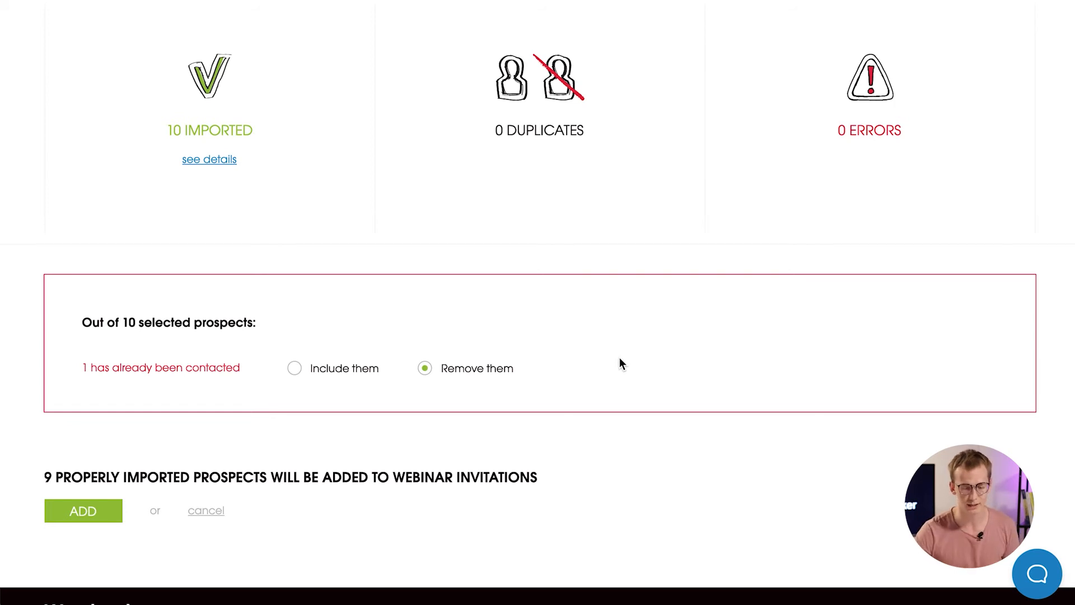
pyautogui.click(295, 368)
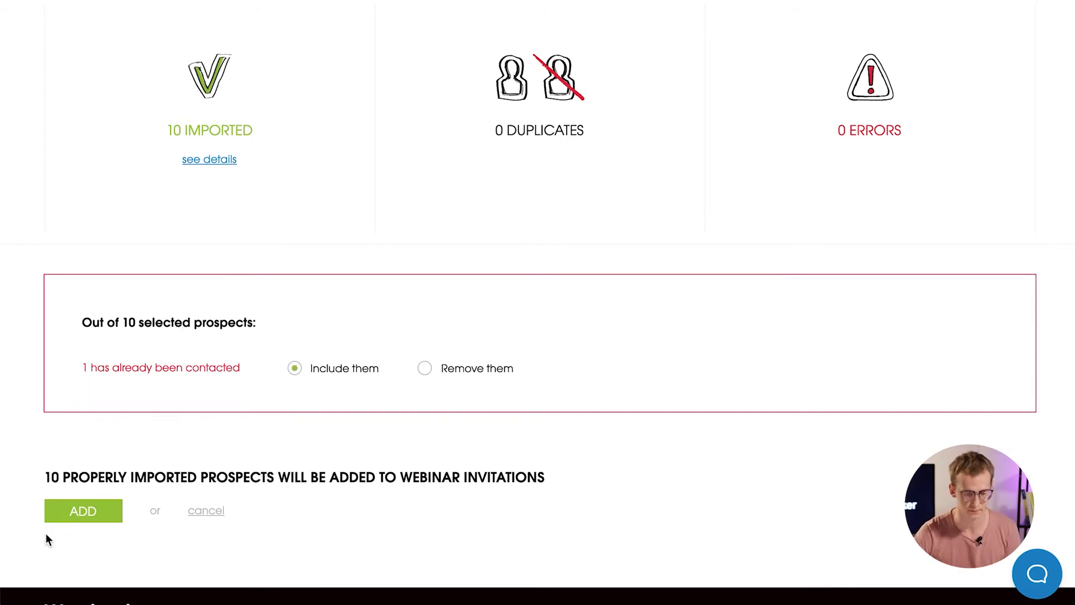
pyautogui.click(76, 510)
pyautogui.click(543, 414)
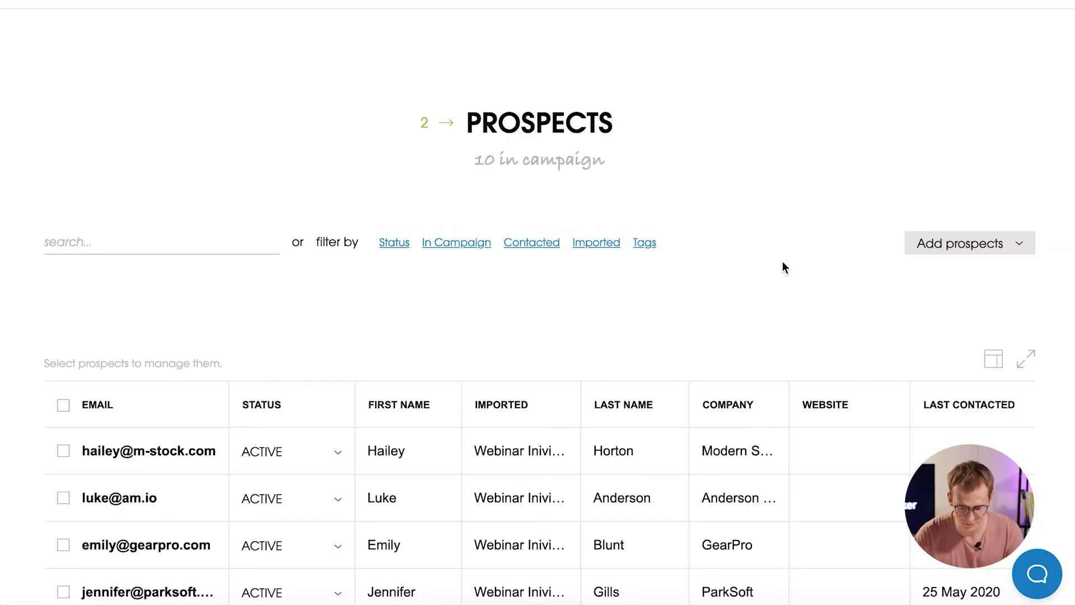
# Expand the 3 → SEND step showing 2 emails per path and 10 prospects.
pyautogui.scroll(-10, 782, 267)
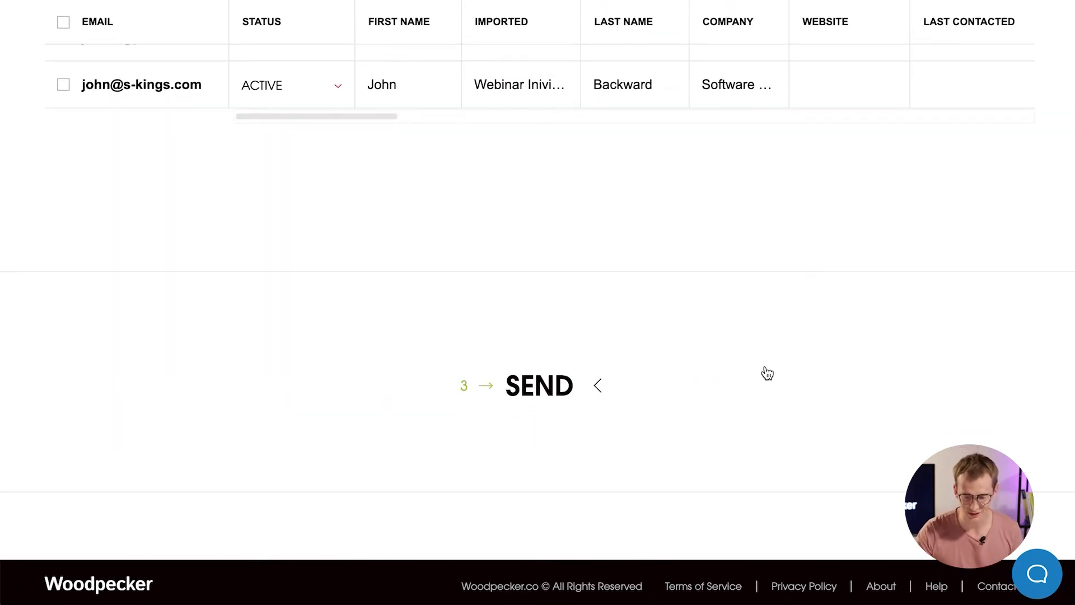
pyautogui.click(573, 392)
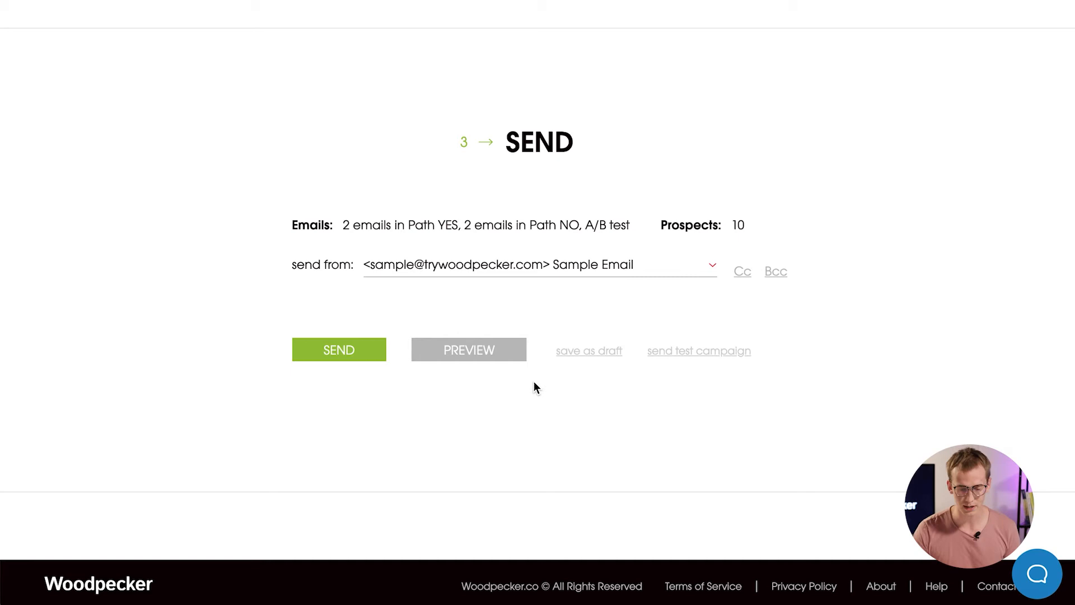
# Preview Email 1 and advance to prospect 5 of 10 at NinjasGo.
pyautogui.click(511, 361)
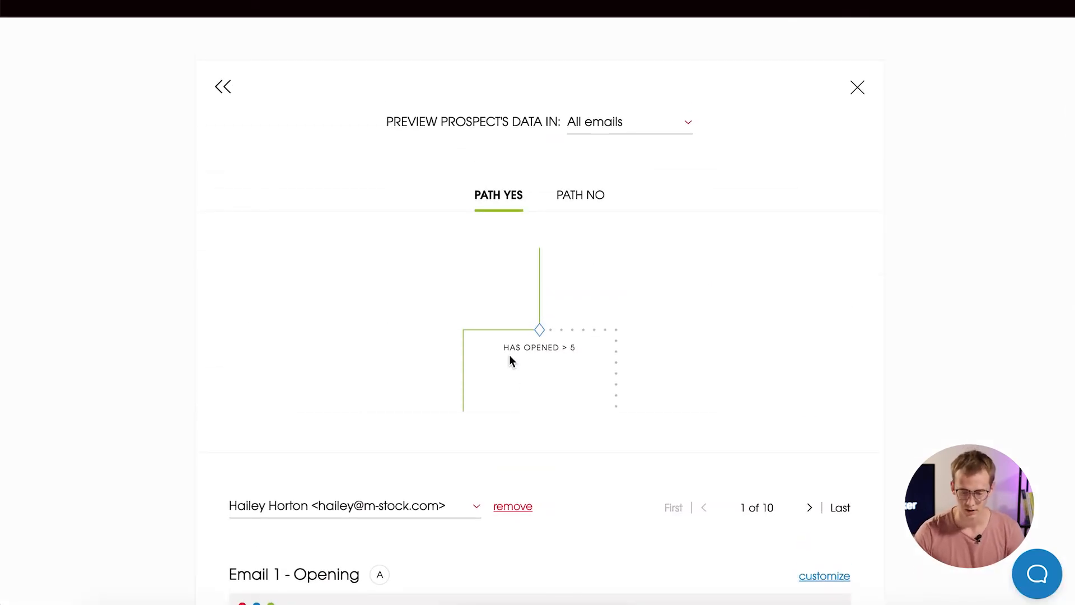
pyautogui.scroll(-5, 890, 265)
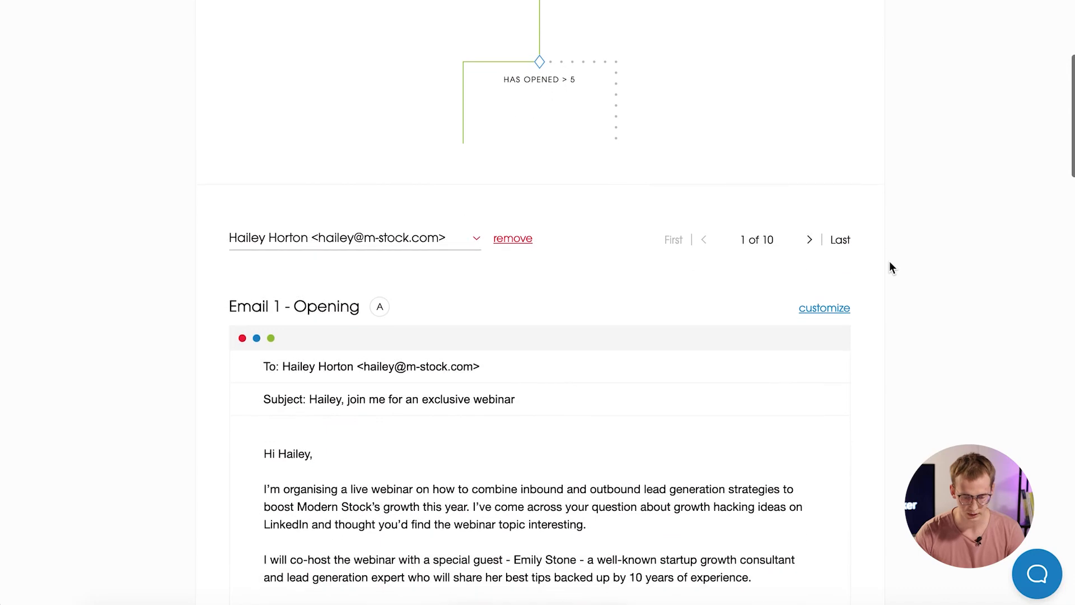
pyautogui.scroll(-4, 890, 265)
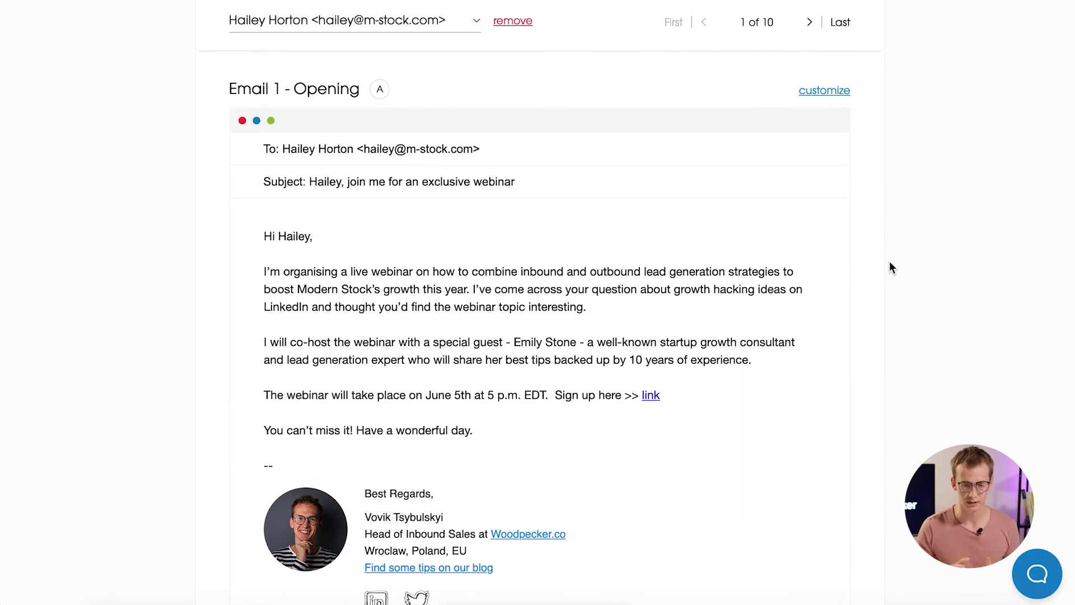
pyautogui.doubleClick(809, 22)
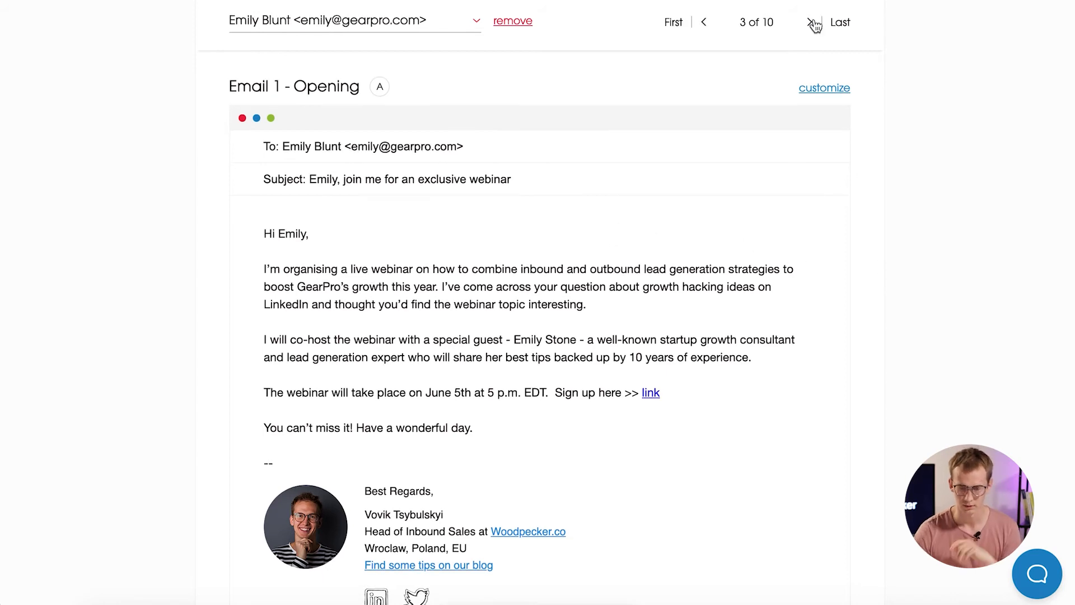
pyautogui.click(807, 25)
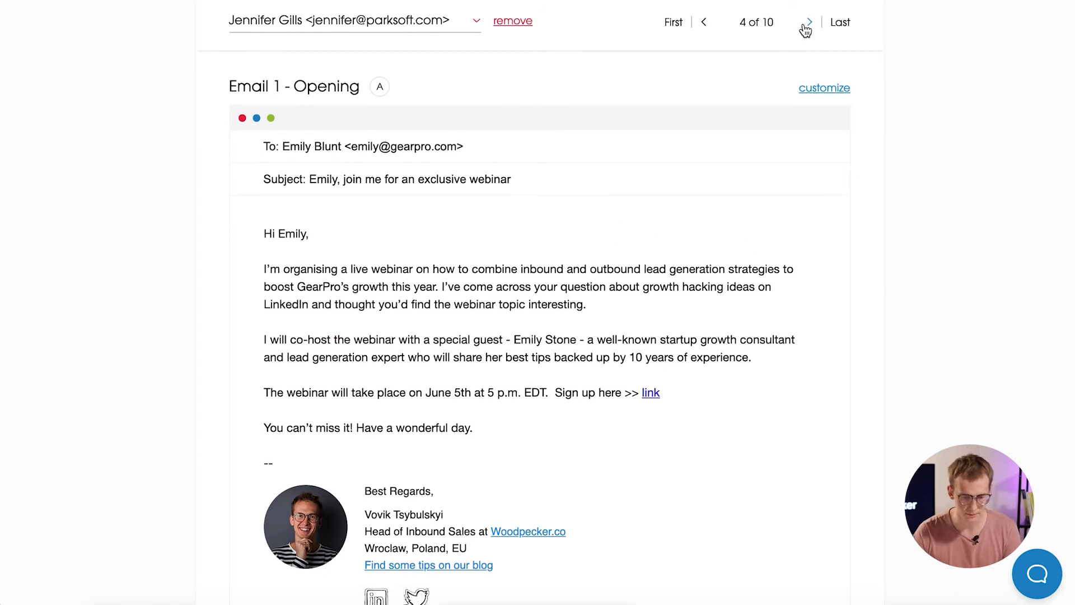
pyautogui.click(806, 25)
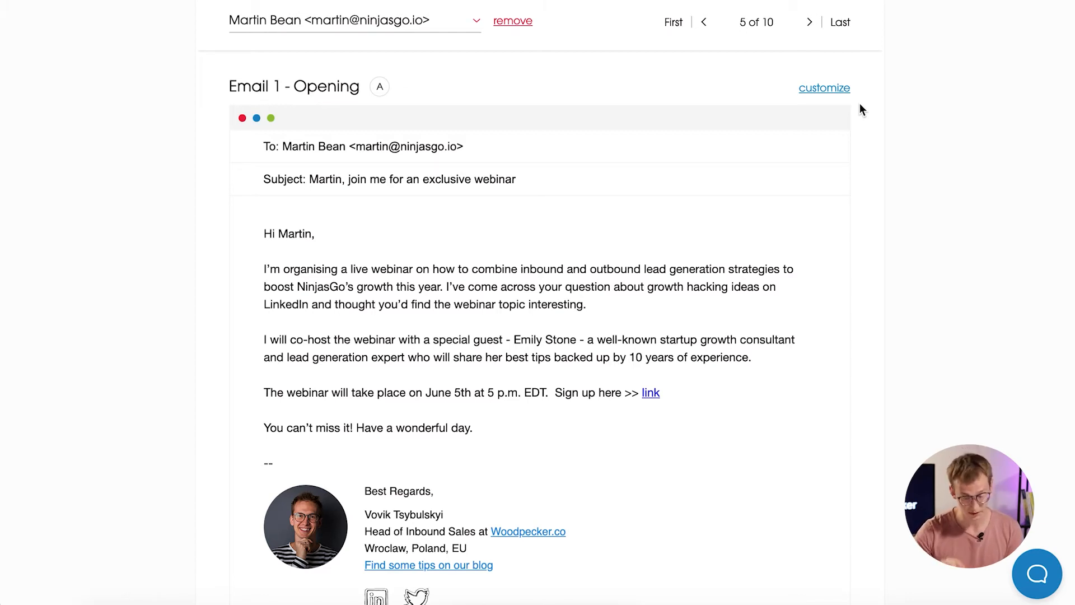
# Customise NinjasGo's Email 1 with 'PS congrats on your promotion!' below the closing line and save.
pyautogui.click(836, 91)
pyautogui.scroll(-4, 787, 280)
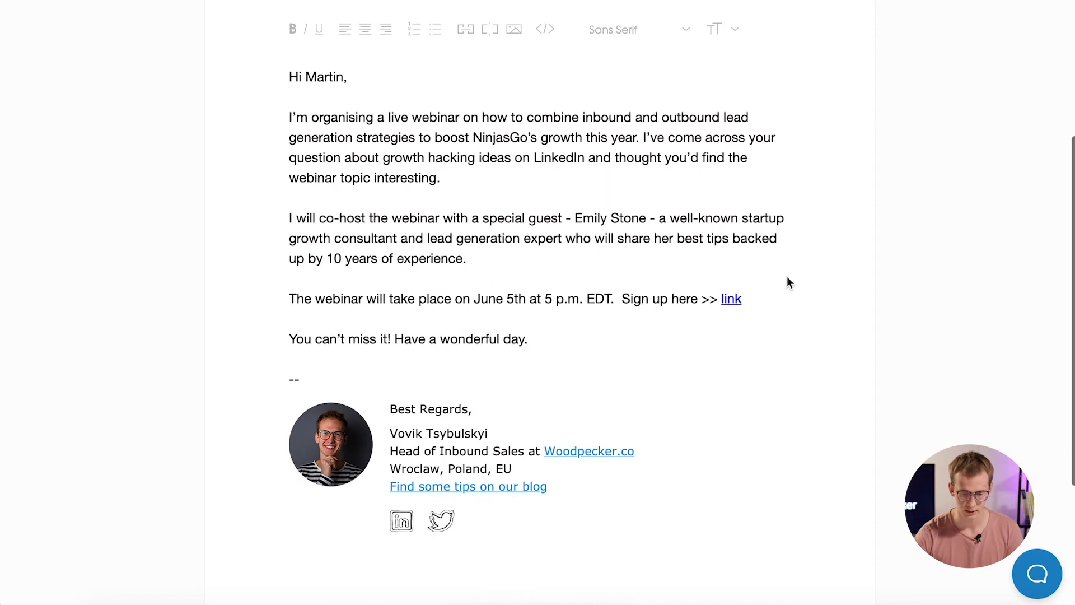
pyautogui.click(538, 340)
pyautogui.press('Return')
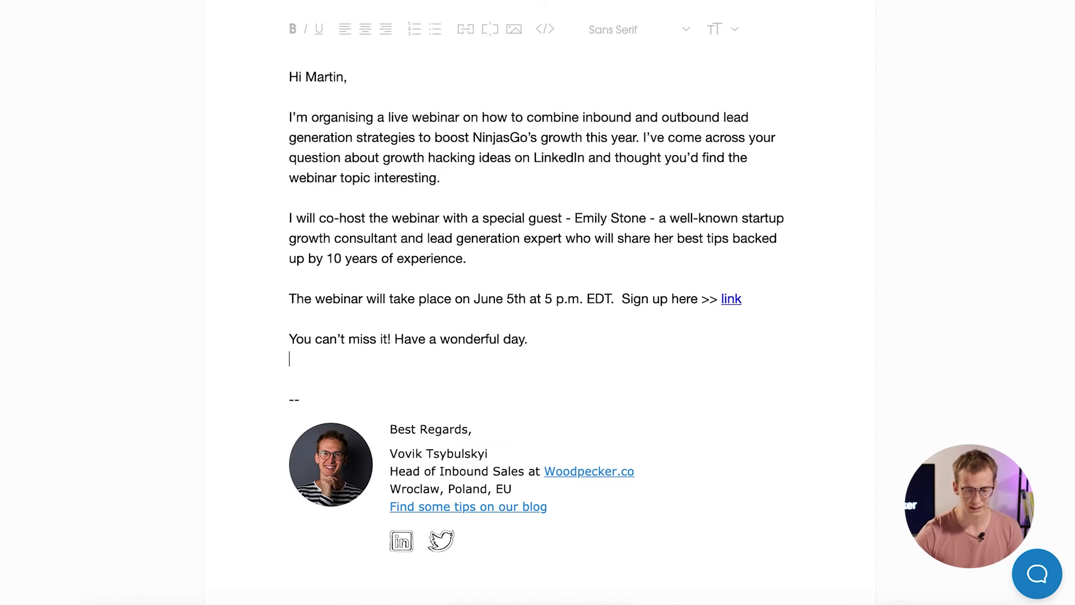
pyautogui.press('Return')
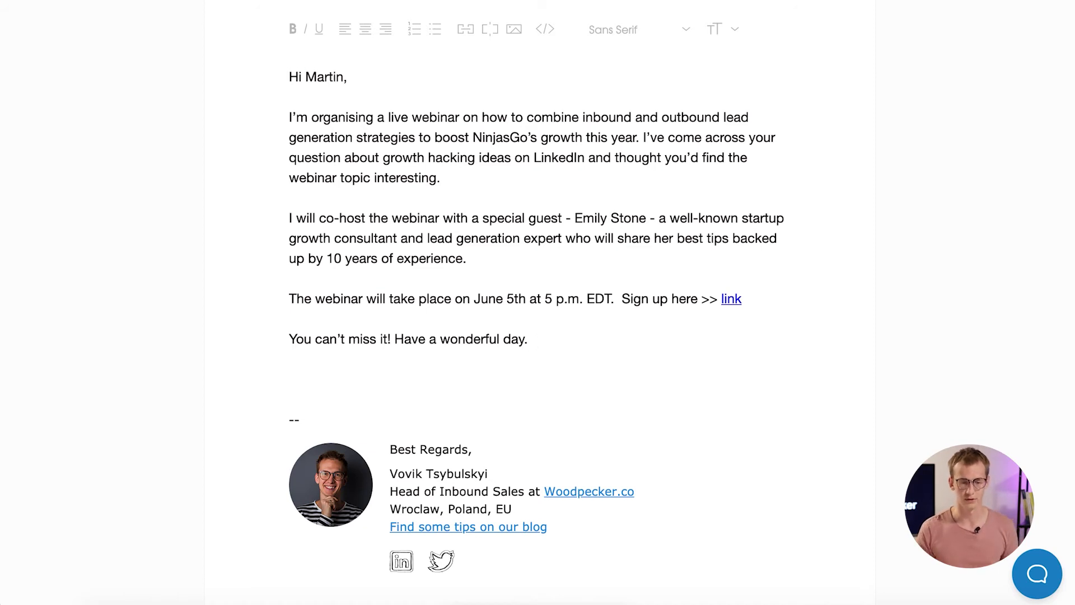
pyautogui.write('PS congrats')
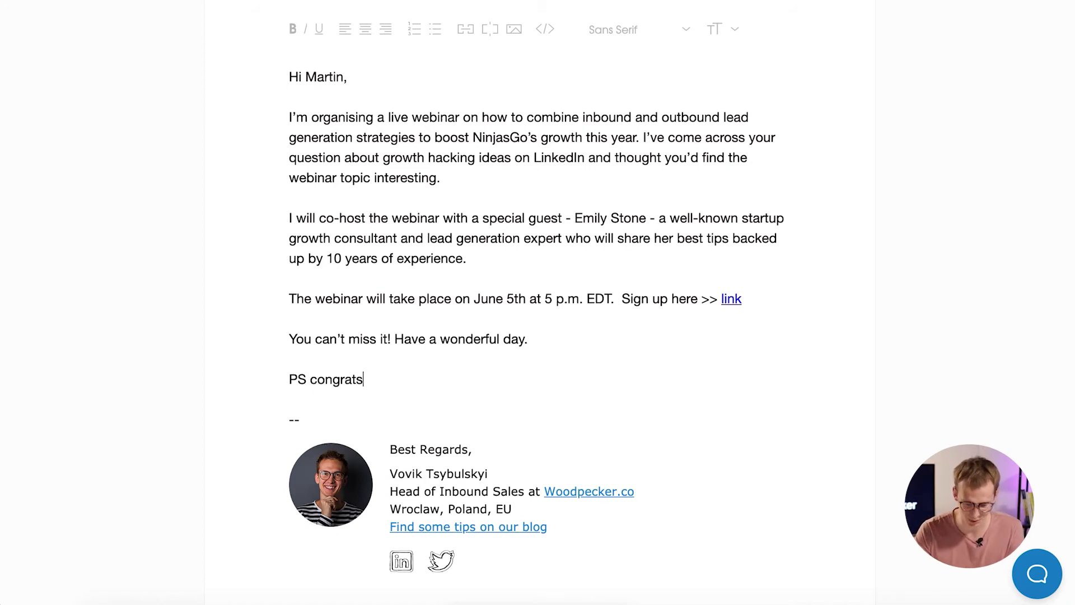
pyautogui.write('on your promotion!')
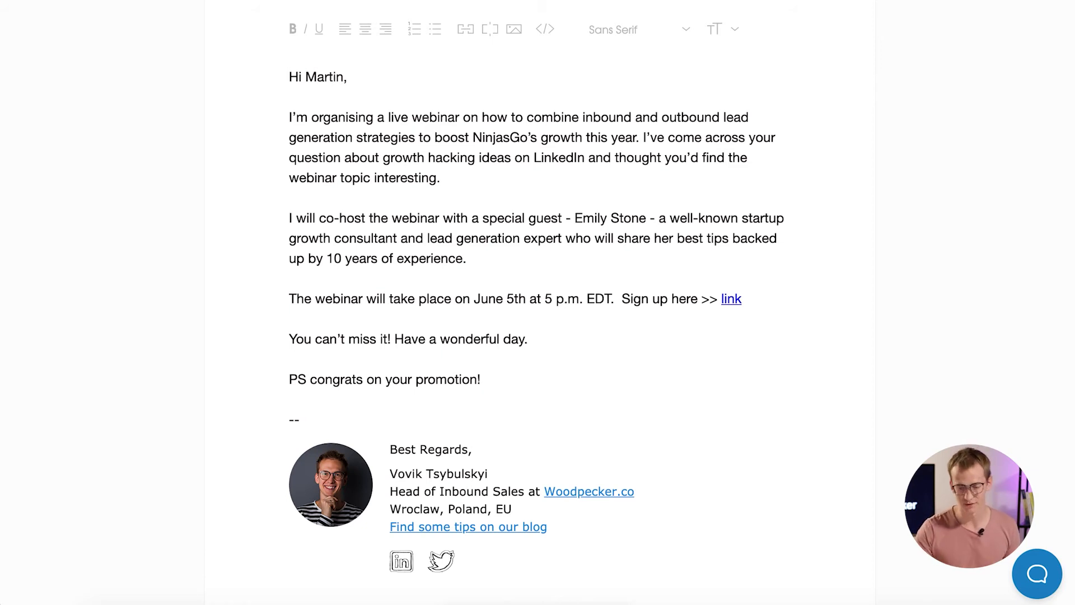
pyautogui.scroll(-5, 711, 308)
pyautogui.click(334, 482)
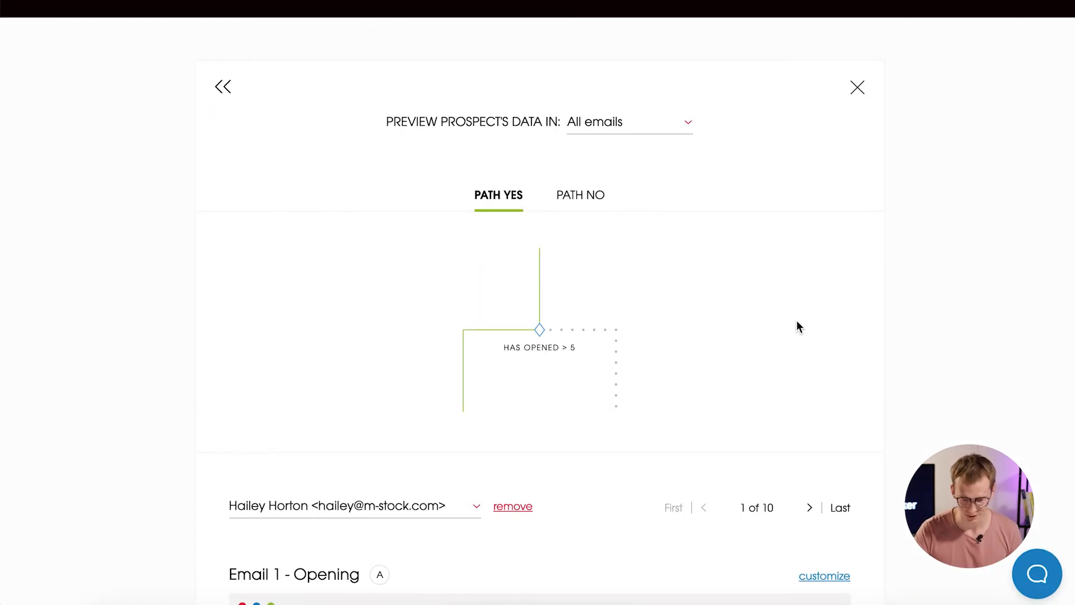
# Close the preview and send the Webinar Invitations campaign to all 10 prospects.
pyautogui.click(856, 88)
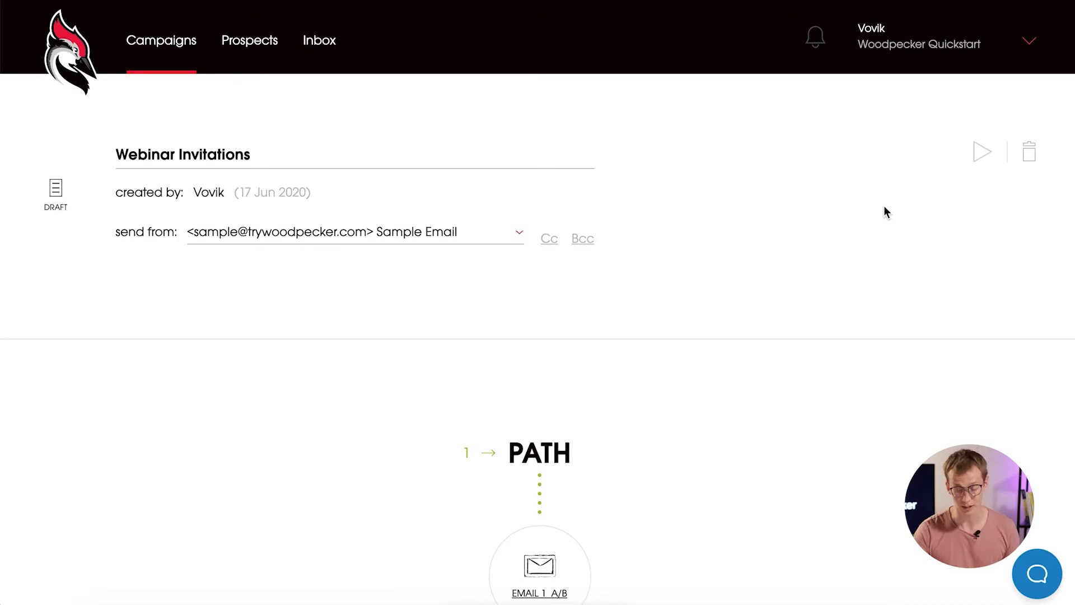
pyautogui.scroll(-10, 884, 206)
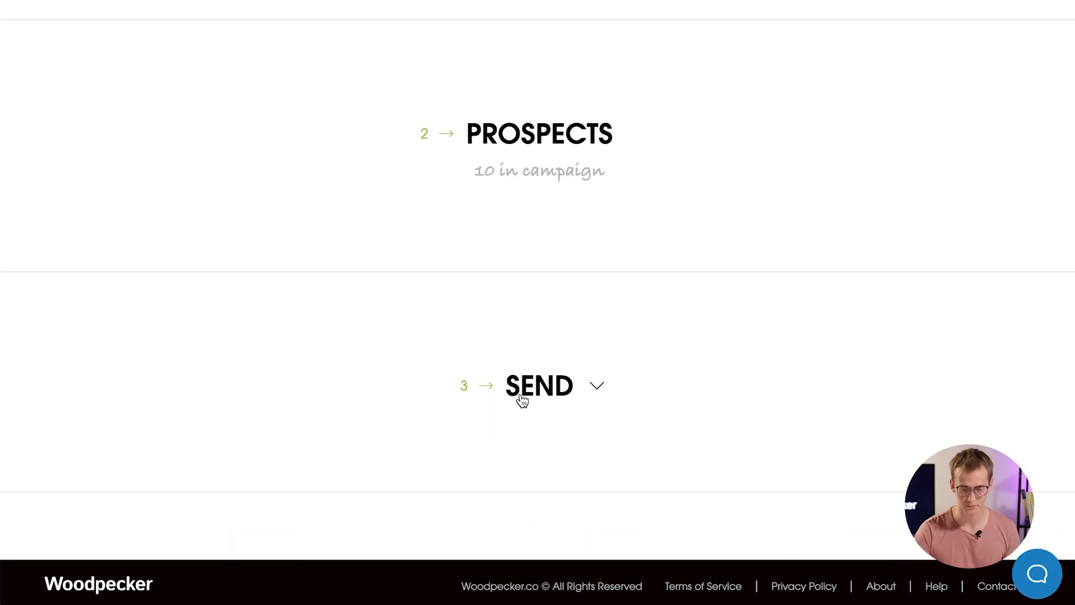
pyautogui.click(522, 400)
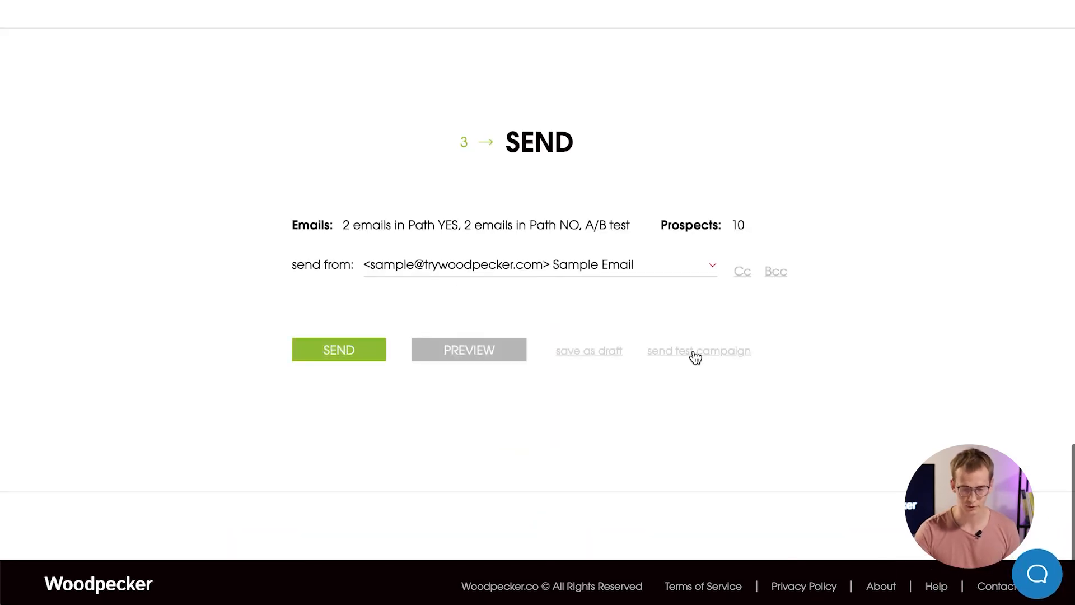
pyautogui.click(345, 356)
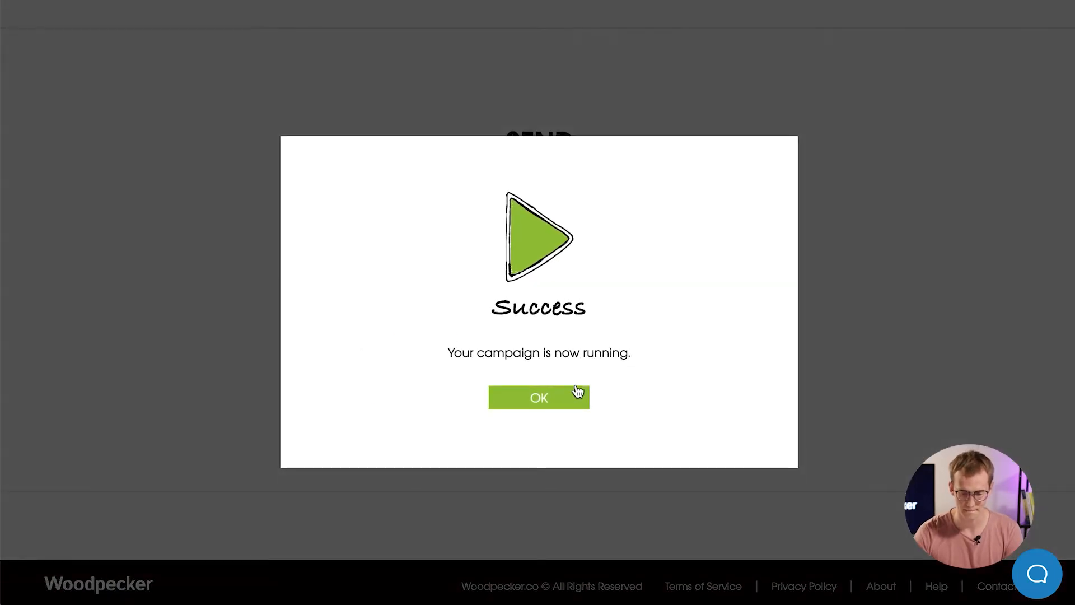
pyautogui.click(548, 403)
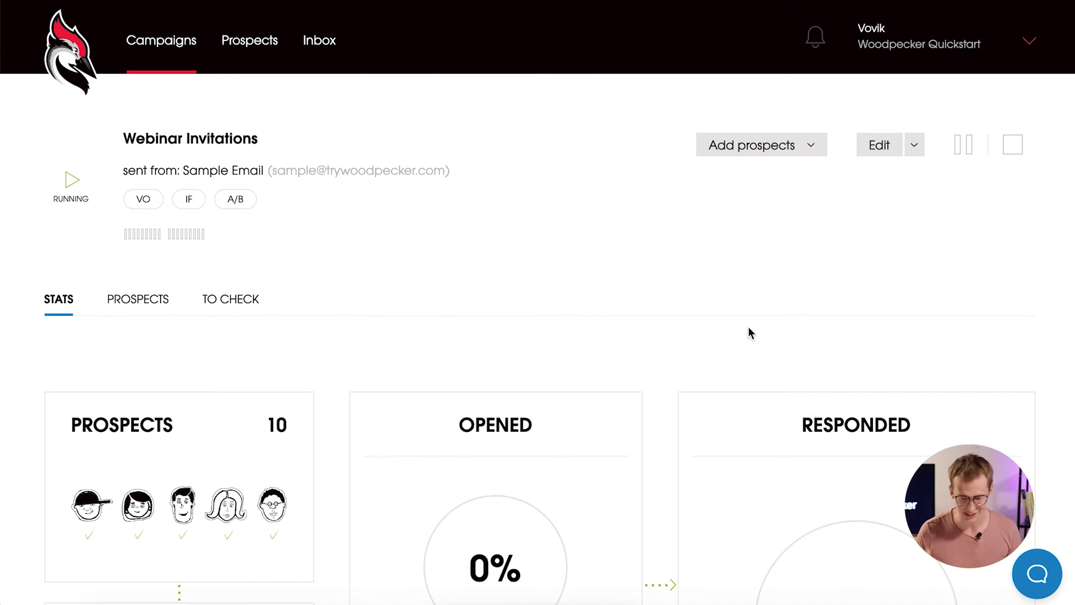
# Open Client Reactivation Campaign from the Campaigns list and review its stats: 72.7% opened, 27.3% responded.
pyautogui.scroll(-6, 748, 327)
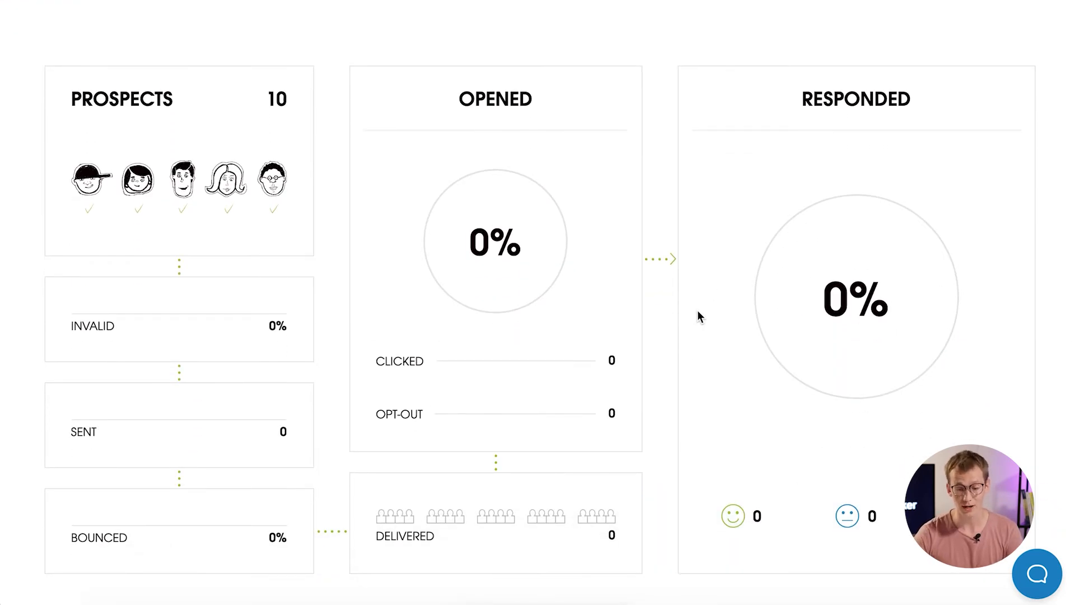
pyautogui.scroll(10, 697, 316)
pyautogui.click(157, 45)
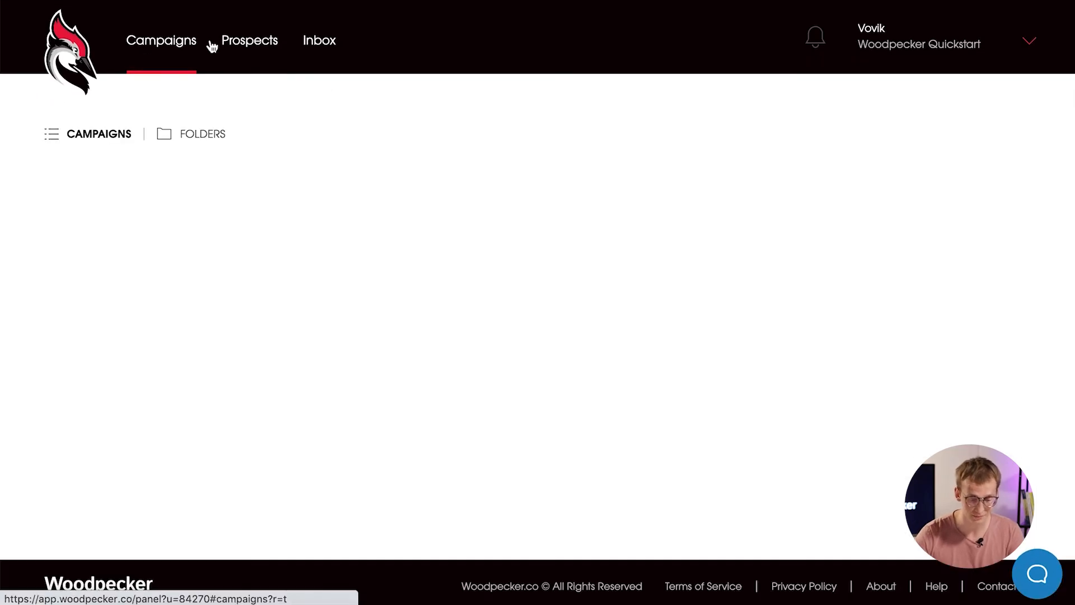
pyautogui.scroll(-9, 677, 280)
pyautogui.scroll(-2, 676, 286)
pyautogui.click(258, 435)
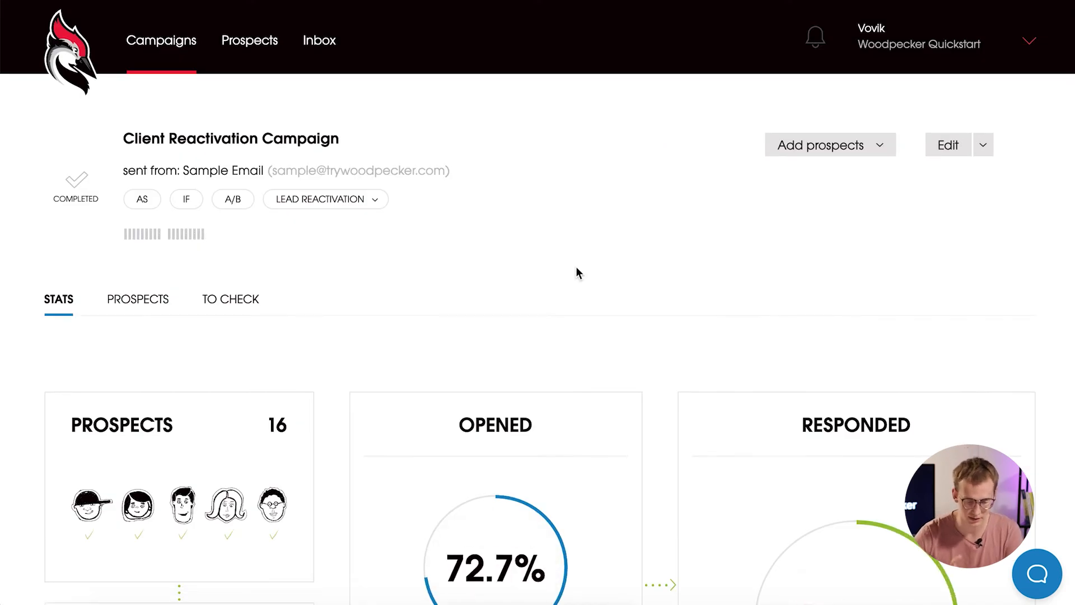
pyautogui.scroll(-3, 668, 267)
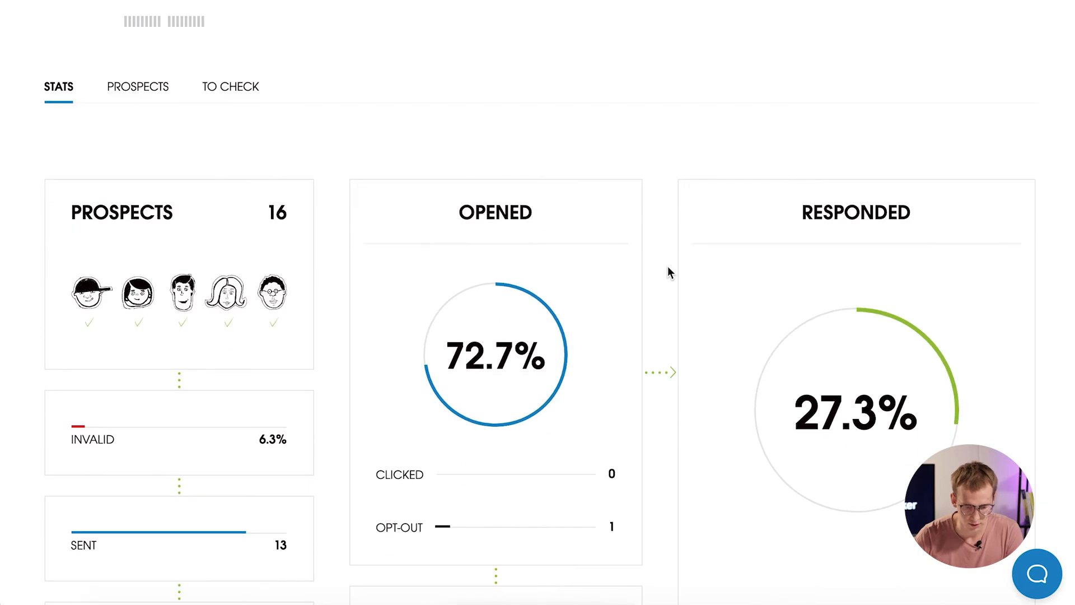
pyautogui.scroll(-3, 668, 269)
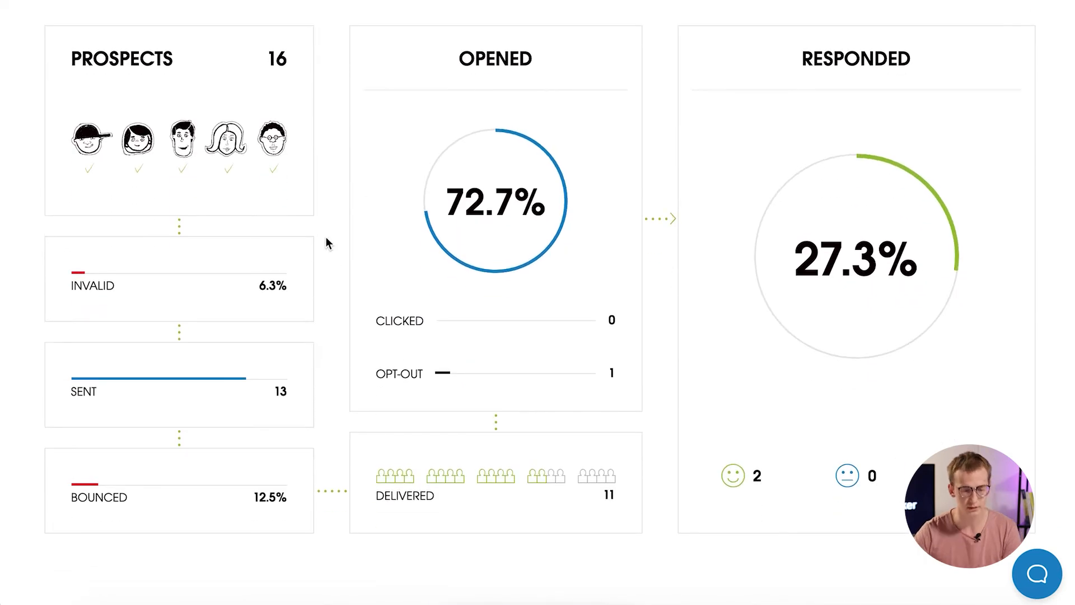
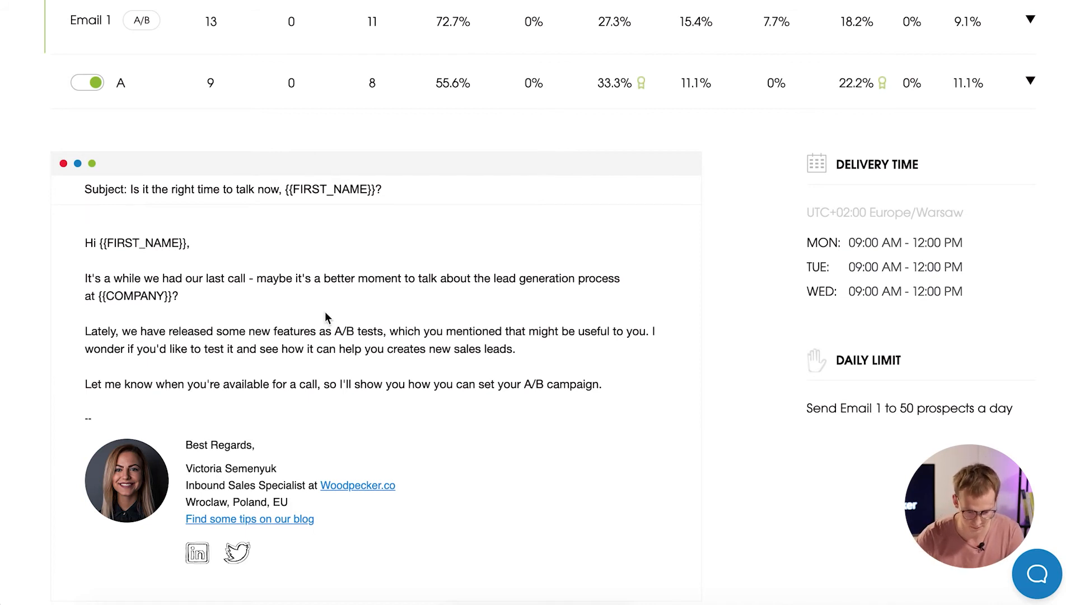
# Hide variant A's email preview, then expand and collapse variant B's email text.
pyautogui.click(214, 83)
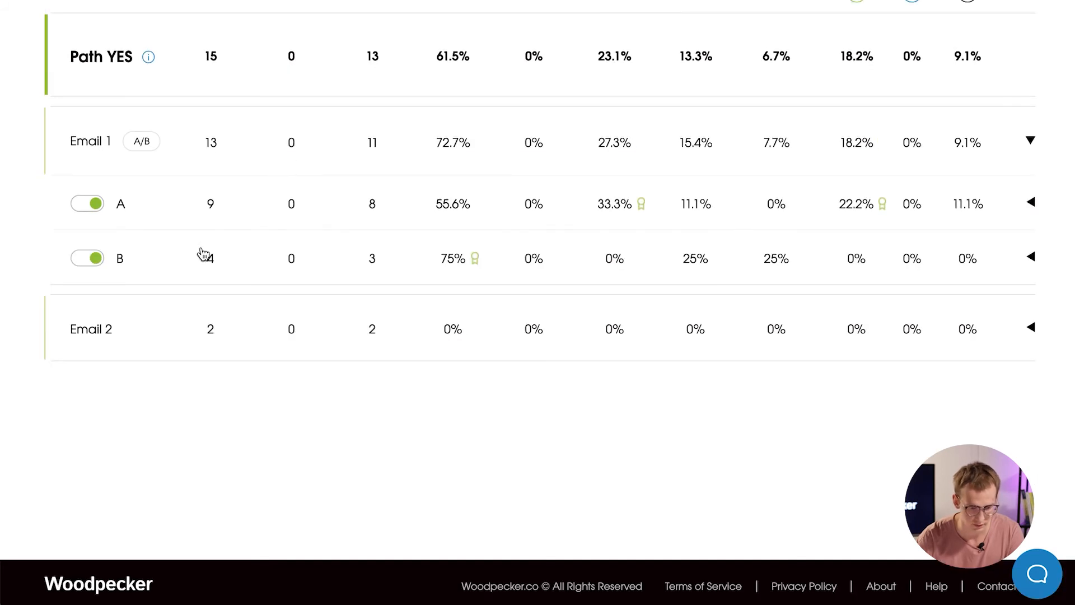
pyautogui.click(204, 251)
pyautogui.scroll(-2, 530, 207)
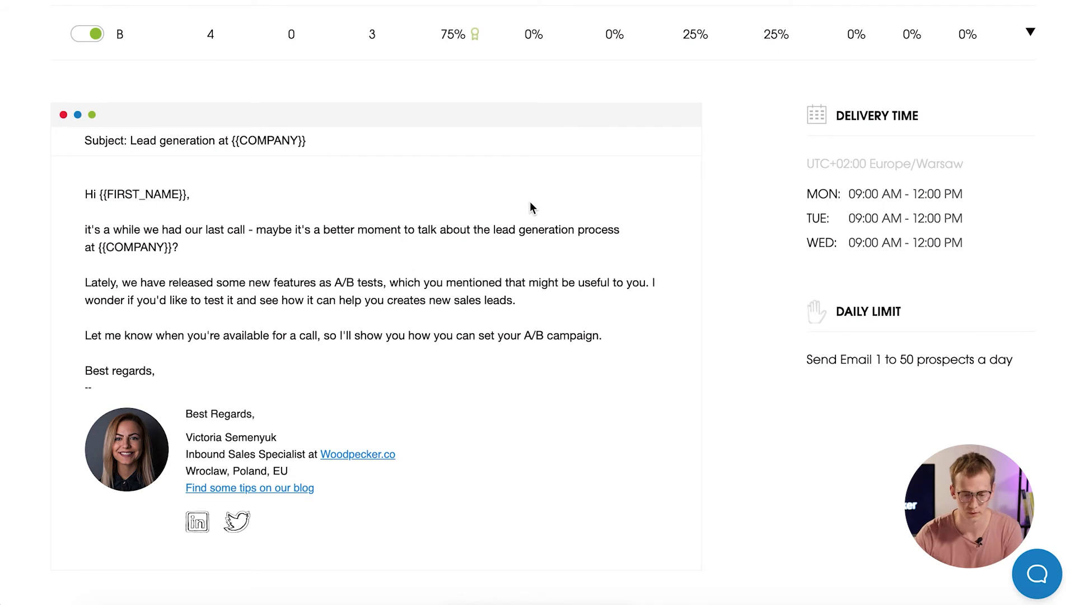
pyautogui.click(371, 40)
pyautogui.scroll(1, 617, 100)
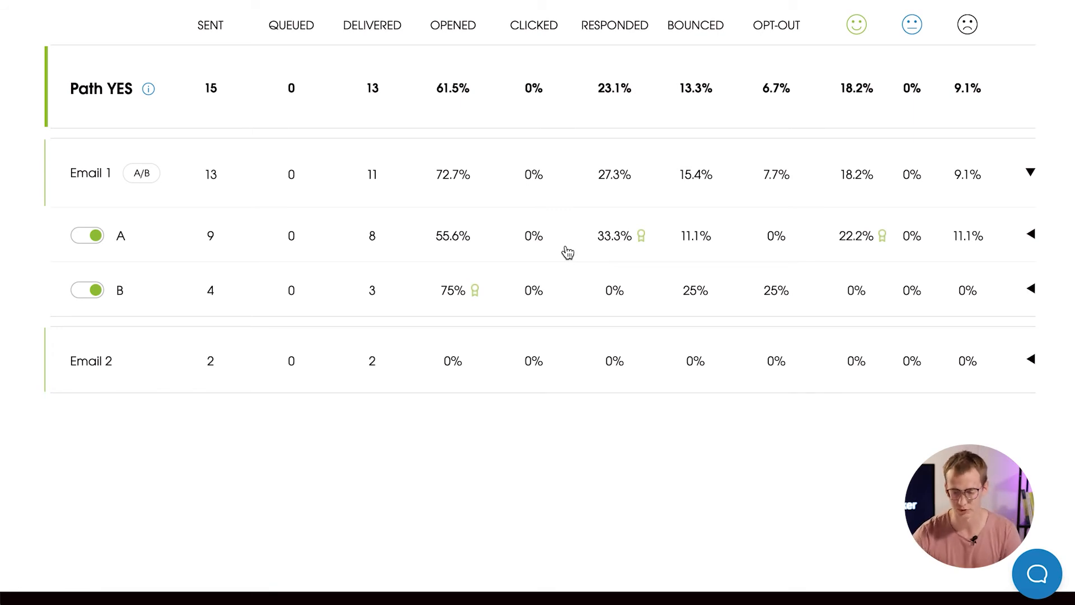
# Collapse Email 1's variant rows and return to the summary: 16 prospects, 72.7% opened.
pyautogui.click(663, 173)
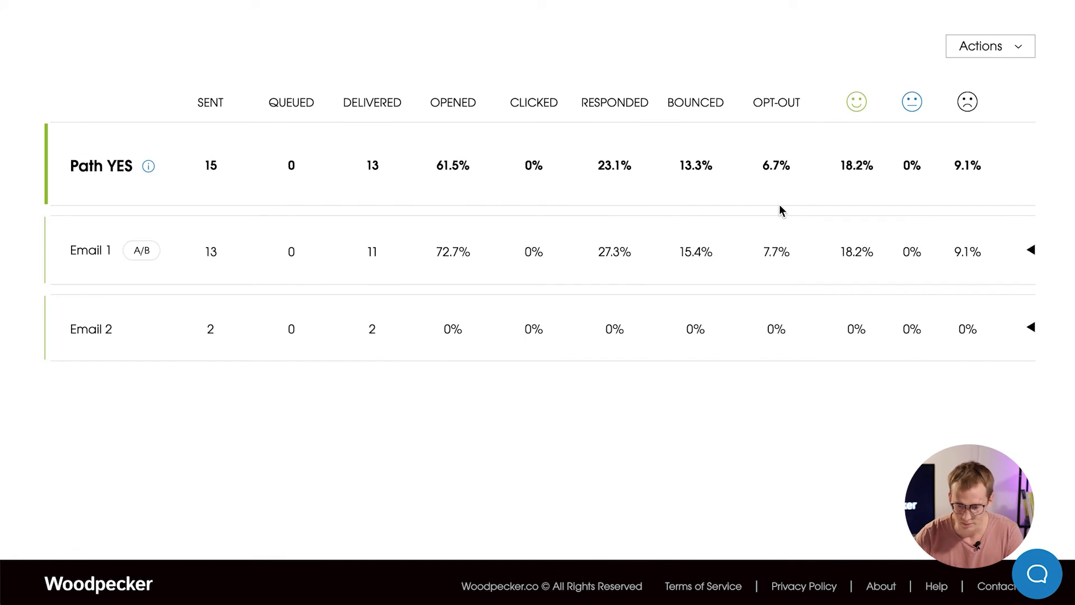
pyautogui.scroll(2, 776, 207)
pyautogui.scroll(10, 773, 209)
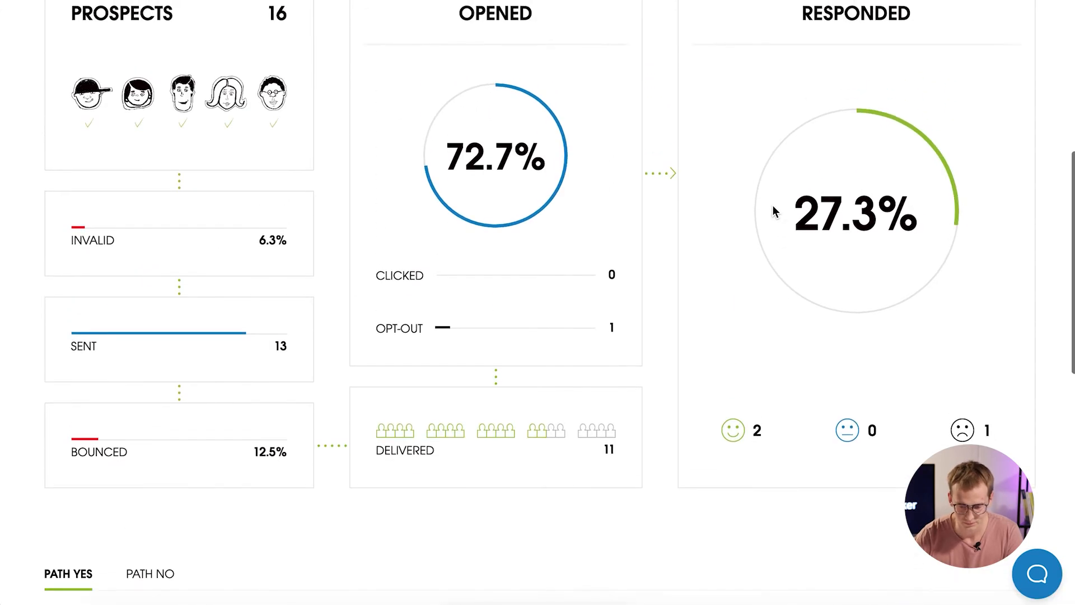
pyautogui.scroll(1, 774, 211)
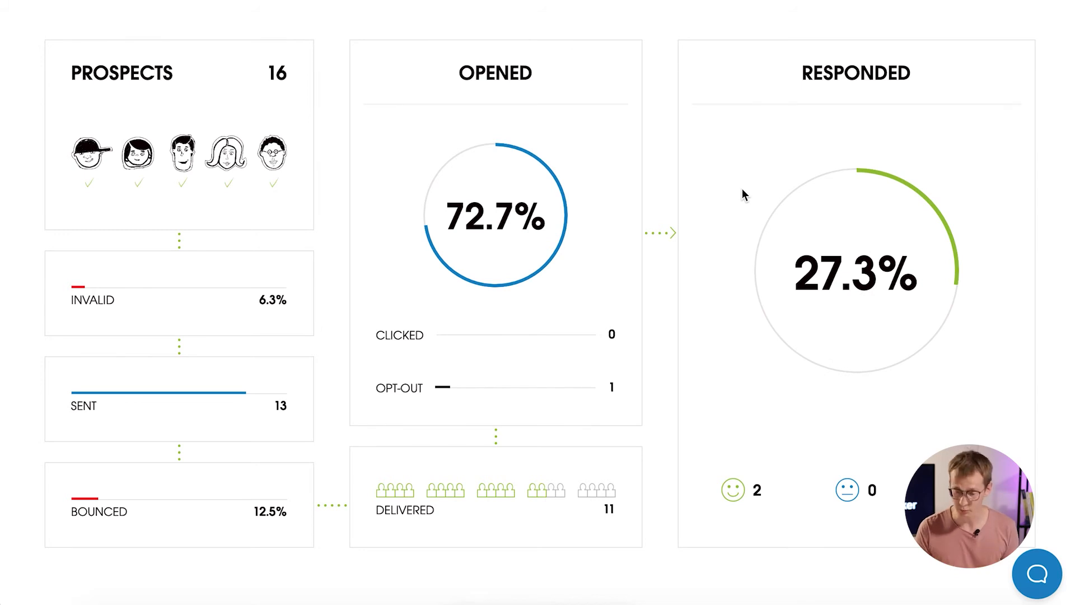
# List the responded prospects and open the first prospect's reply and activity.
pyautogui.moveTo(857, 324)
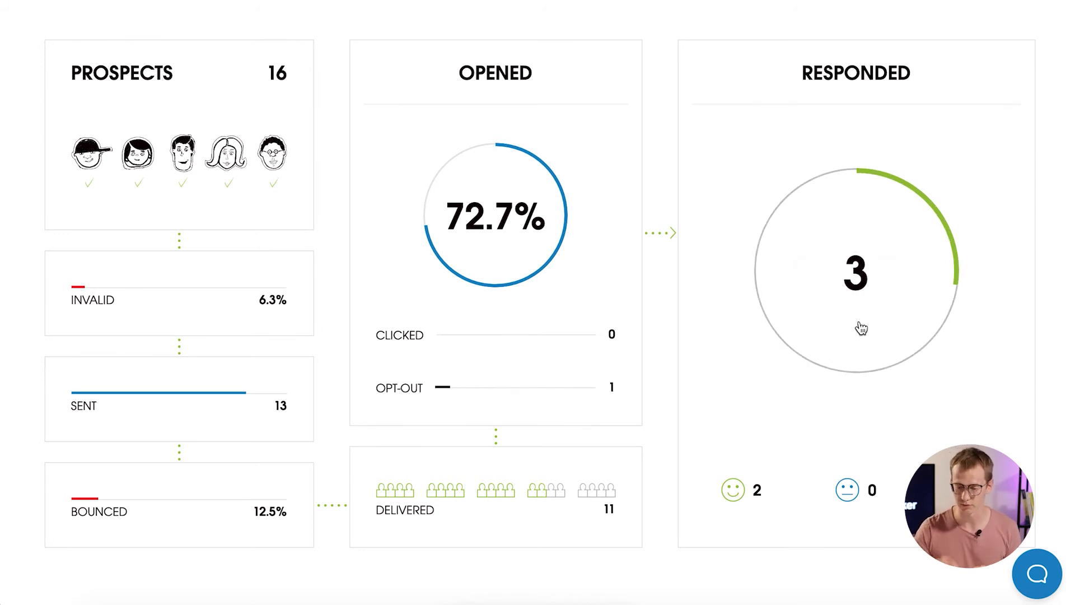
pyautogui.click(860, 328)
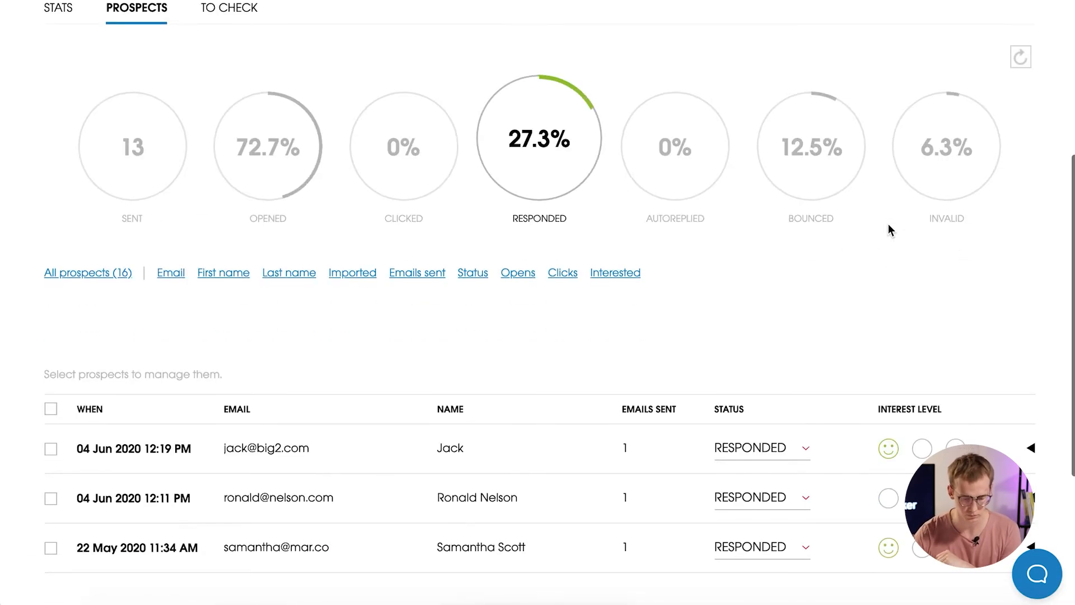
pyautogui.scroll(-2, 756, 276)
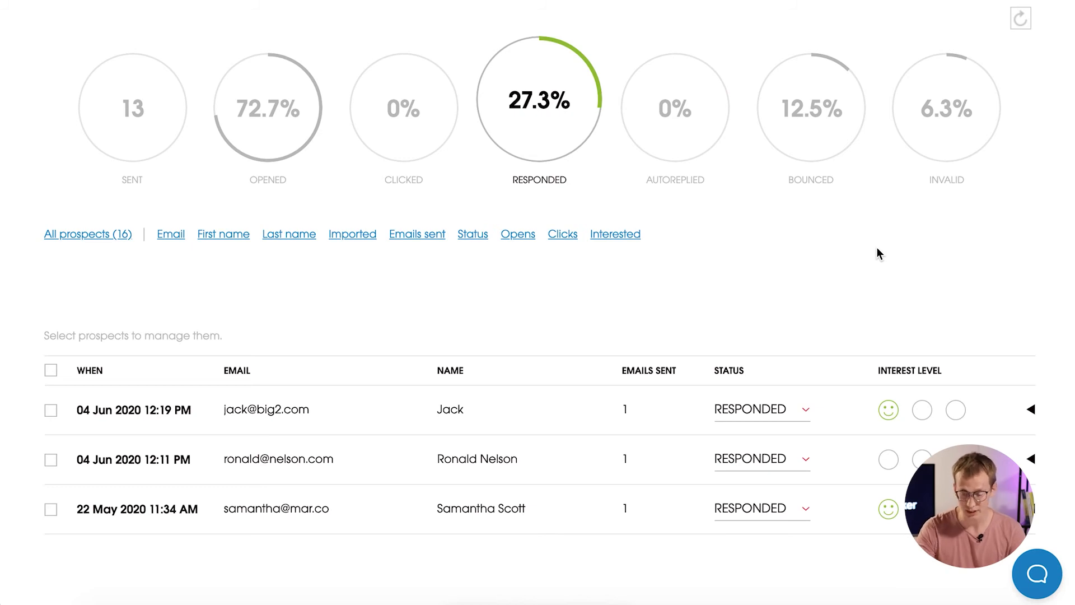
pyautogui.click(859, 426)
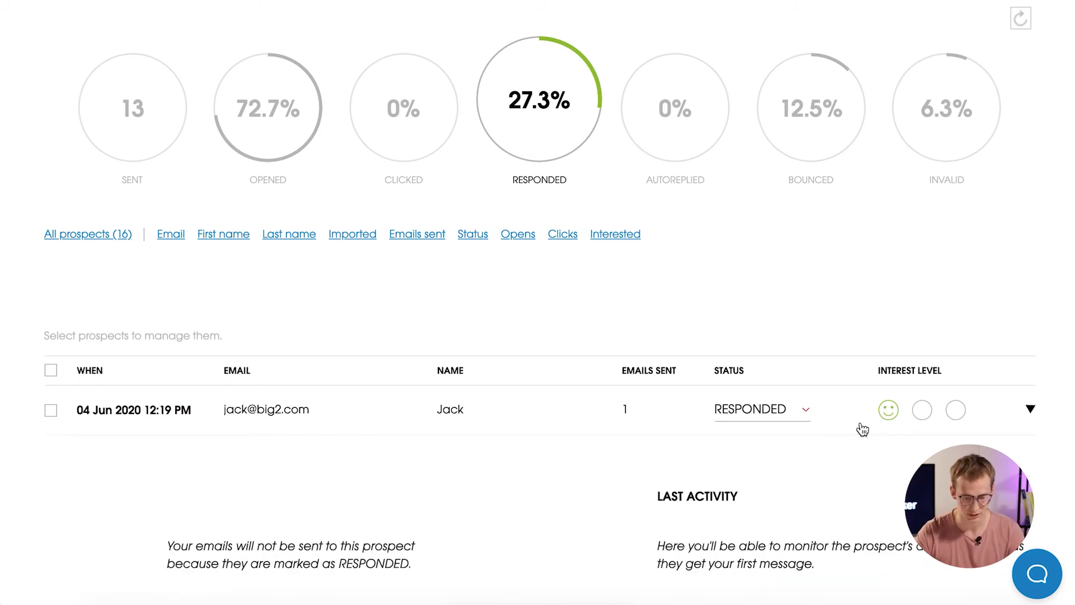
pyautogui.scroll(-5, 811, 354)
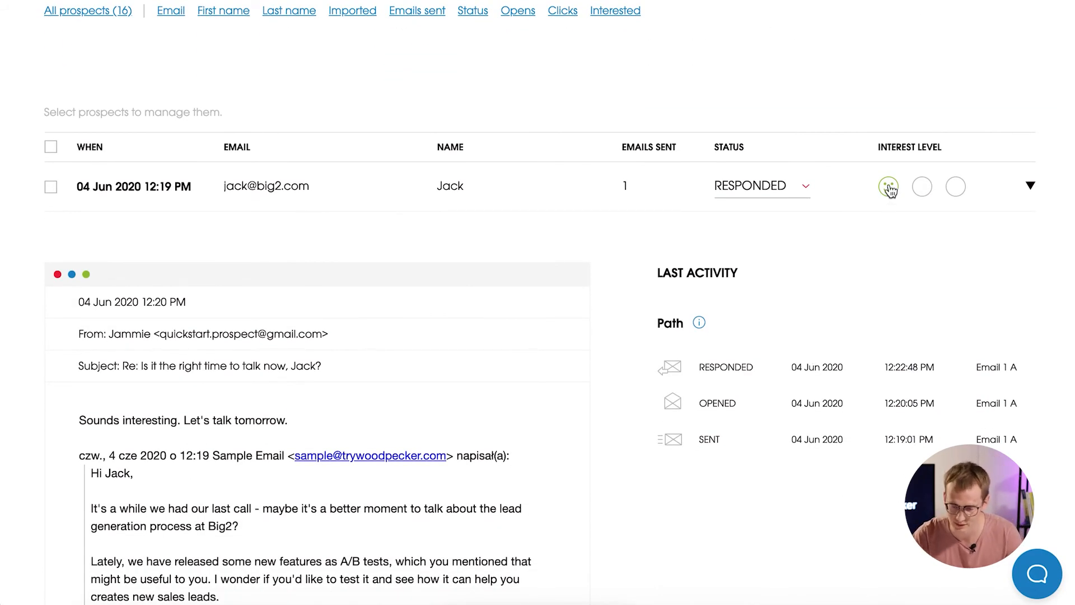
# Switch the prospect's interest to Maybe later and back to Interested, then close its details.
pyautogui.click(922, 186)
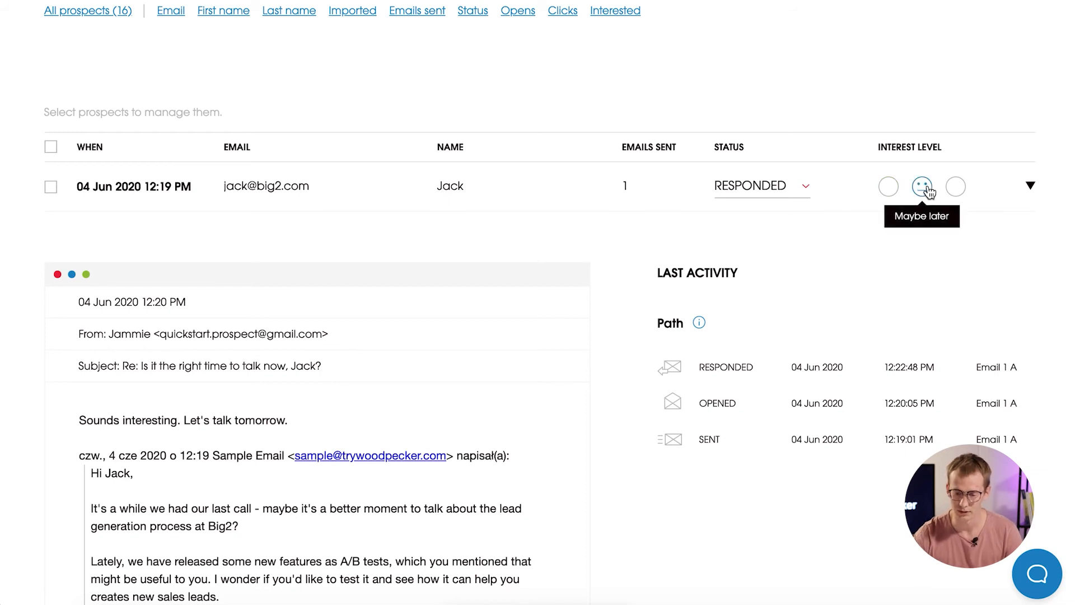
pyautogui.click(888, 187)
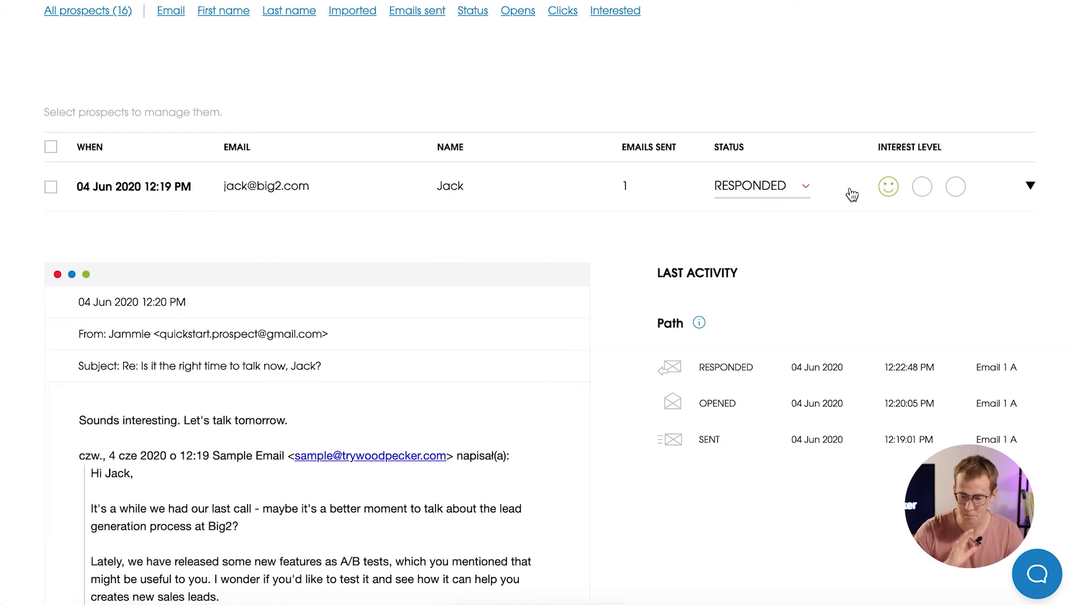
pyautogui.click(851, 194)
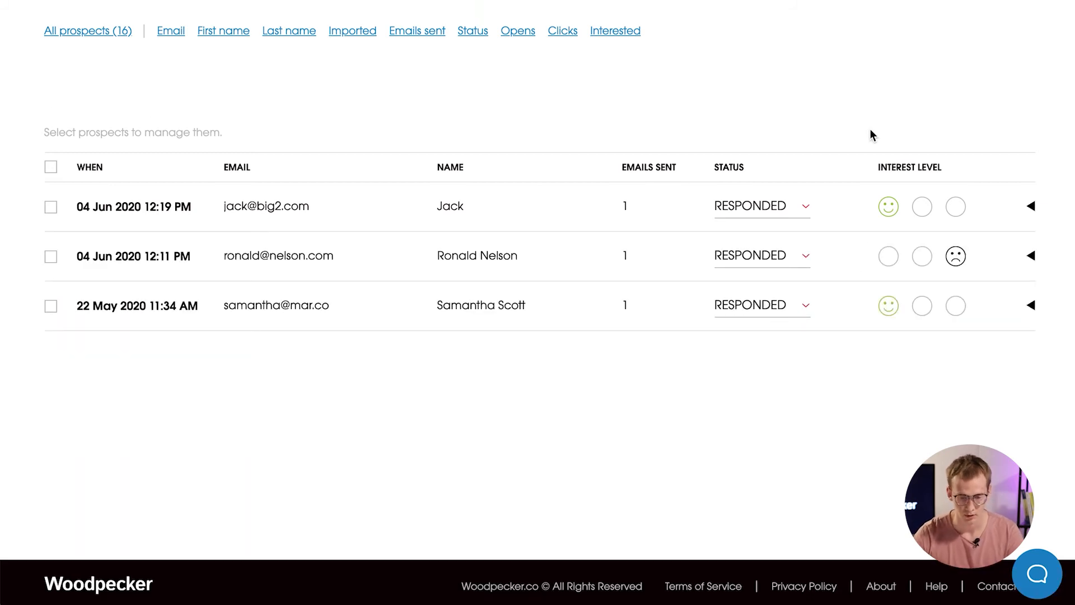
pyautogui.scroll(3, 871, 135)
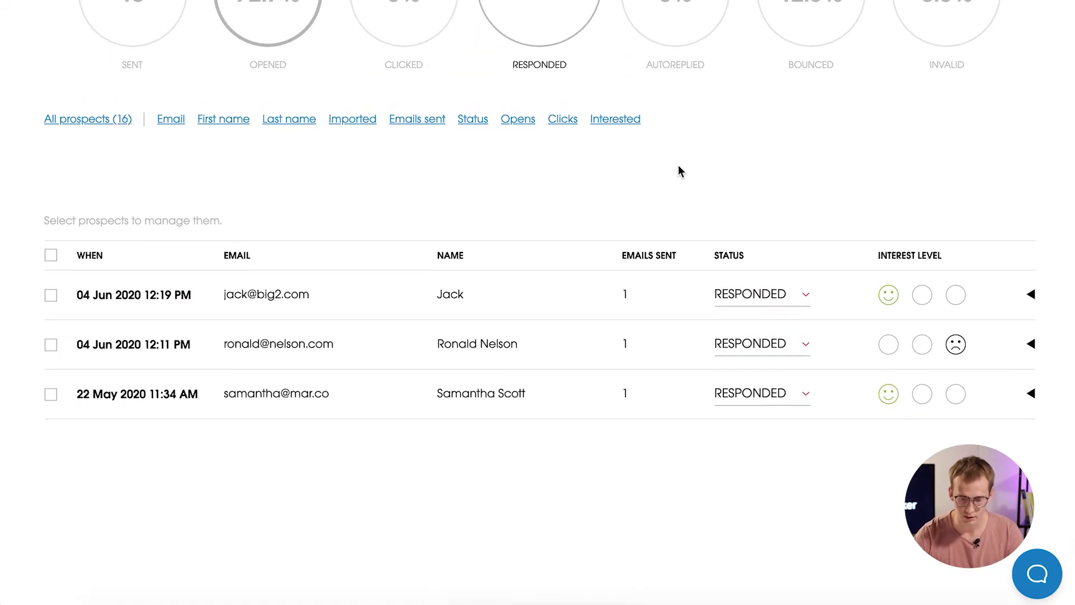
pyautogui.click(630, 124)
# Filter to INTERESTED prospects, select both, view bulk actions unused, then remove the filter.
pyautogui.click(610, 187)
pyautogui.scroll(-1, 58, 274)
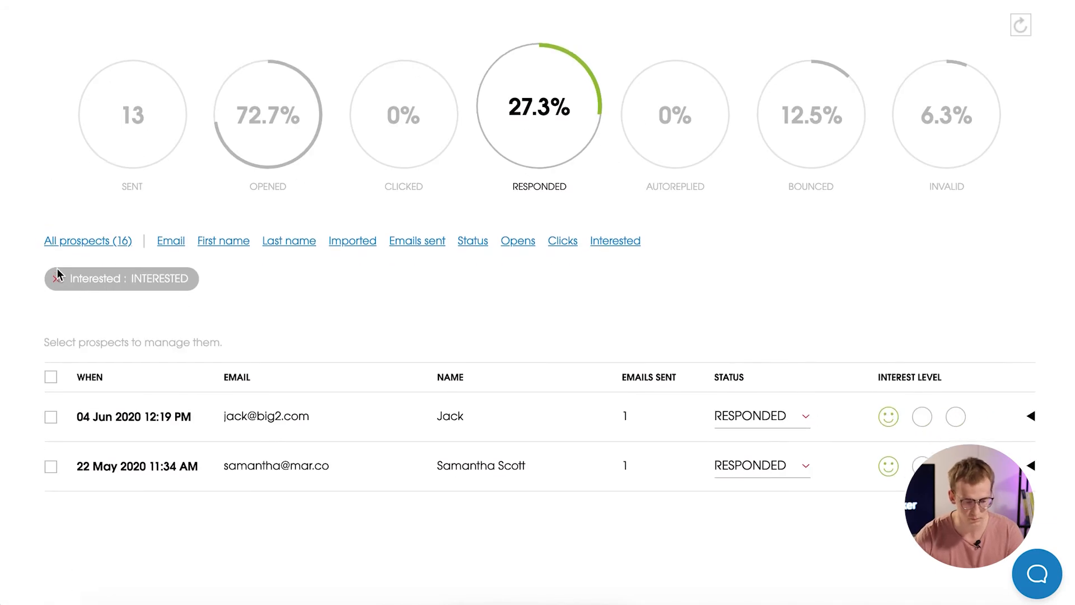
pyautogui.click(51, 372)
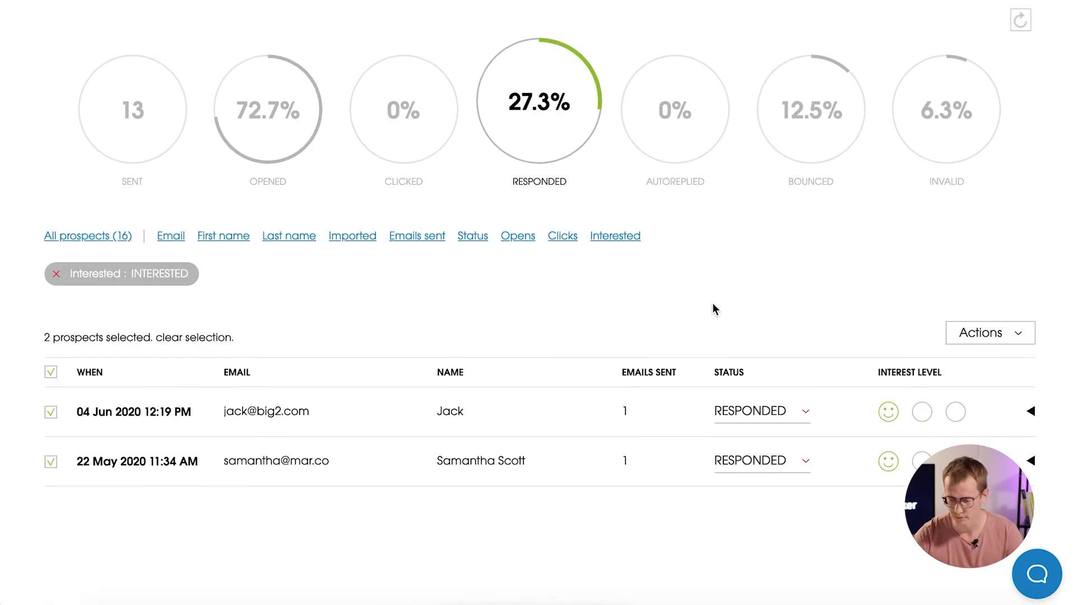
pyautogui.click(1024, 346)
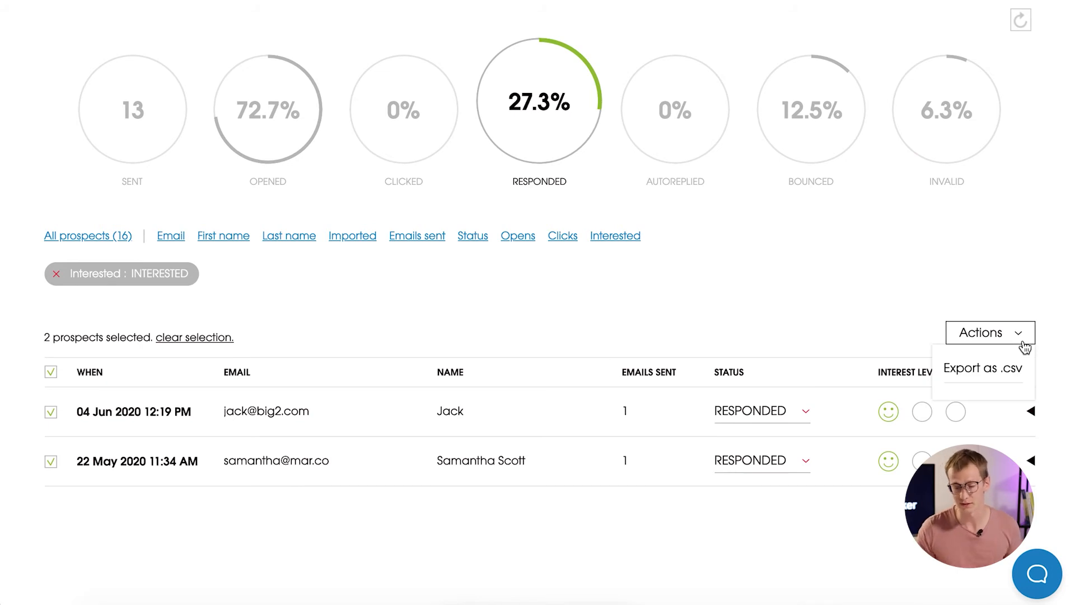
pyautogui.click(738, 252)
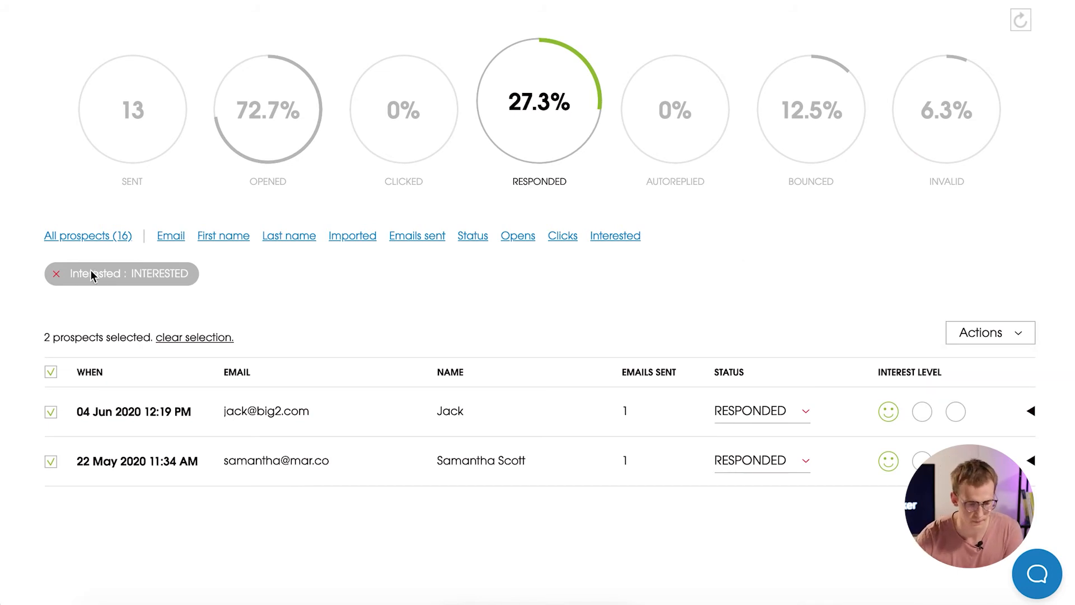
pyautogui.click(56, 274)
pyautogui.scroll(5, 799, 185)
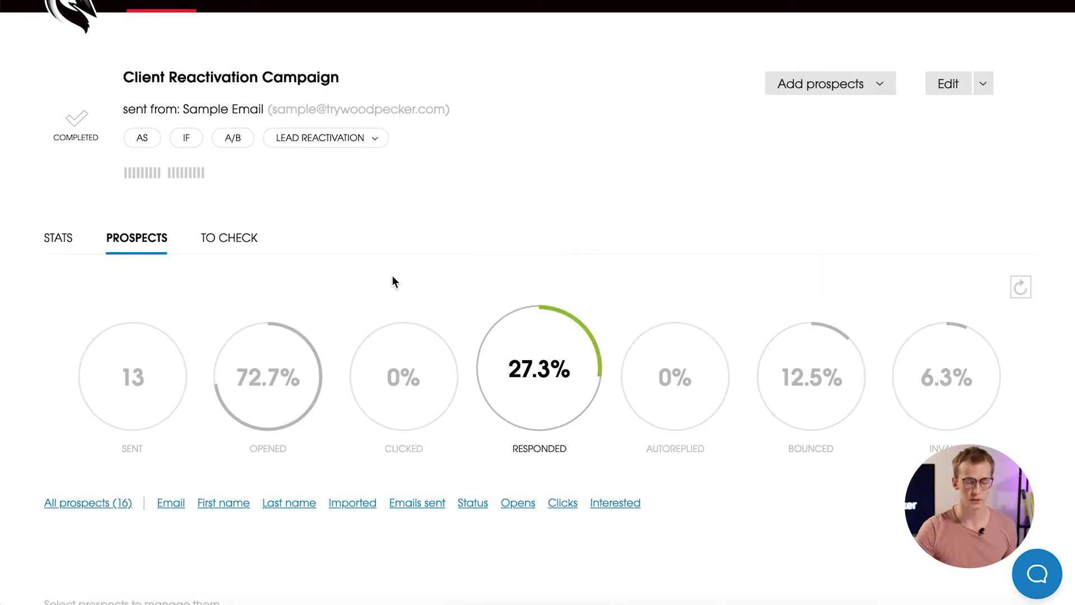
# Show the three manually paused prospects under To Check, leaving their status unchanged.
pyautogui.click(248, 244)
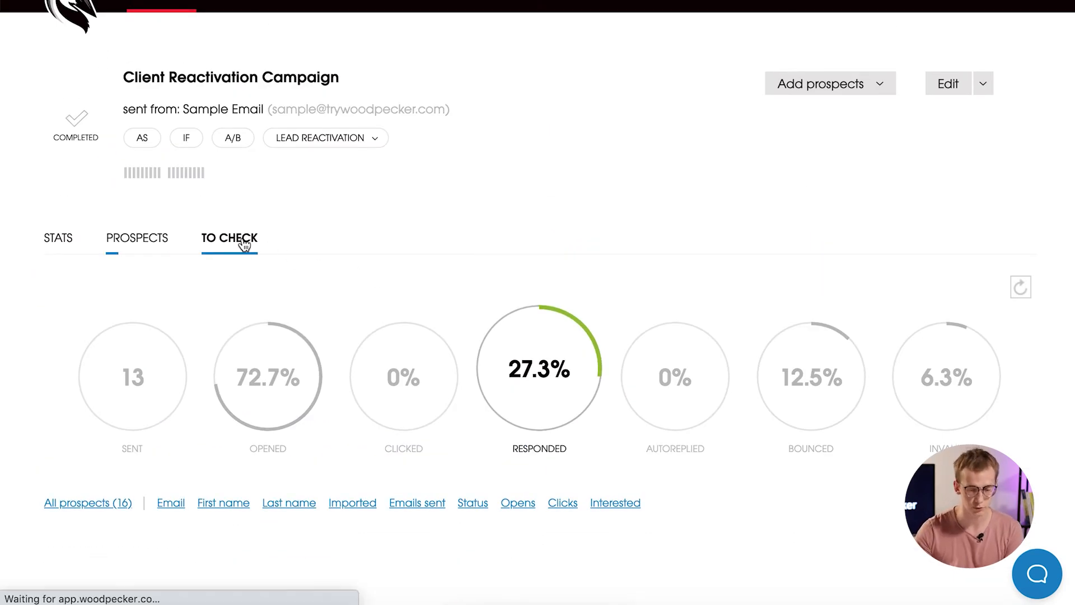
pyautogui.scroll(-5, 828, 408)
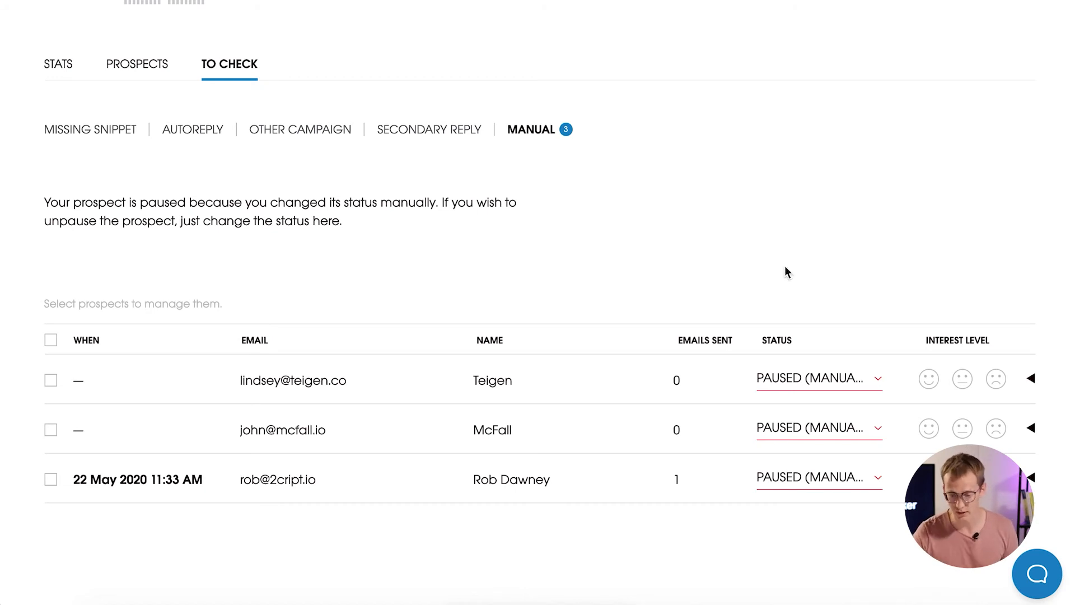
pyautogui.click(872, 385)
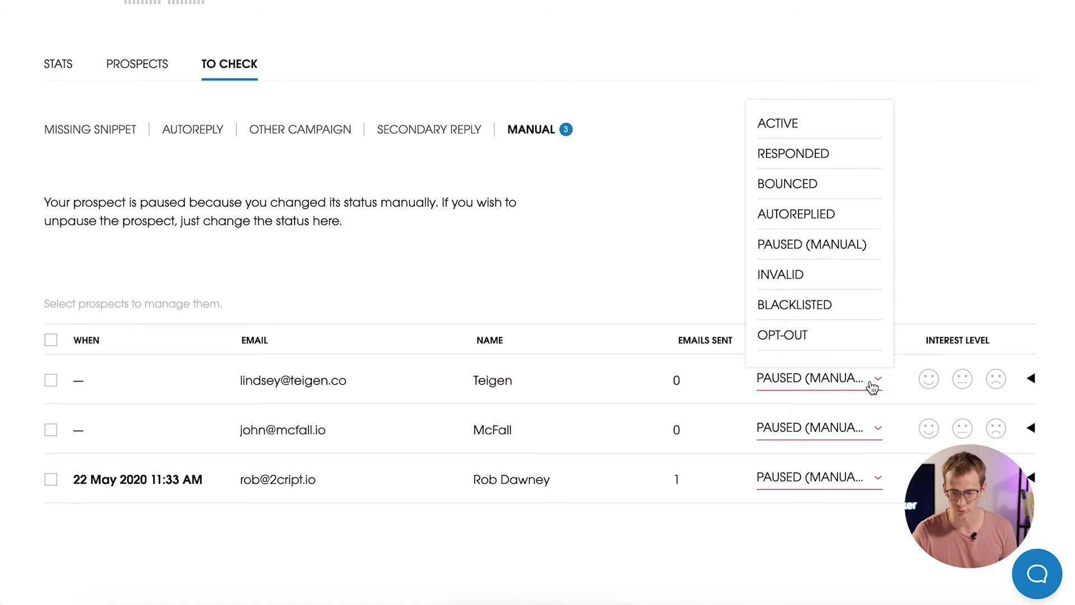
pyautogui.click(956, 189)
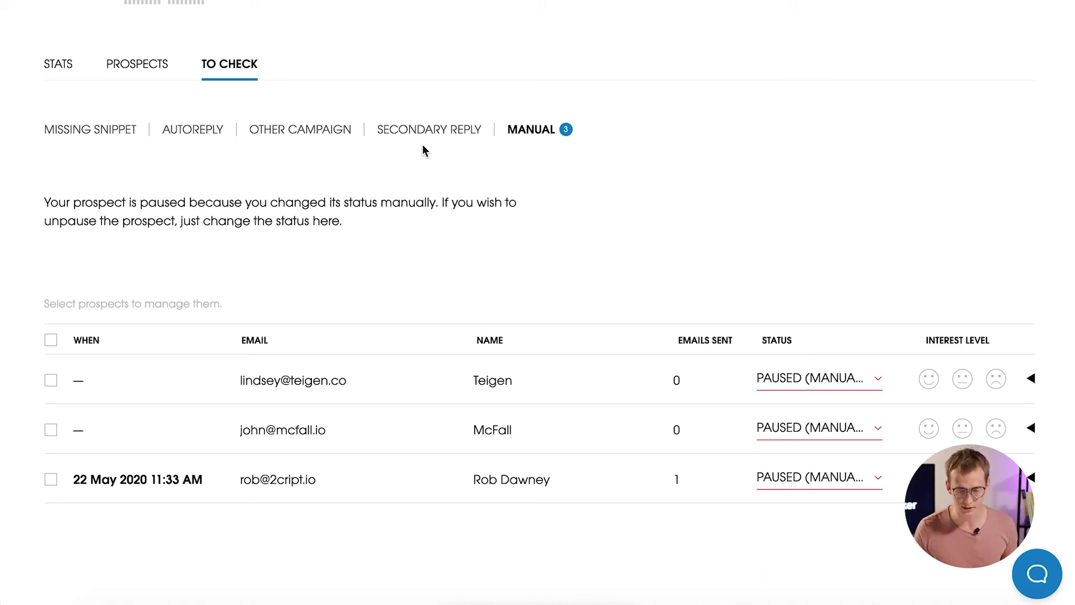
# Review the Secondary Reply list, then the empty Autoreply list under To Check.
pyautogui.click(421, 135)
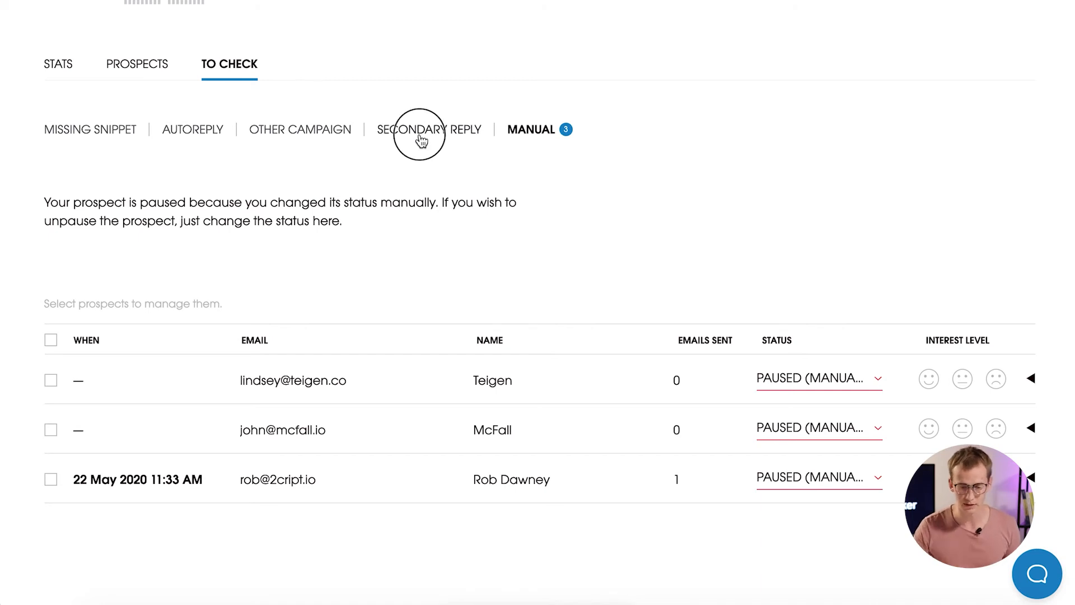
pyautogui.scroll(-3, 773, 385)
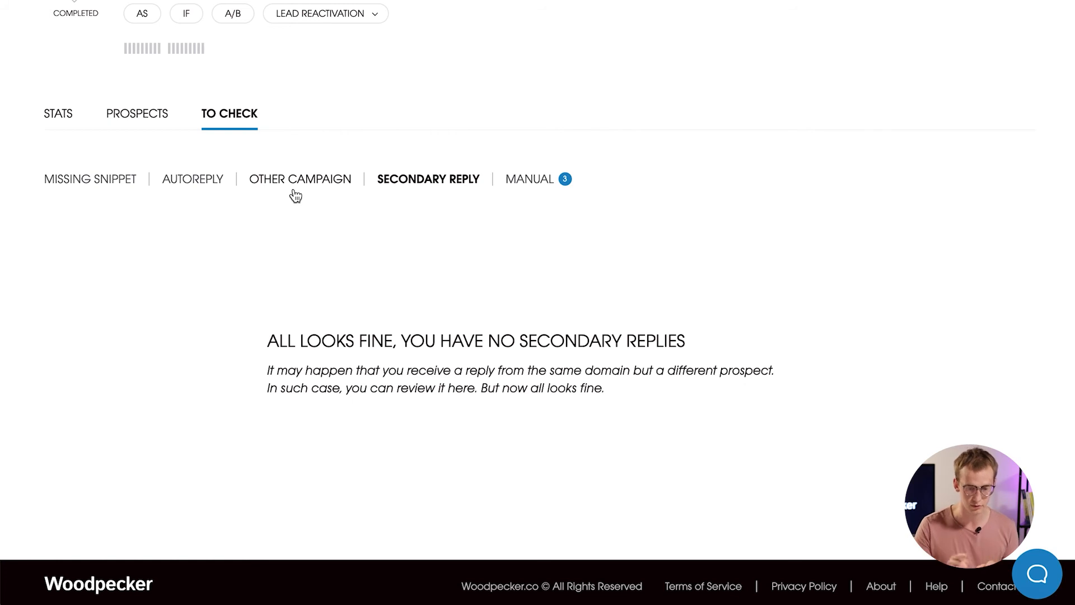
pyautogui.click(196, 190)
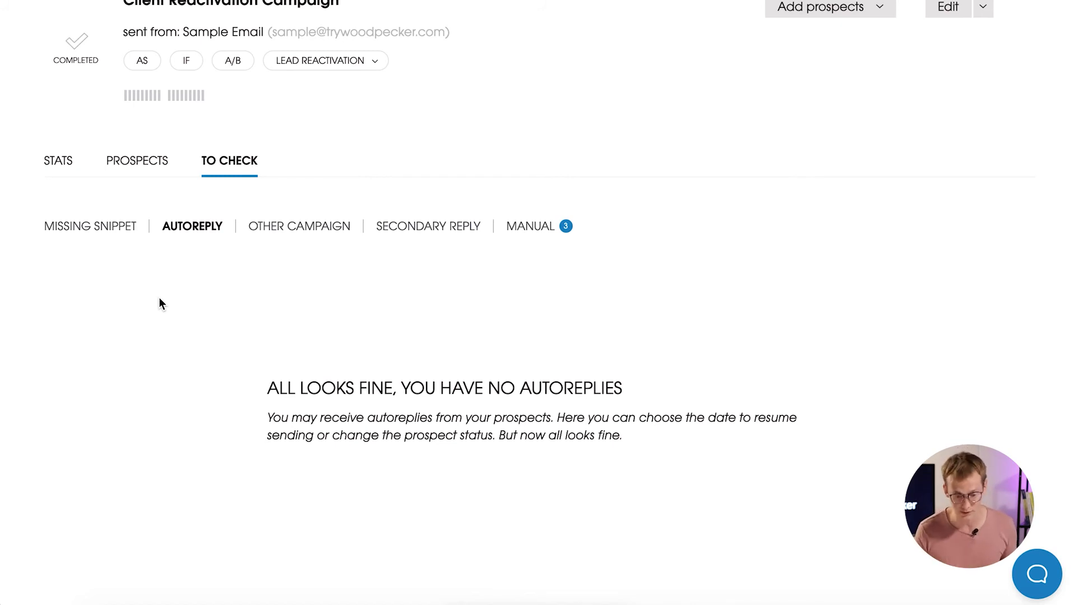
# Check the Missing Snippet list, then go to the account-wide Prospects page.
pyautogui.click(79, 228)
pyautogui.scroll(-3, 621, 328)
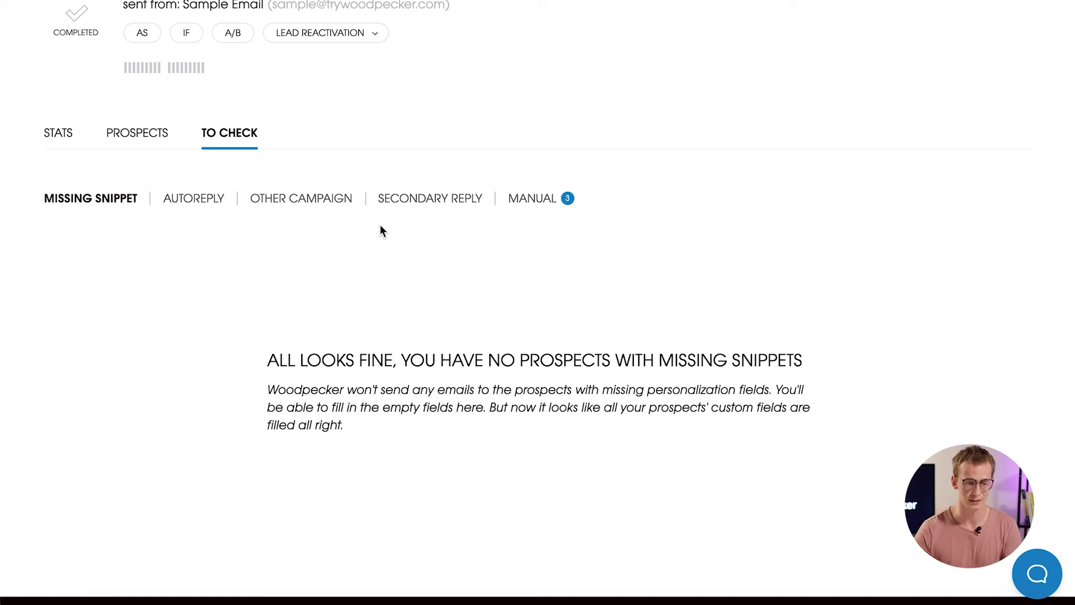
pyautogui.scroll(1, 113, 192)
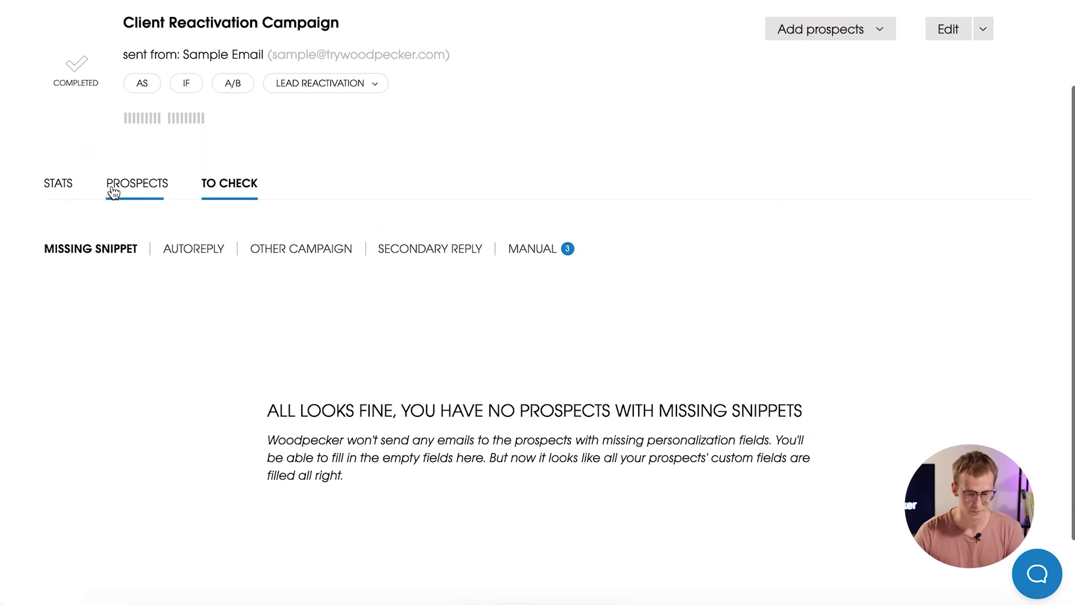
pyautogui.scroll(2, 502, 127)
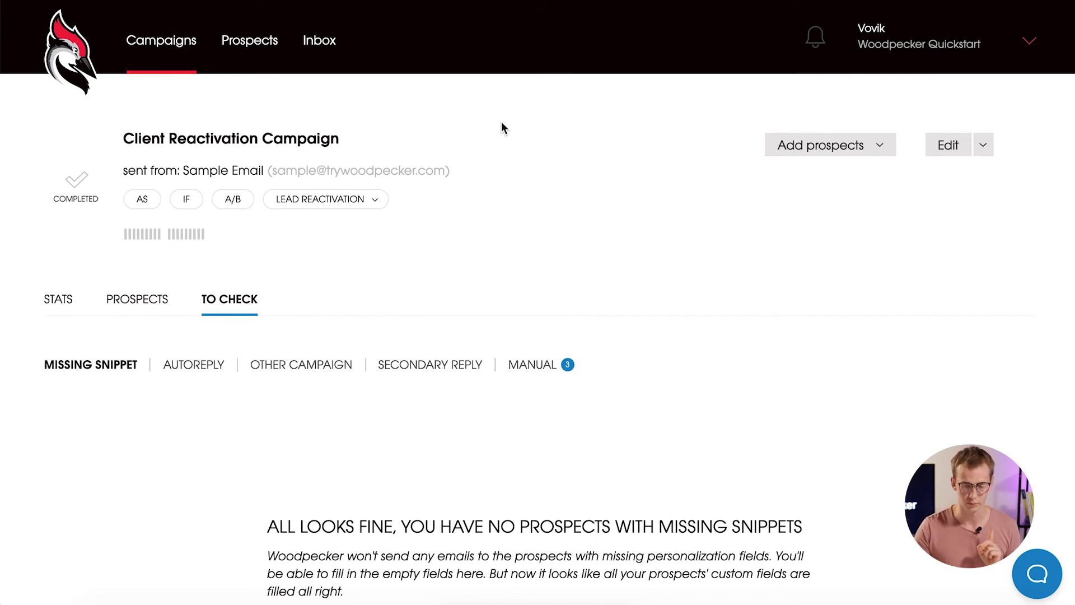
pyautogui.click(259, 45)
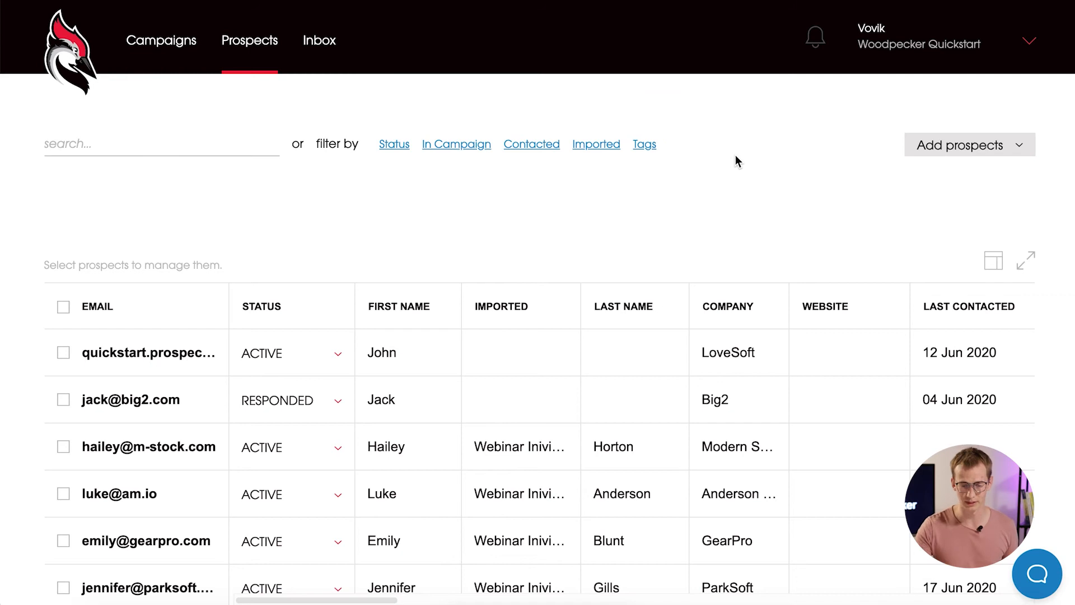
# Filter prospects to the Webinar Inivitations.csv import, glancing at the Tags filter without choosing.
pyautogui.scroll(-4, 735, 155)
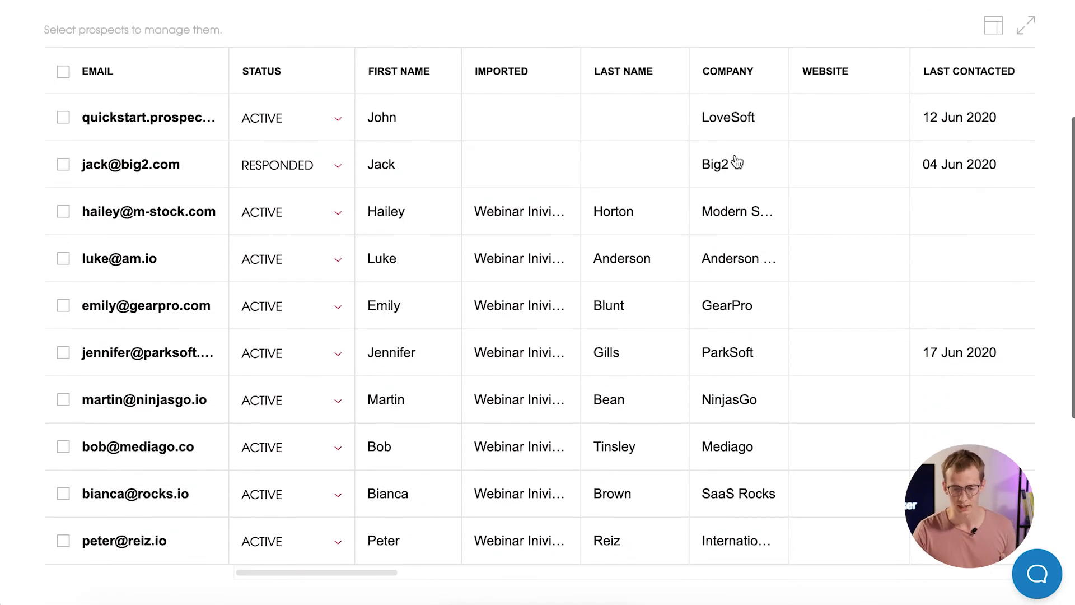
pyautogui.scroll(3, 734, 154)
pyautogui.click(595, 102)
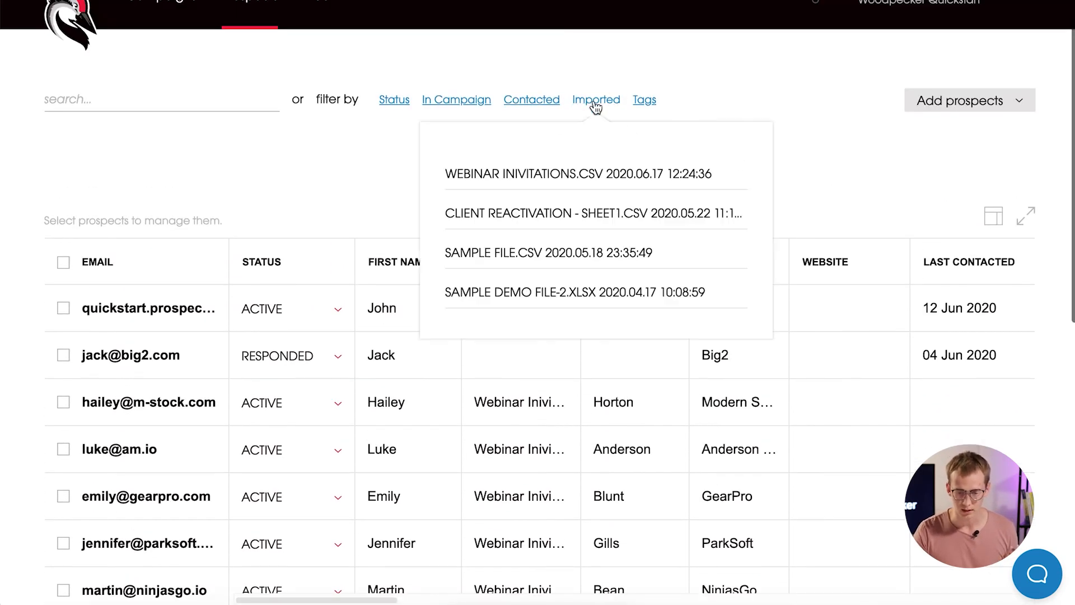
pyautogui.click(610, 174)
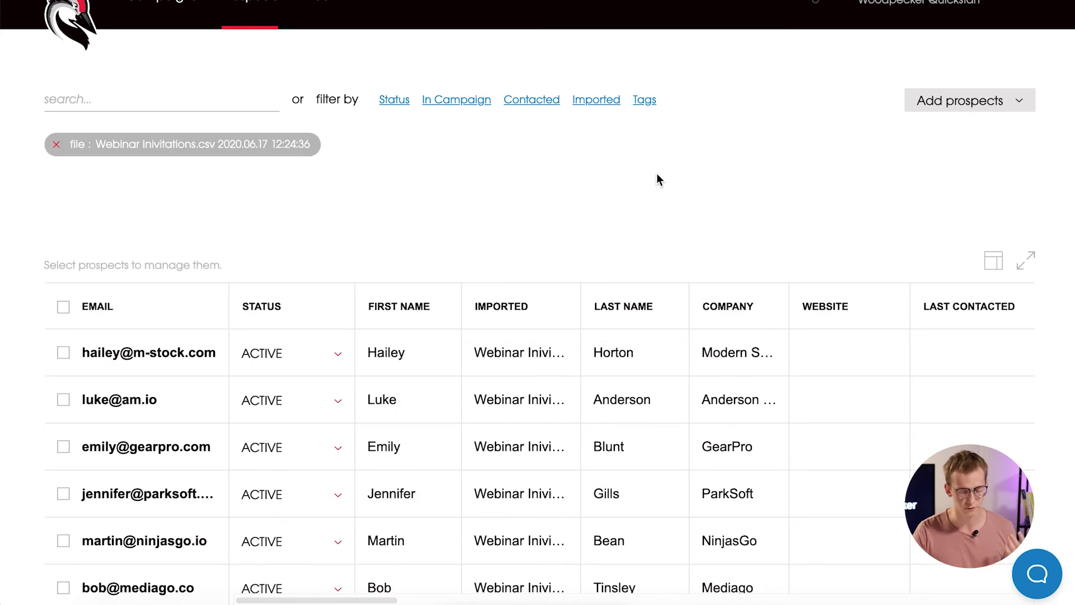
pyautogui.scroll(-2, 659, 179)
pyautogui.scroll(3, 659, 180)
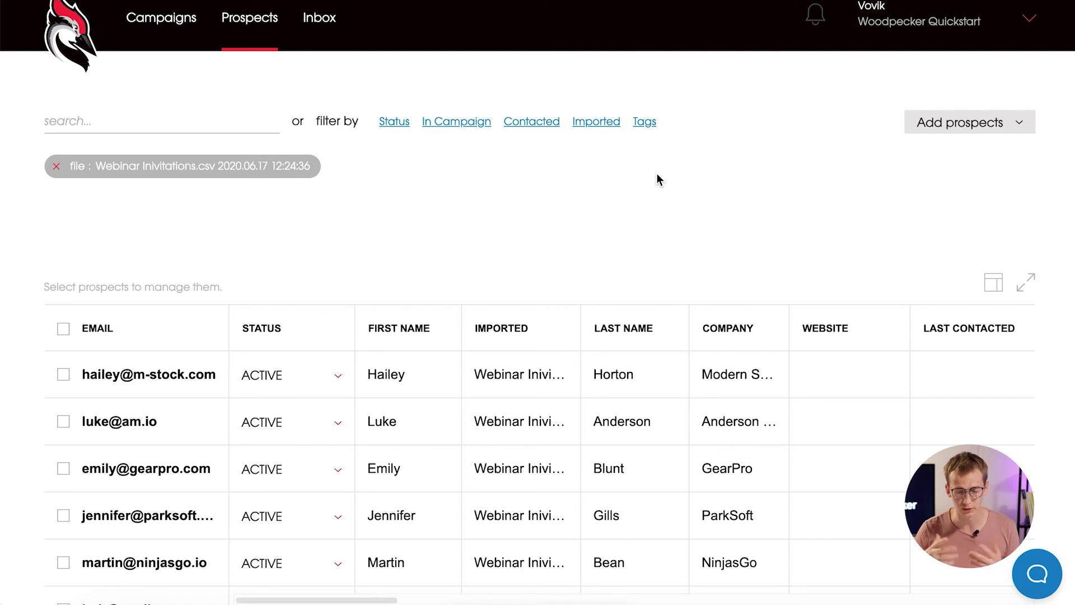
pyautogui.click(651, 123)
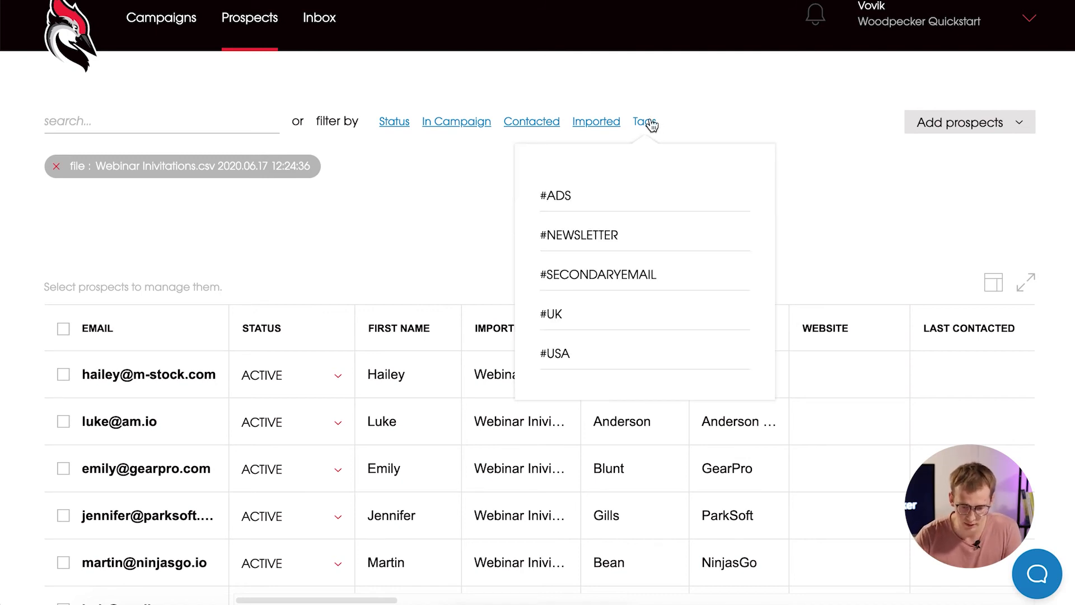
pyautogui.click(720, 120)
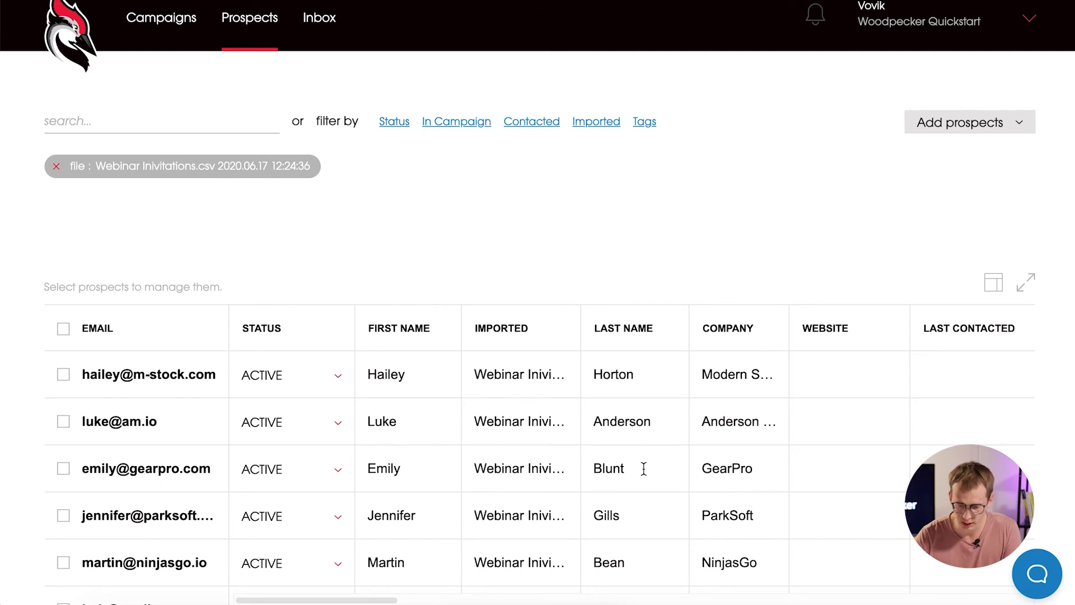
pyautogui.hscroll(10, 644, 468)
# Tag the first webinar-import prospect with '#CEO #FINTECH'.
pyautogui.click(387, 380)
pyautogui.scroll(-1, 392, 378)
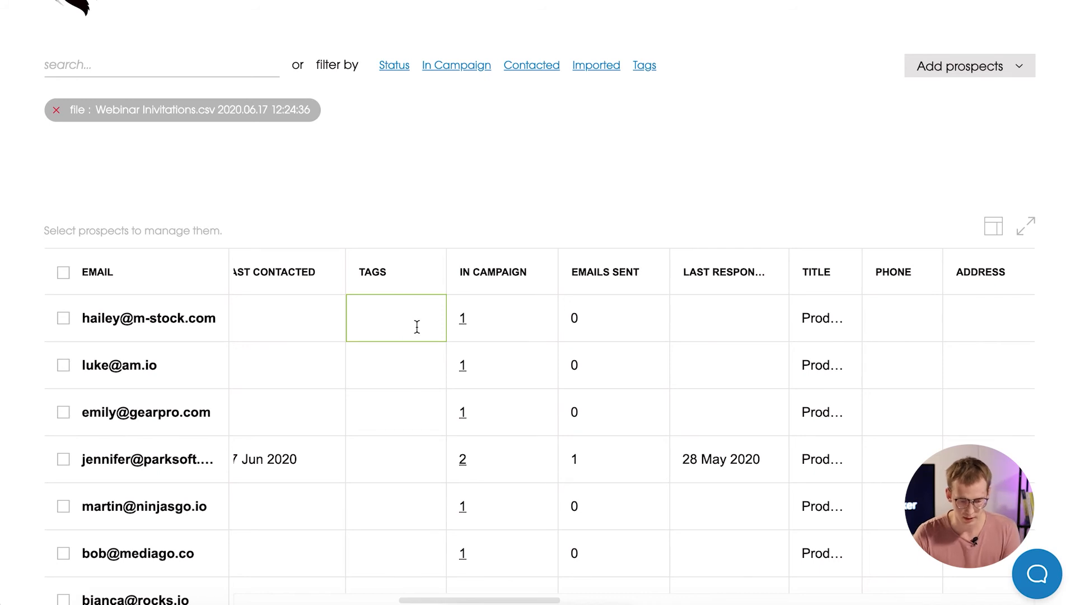
pyautogui.write('#CEO')
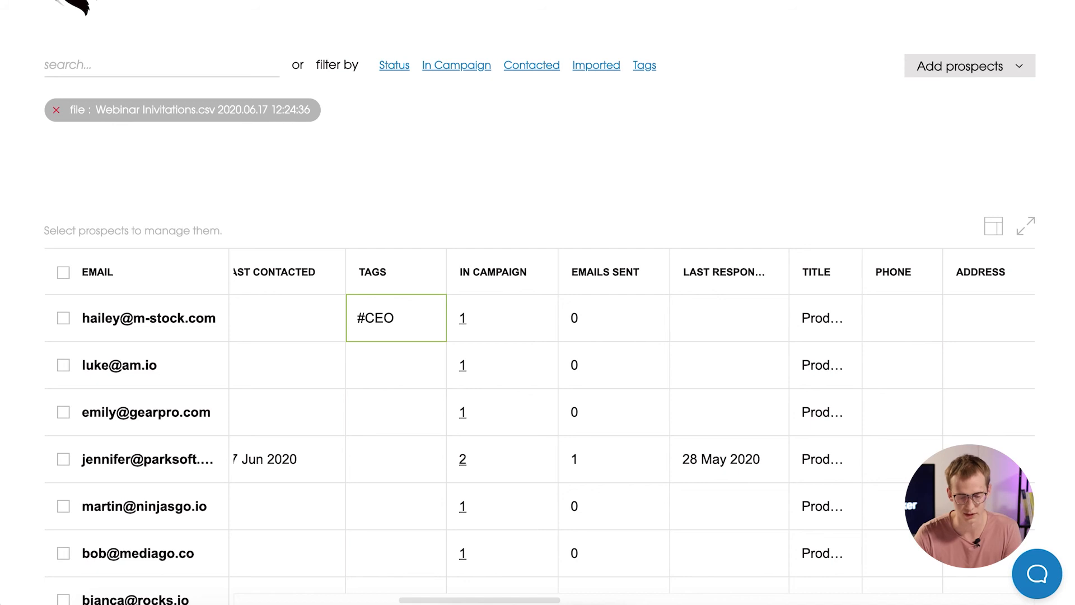
pyautogui.write(' #')
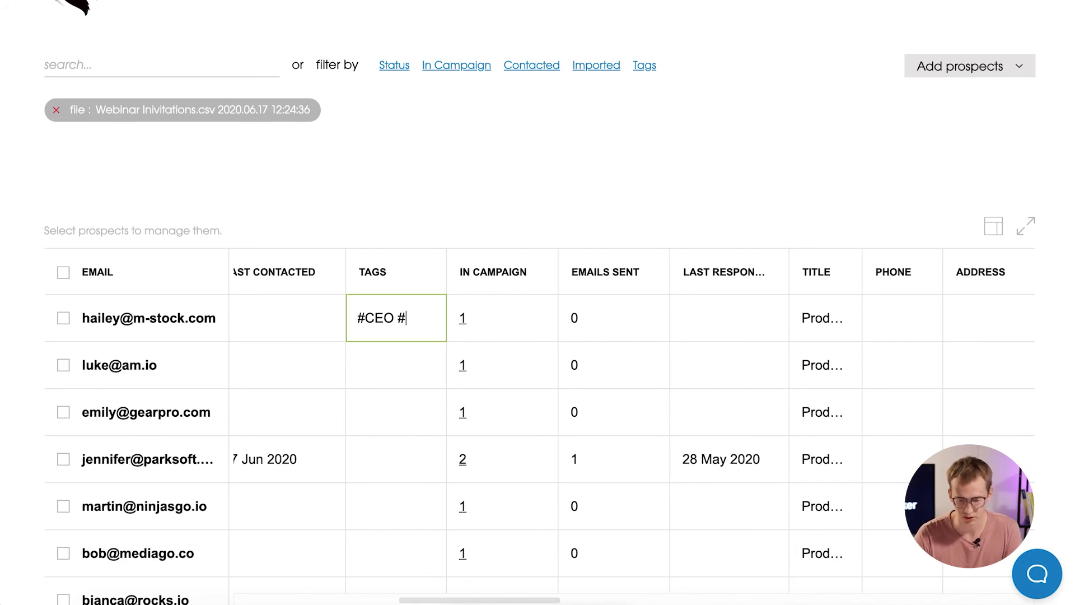
pyautogui.write('FIN')
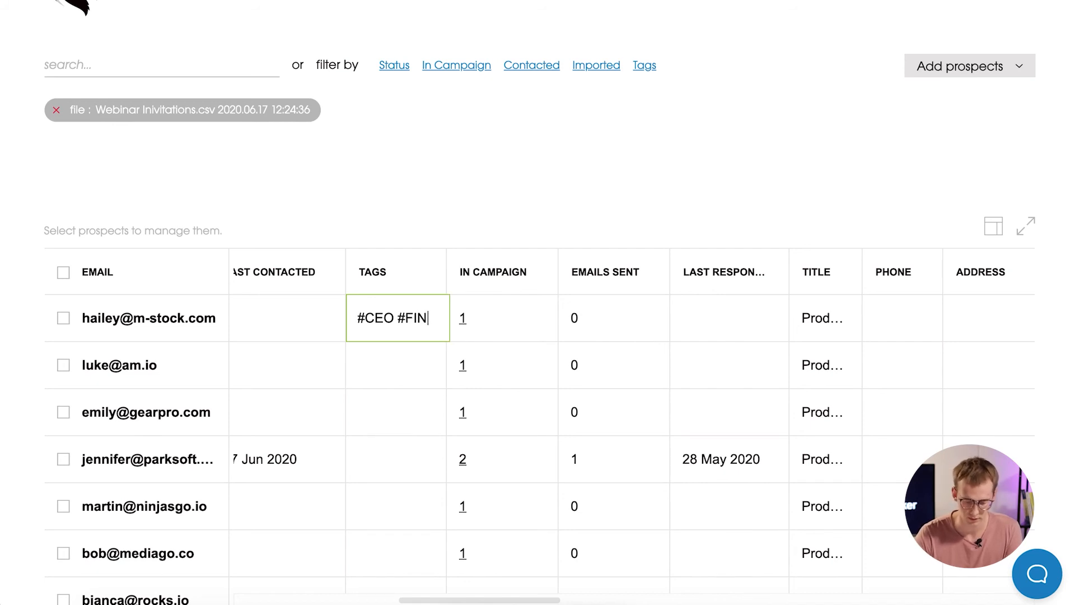
pyautogui.write('TECH')
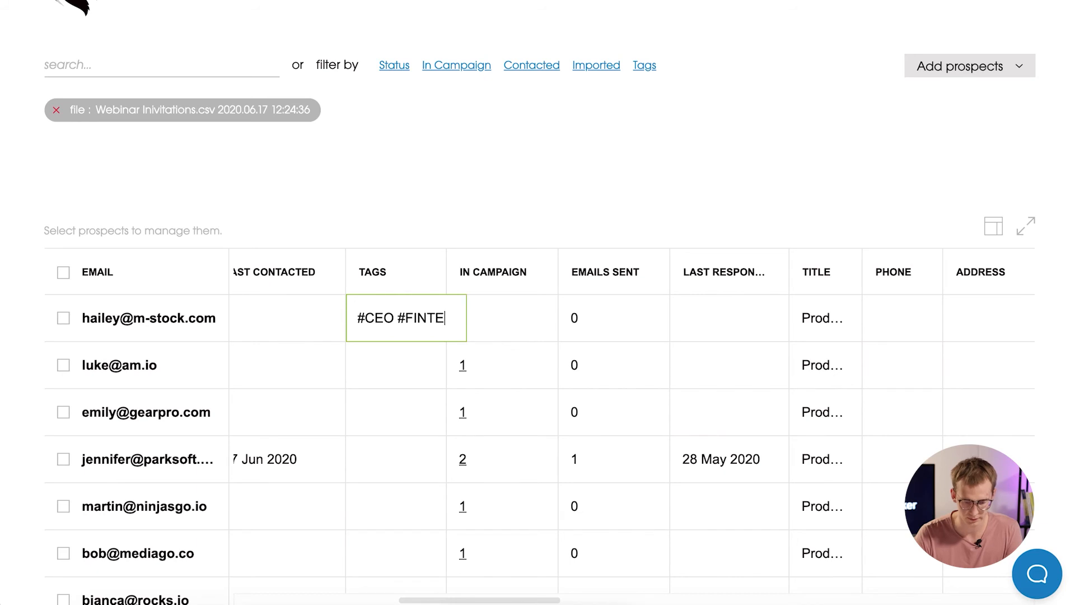
pyautogui.press('Return')
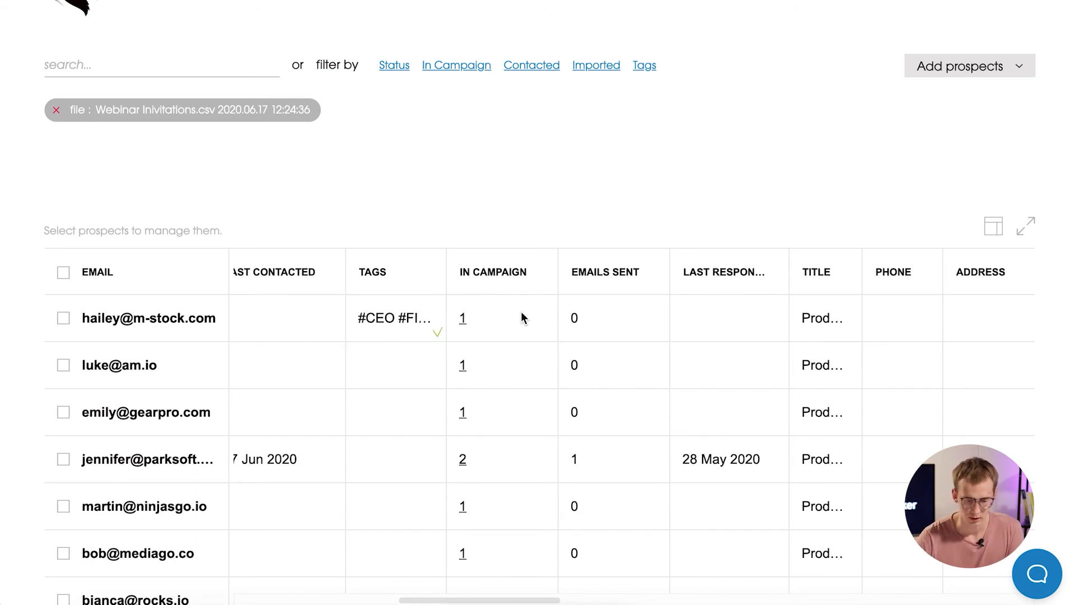
# Replace the import-file filter with tag filters #CEO and #FINTECH, leaving one prospect.
pyautogui.click(57, 112)
pyautogui.click(644, 66)
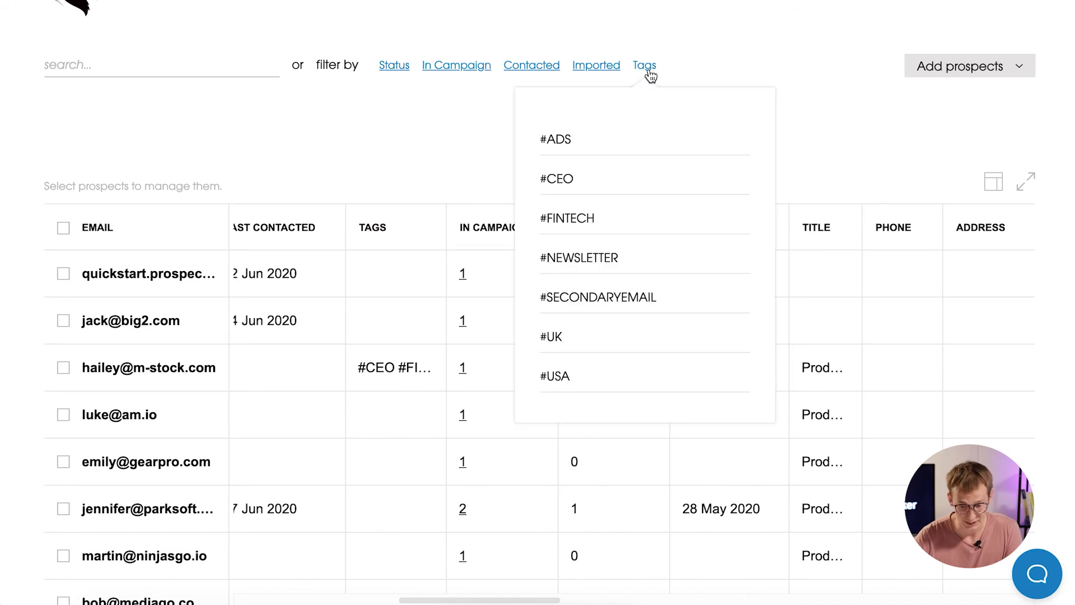
pyautogui.click(584, 189)
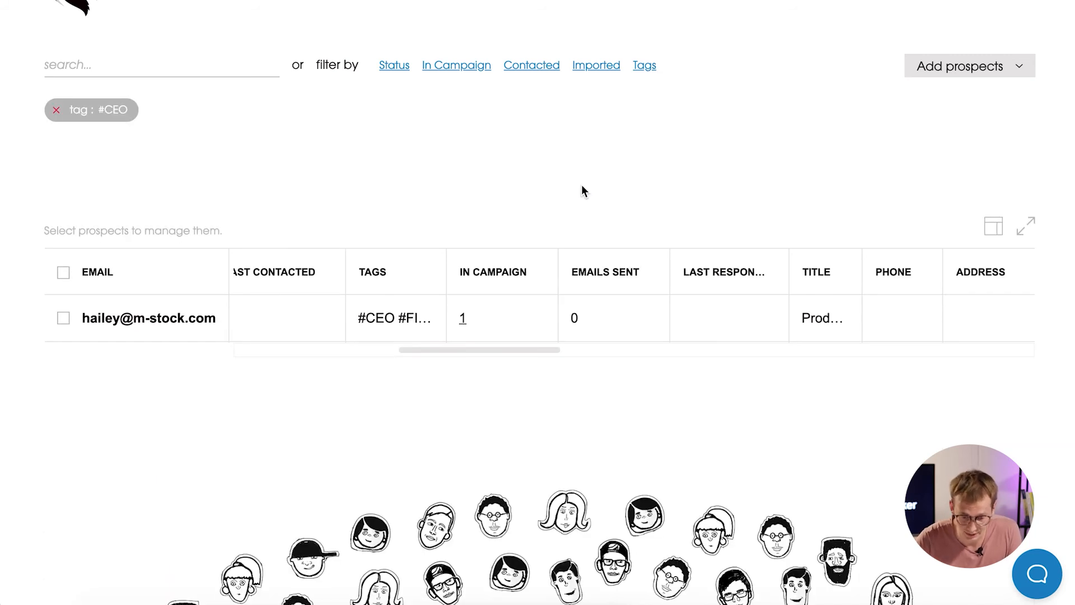
pyautogui.click(647, 67)
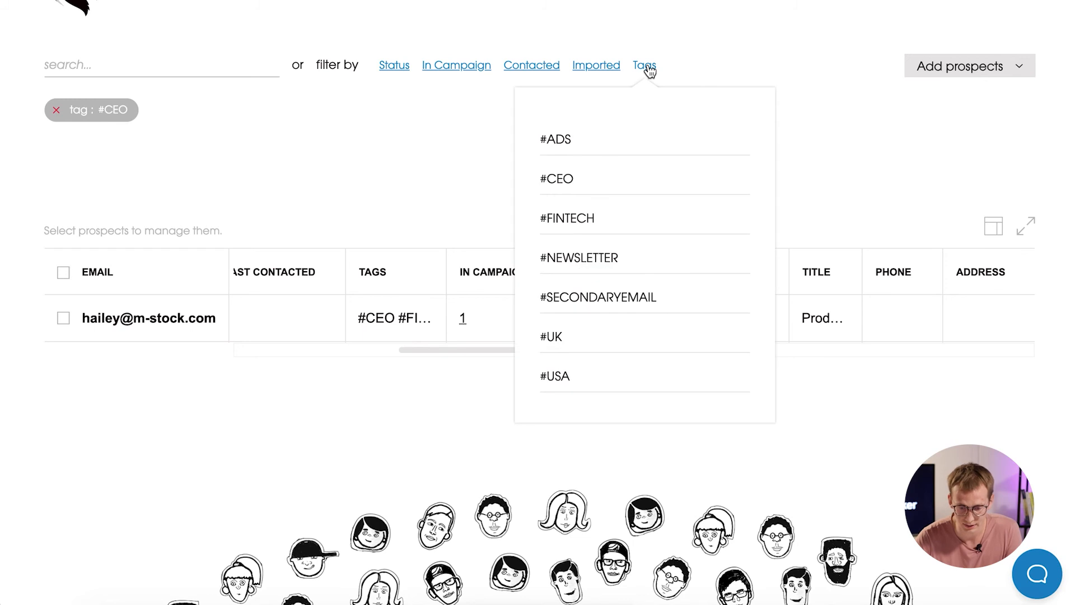
pyautogui.click(580, 221)
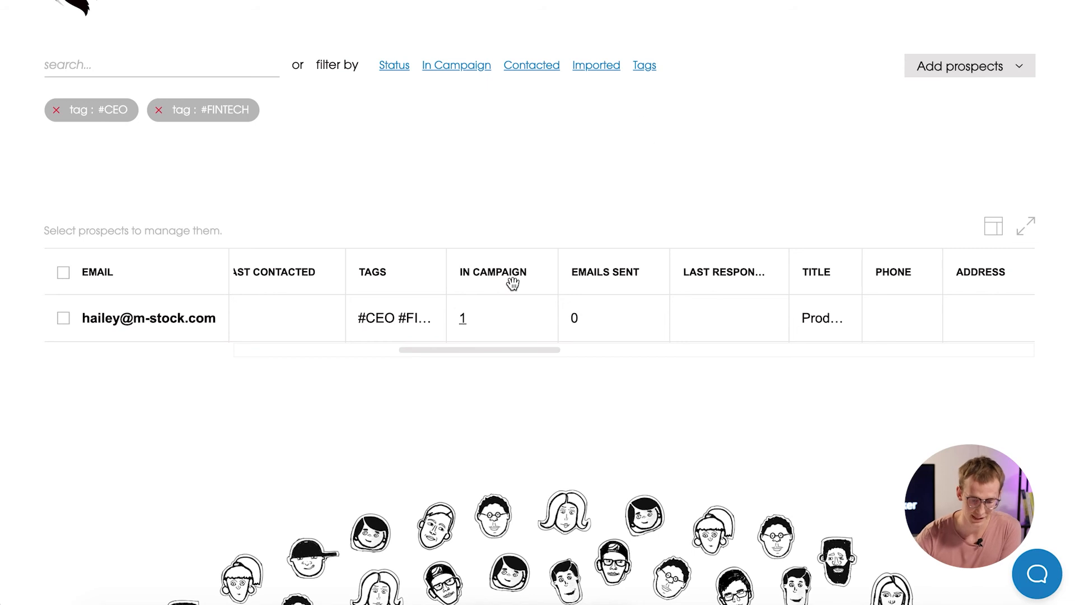
pyautogui.moveTo(476, 350); pyautogui.dragTo(235, 358)
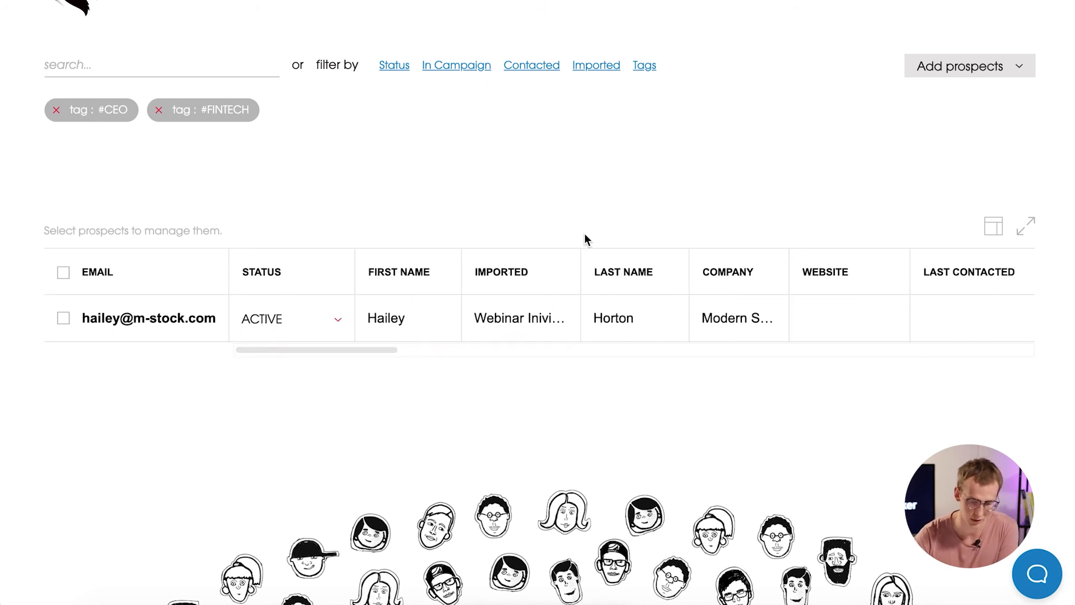
pyautogui.scroll(2, 596, 240)
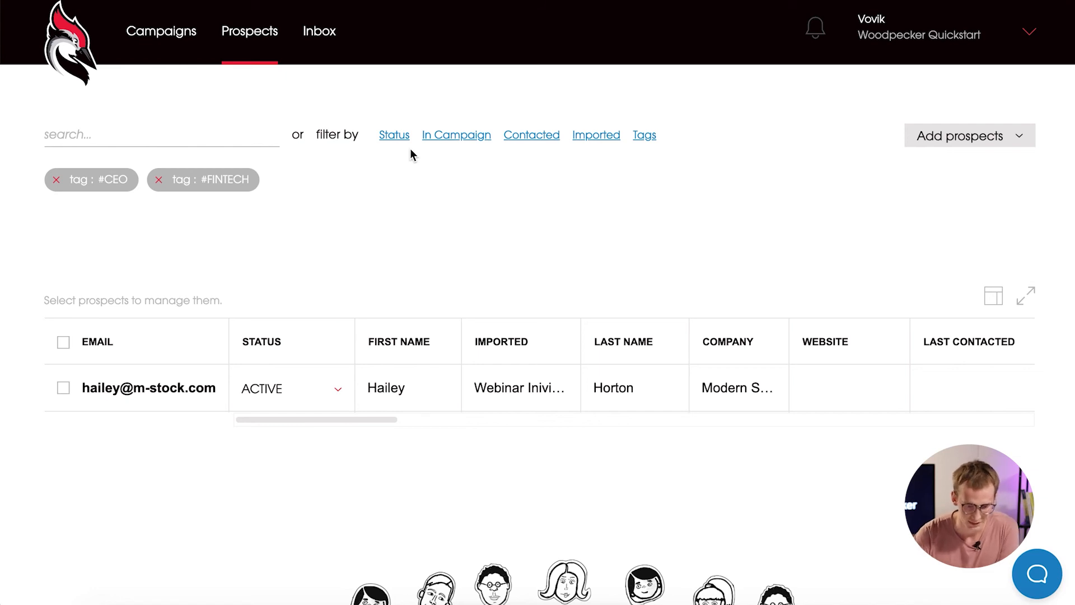
# Open the Inbox's Responded folder showing the prospect's Client Reactivation Campaign reply.
pyautogui.click(327, 40)
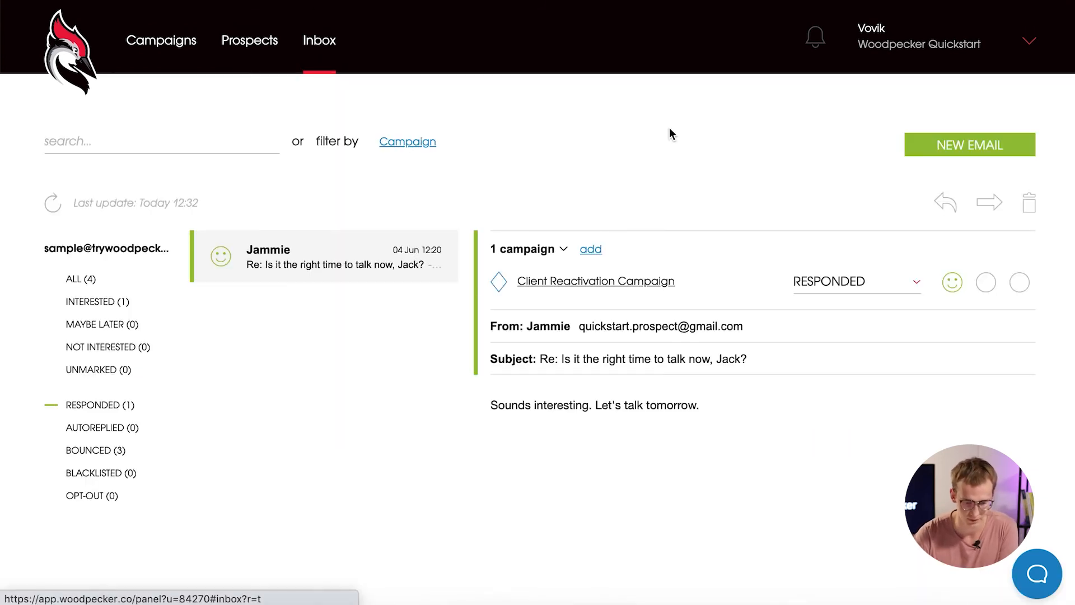
pyautogui.scroll(-1, 752, 160)
pyautogui.scroll(1, 752, 160)
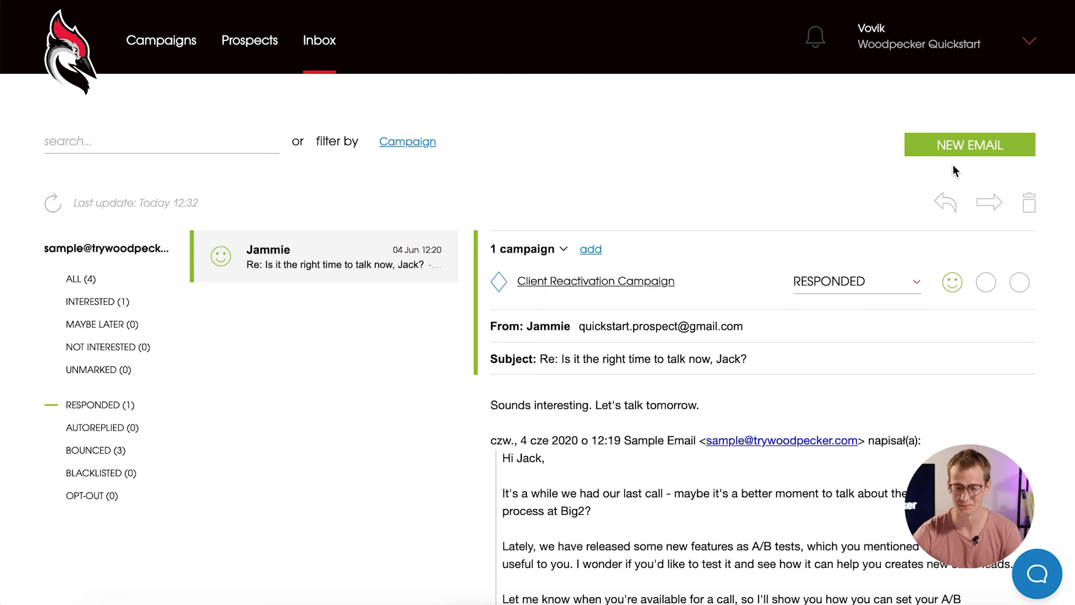
# Open account Settings and review Reports: summary emails off, daily, weekly and monthly CSV reports.
pyautogui.moveTo(960, 37)
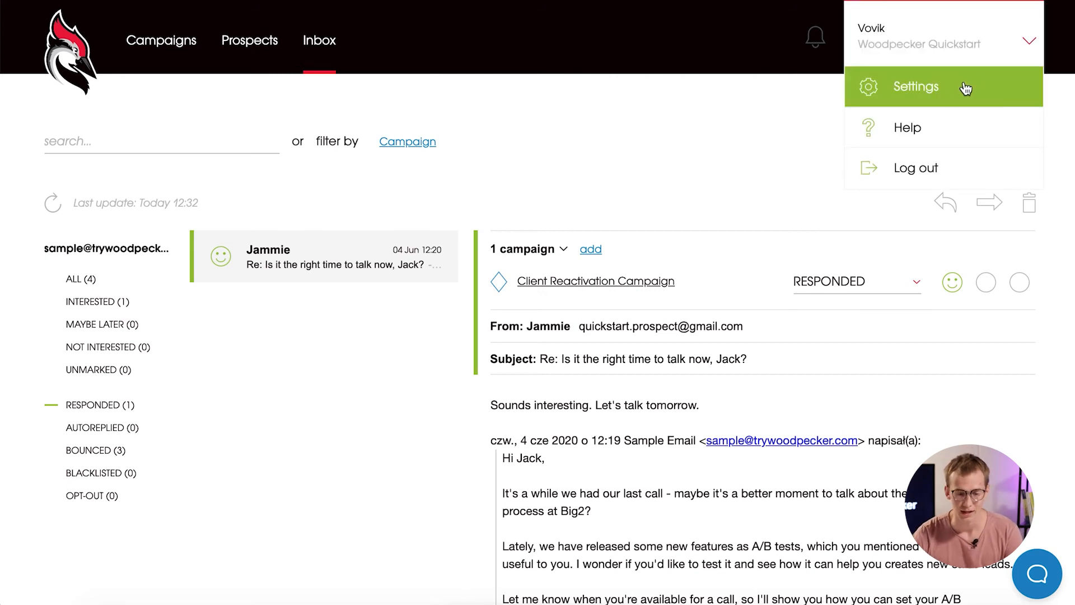
pyautogui.click(966, 88)
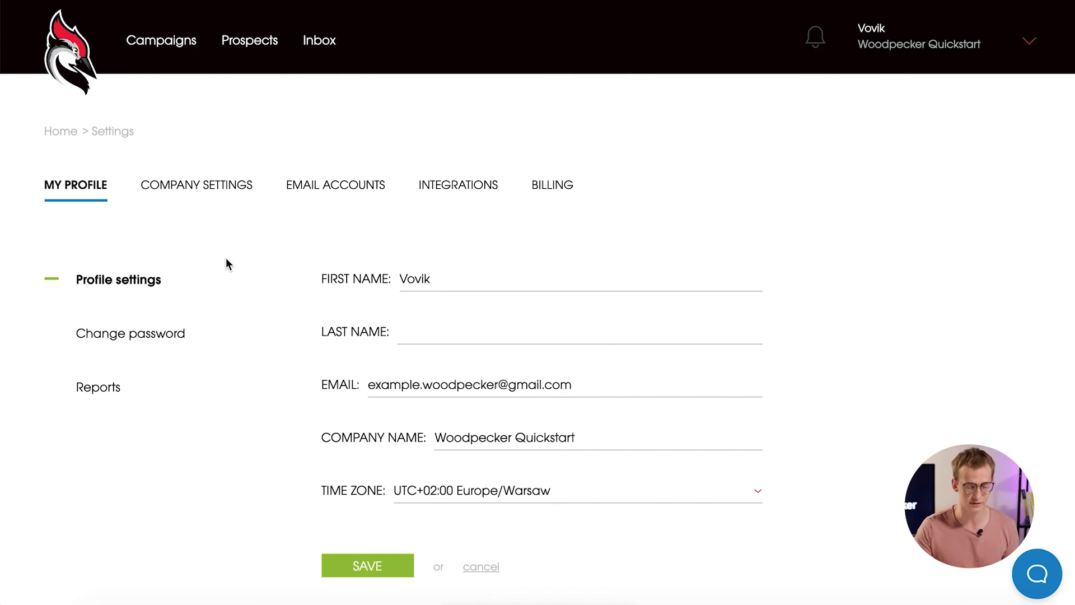
pyautogui.click(101, 397)
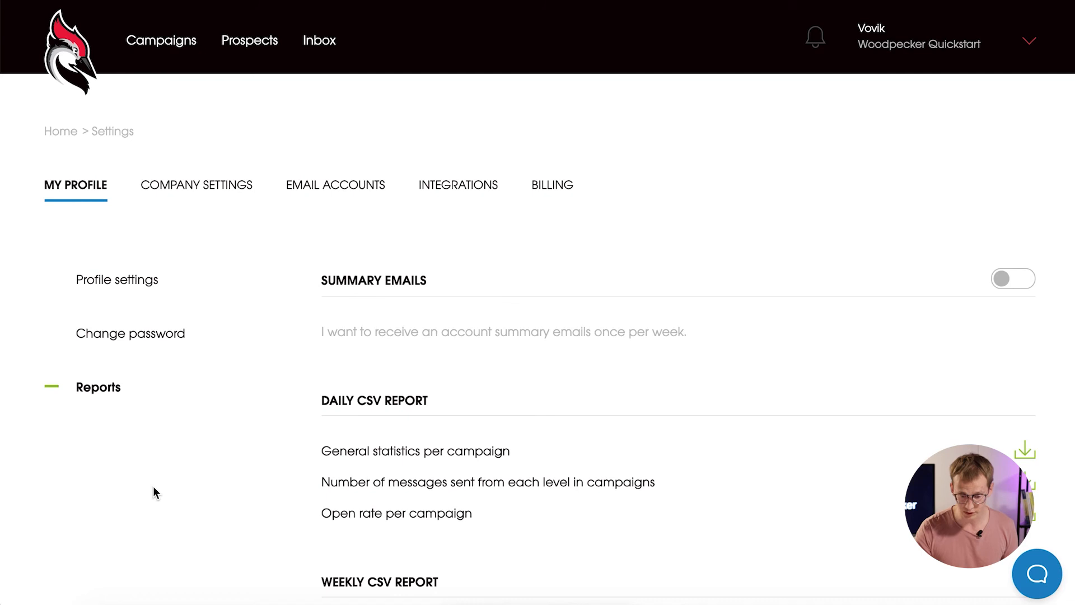
pyautogui.scroll(-5, 154, 492)
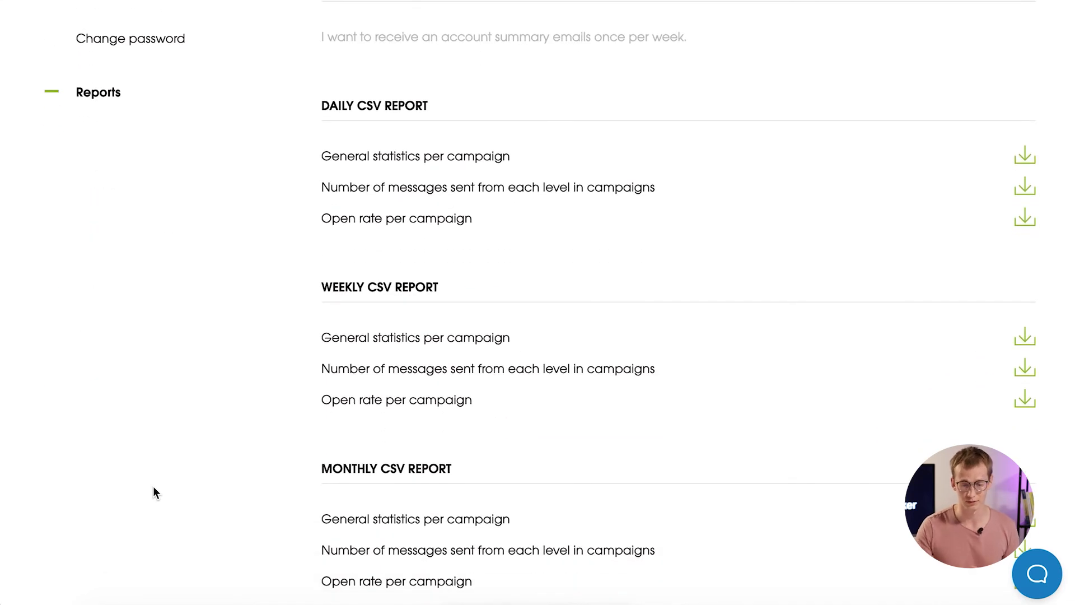
pyautogui.scroll(-1, 155, 492)
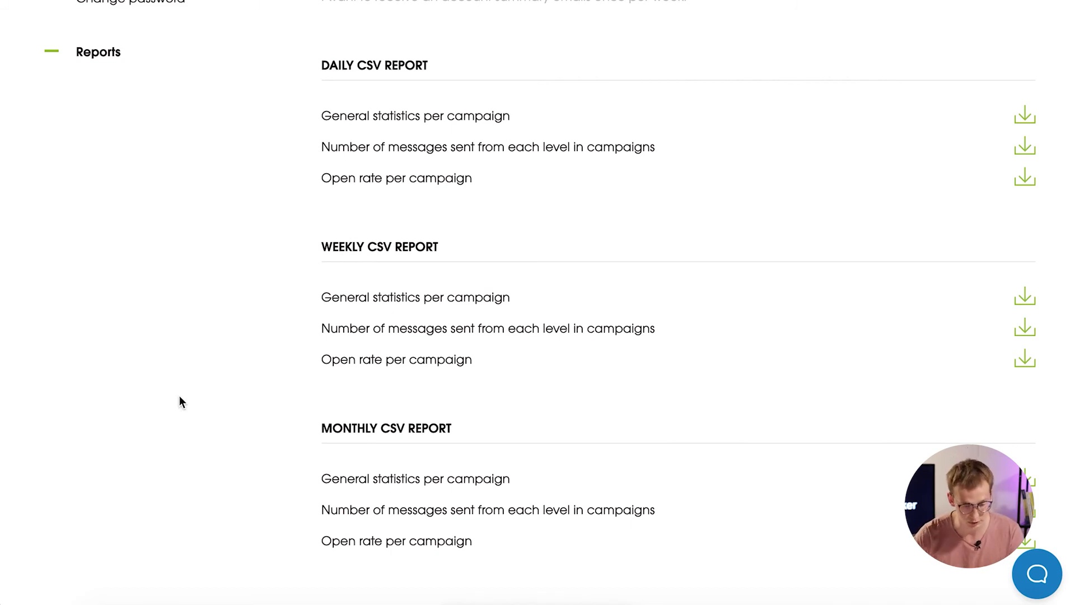
pyautogui.scroll(8, 179, 395)
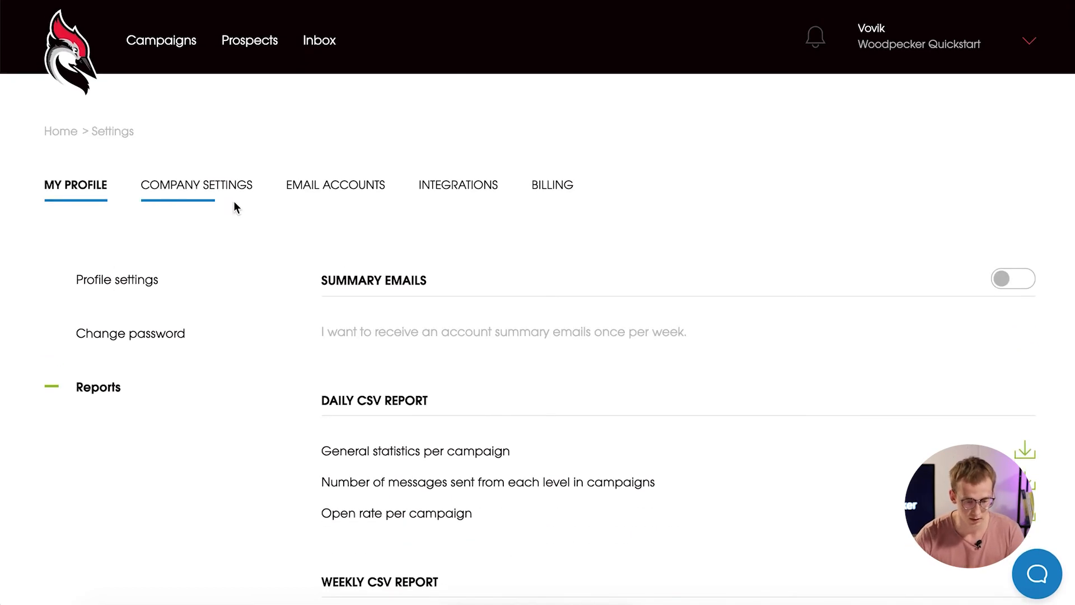
# Show the Company Settings Safety section for never-contact company domains.
pyautogui.click(234, 207)
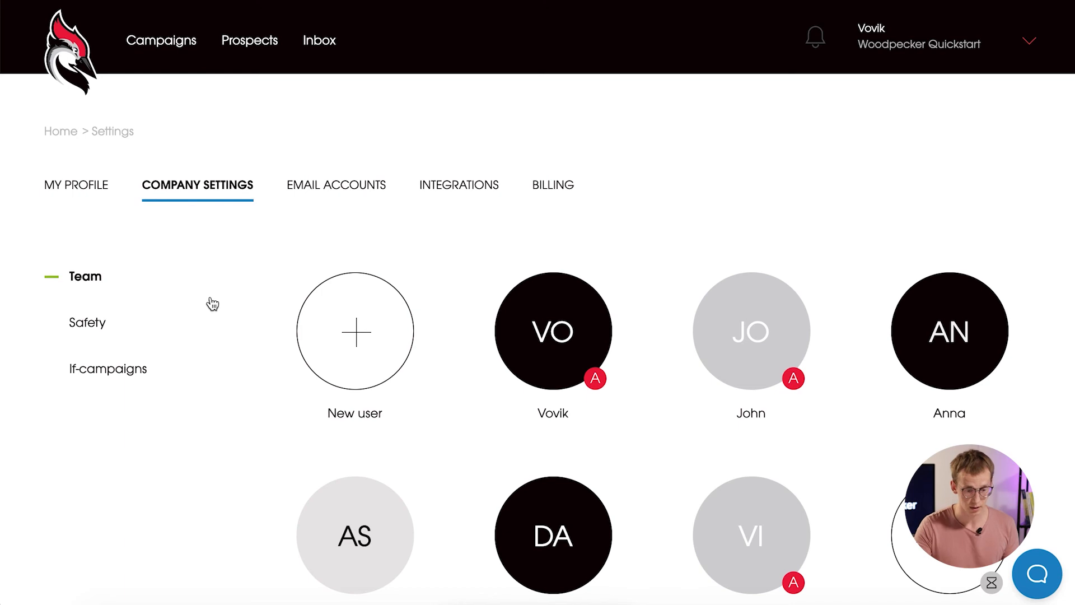
pyautogui.click(118, 321)
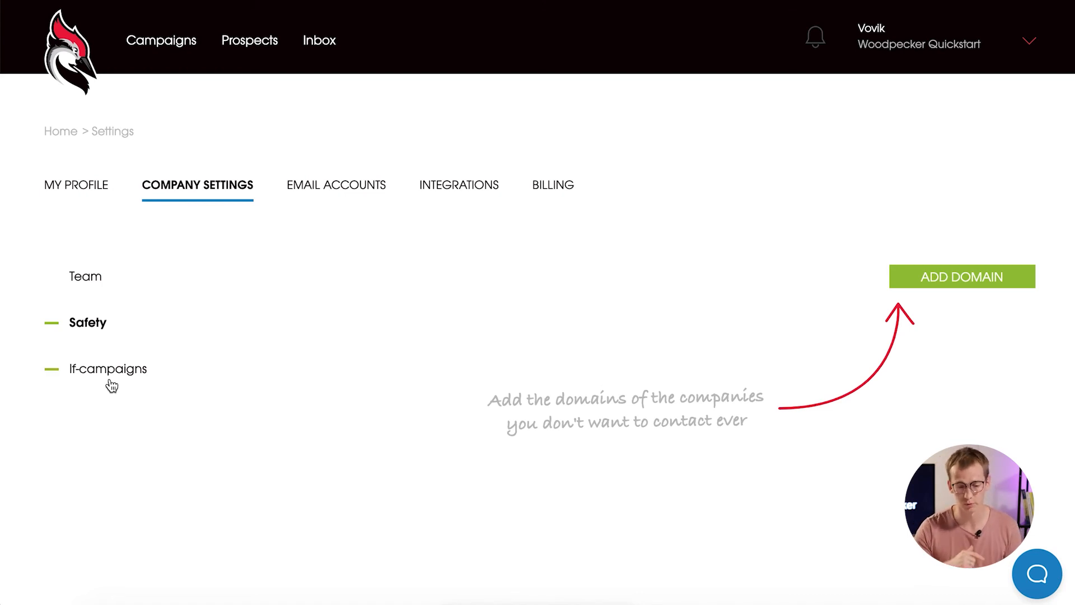
pyautogui.click(343, 192)
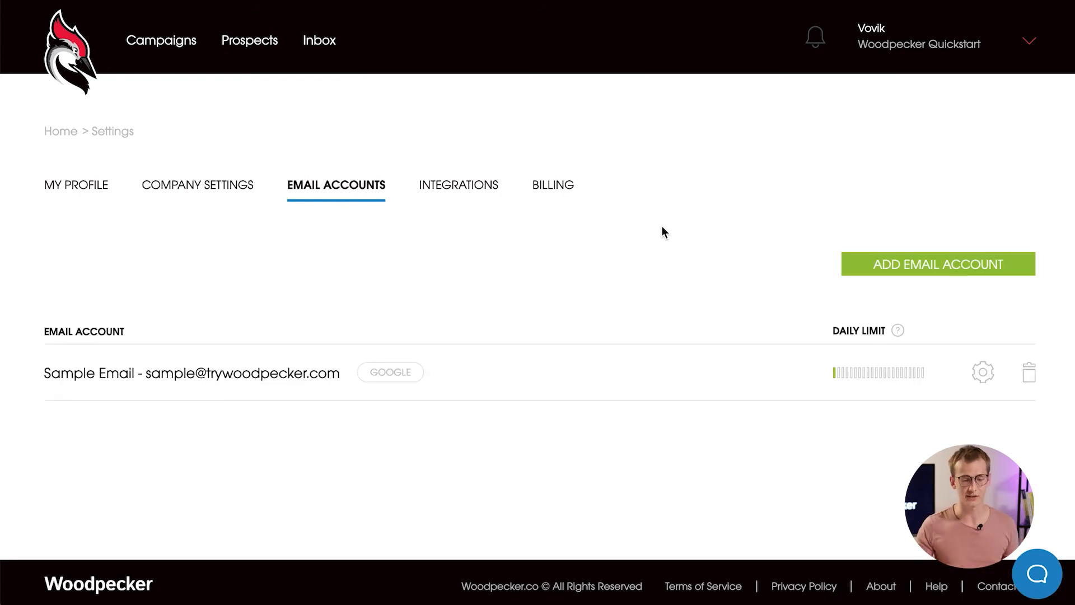
pyautogui.click(505, 381)
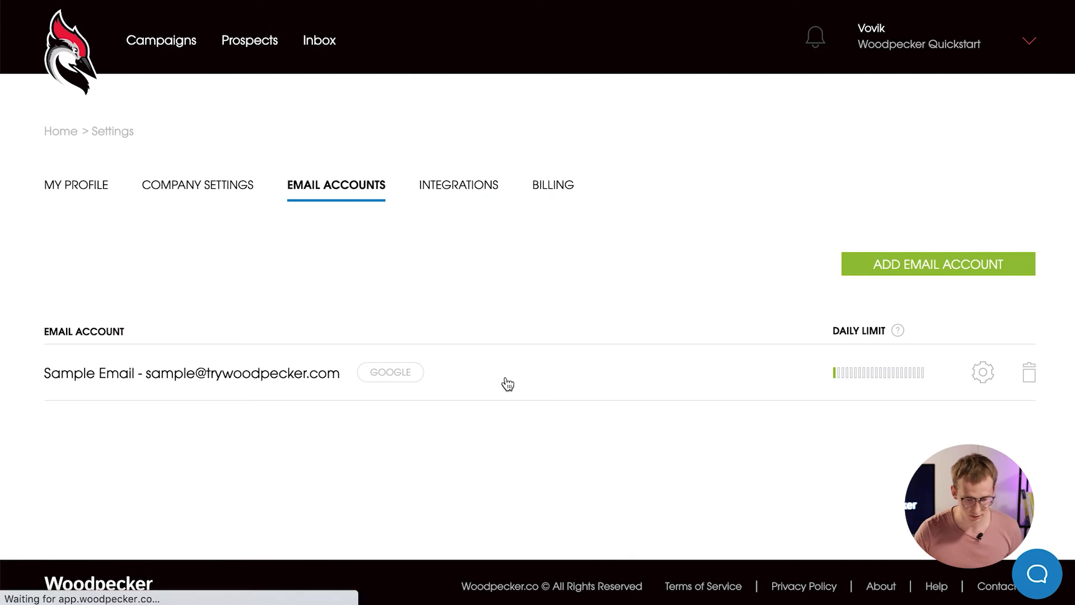
pyautogui.scroll(-3, 653, 339)
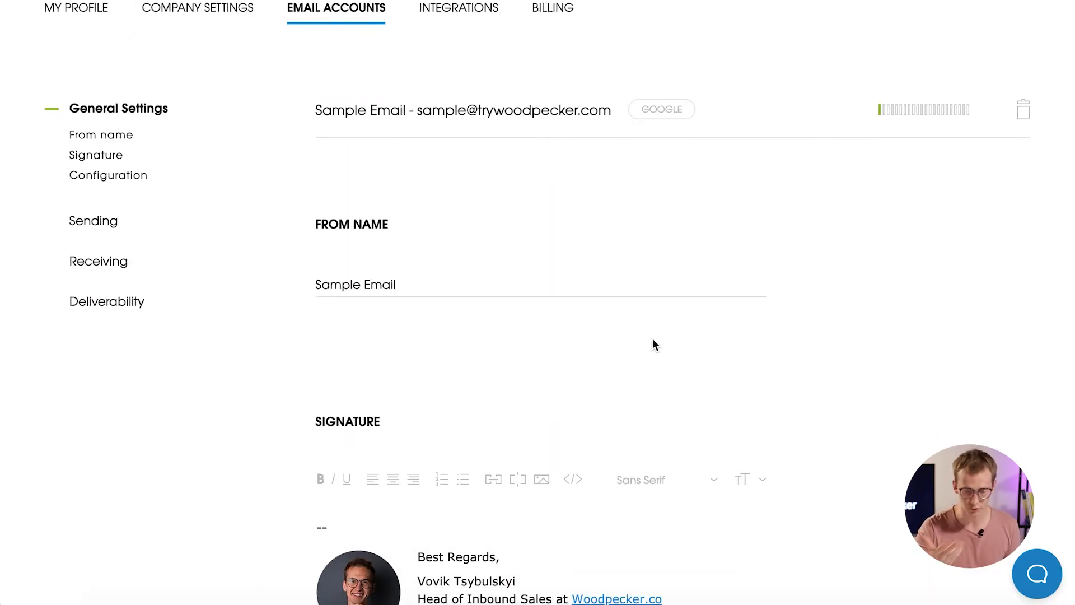
pyautogui.scroll(-8, 653, 338)
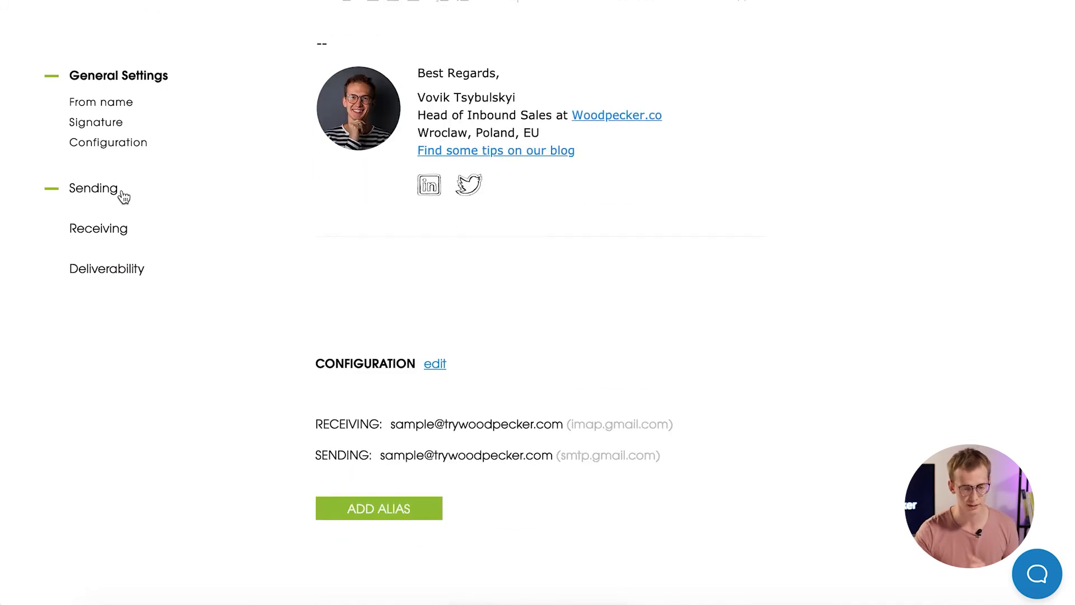
# In the Sending section, replace the 500 daily limit with 100 emails, correcting a mistyped 200.
pyautogui.click(93, 188)
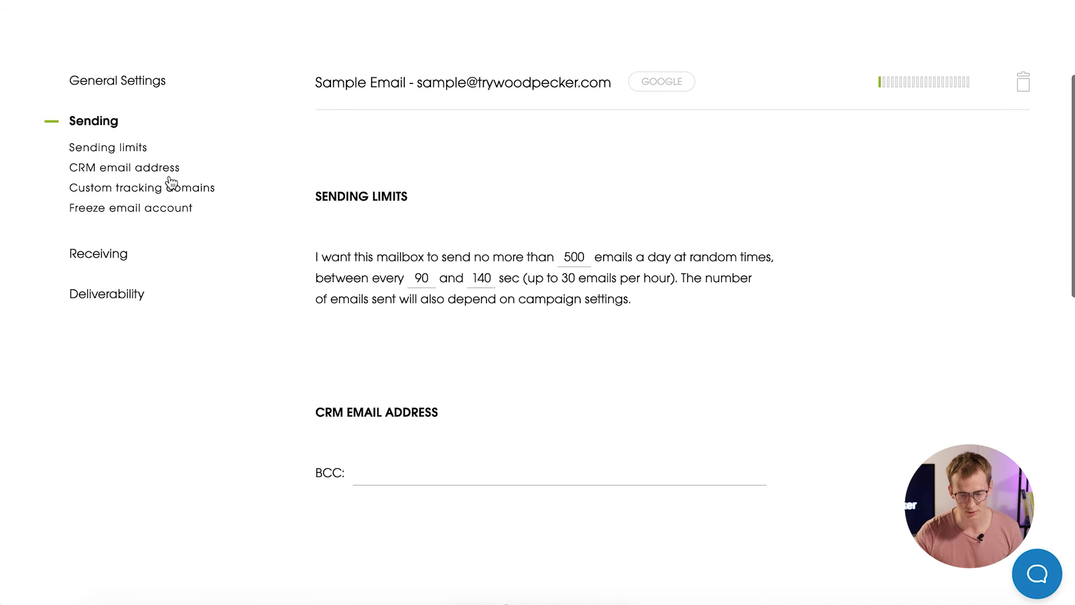
pyautogui.scroll(-2, 855, 265)
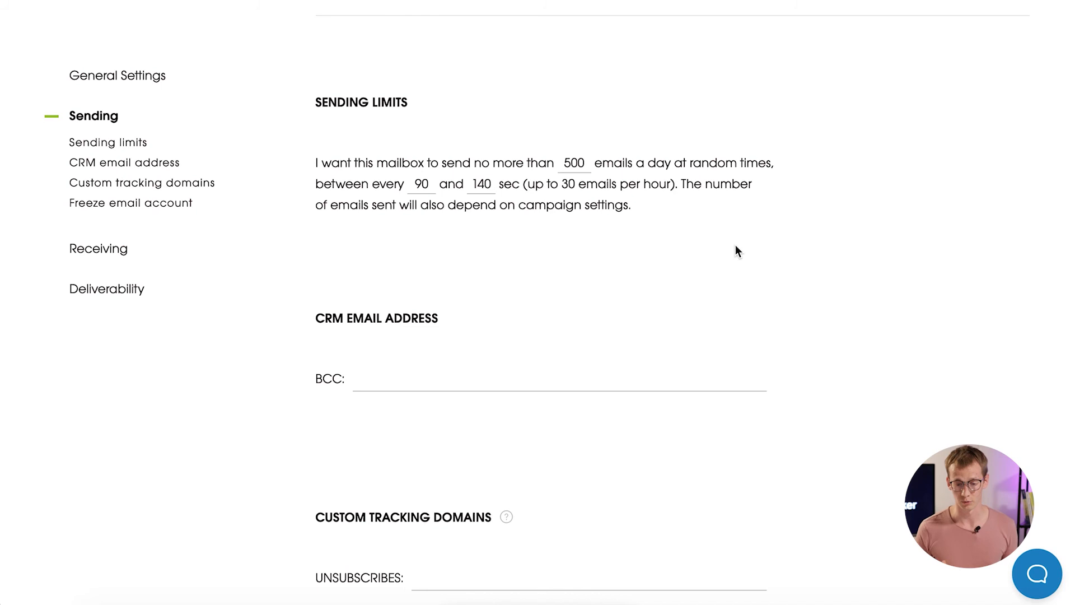
pyautogui.doubleClick(577, 162)
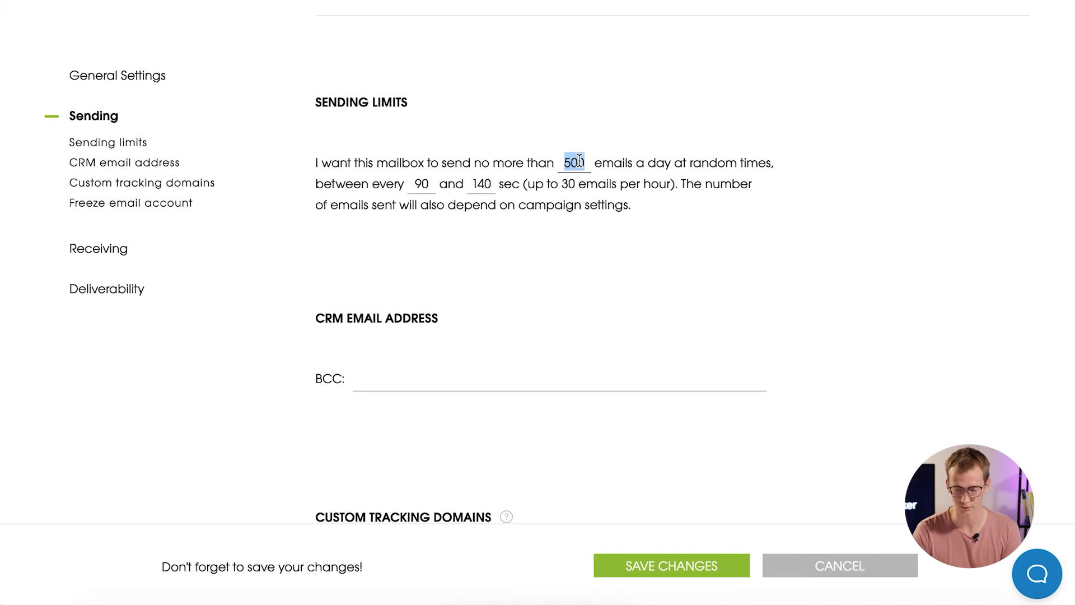
pyautogui.write('200')
pyautogui.press('BackSpace')
pyautogui.press('BackSpace')
pyautogui.press('BackSpace')
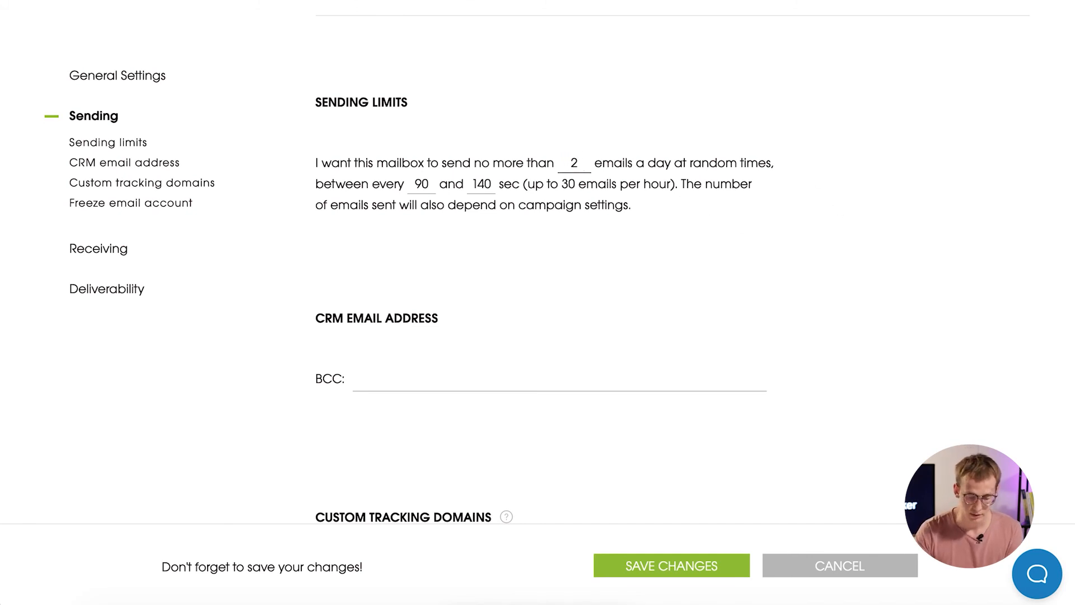
pyautogui.write('100')
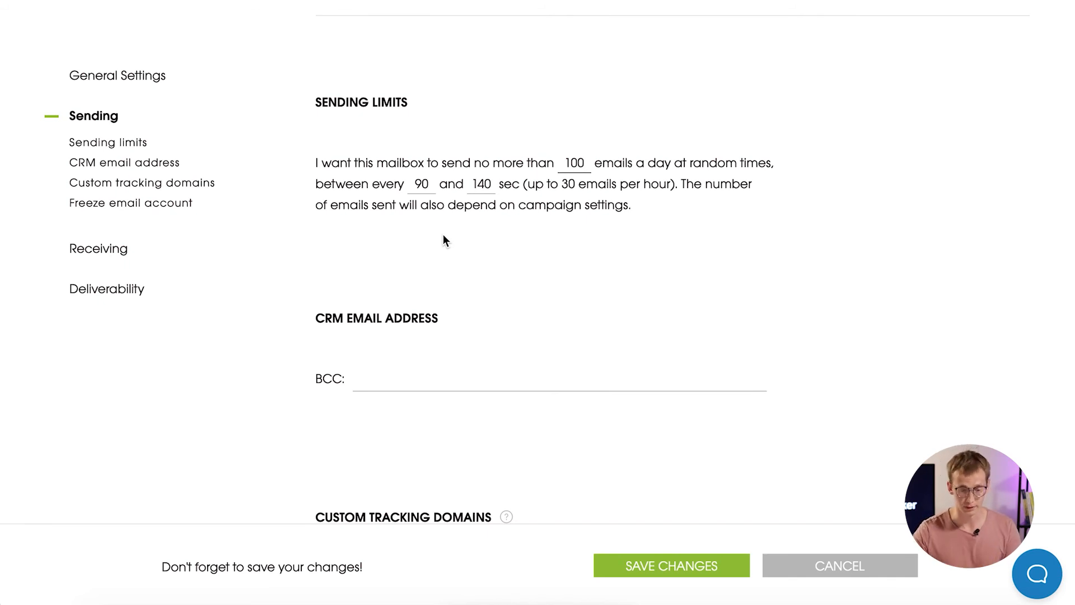
pyautogui.scroll(-4, 588, 272)
pyautogui.scroll(-2, 588, 271)
pyautogui.scroll(2, 588, 271)
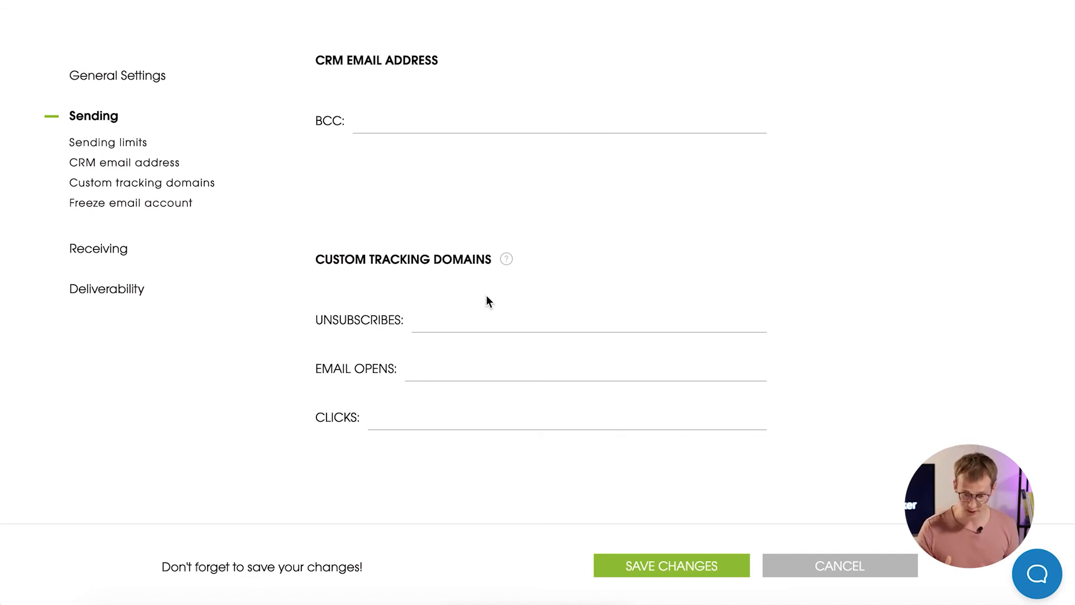
pyautogui.moveTo(507, 265)
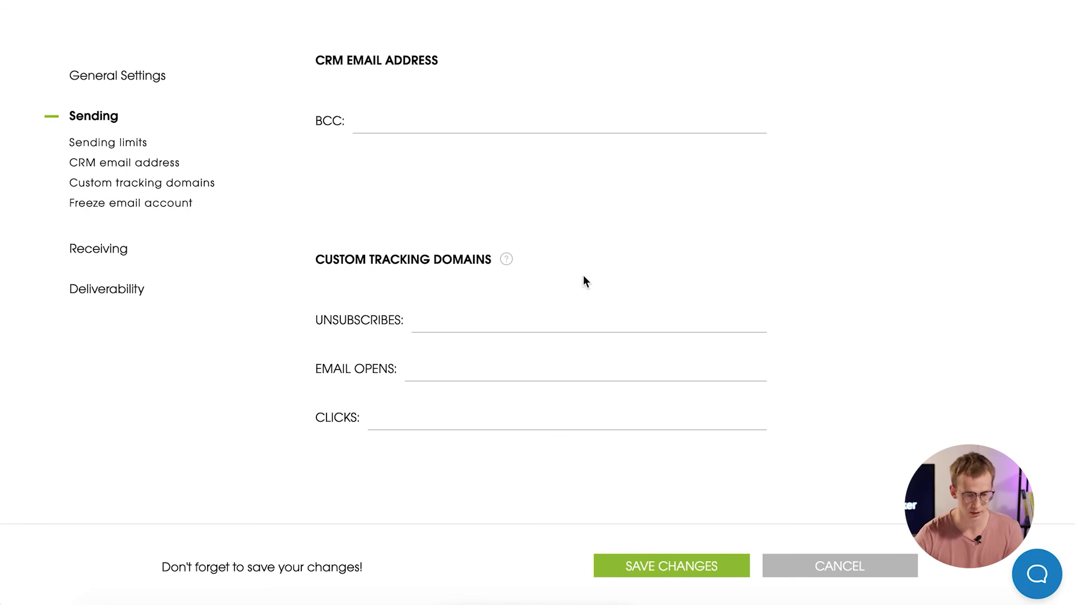
# Show the account's Deliverability section with SPF and DKIM both passing.
pyautogui.click(132, 288)
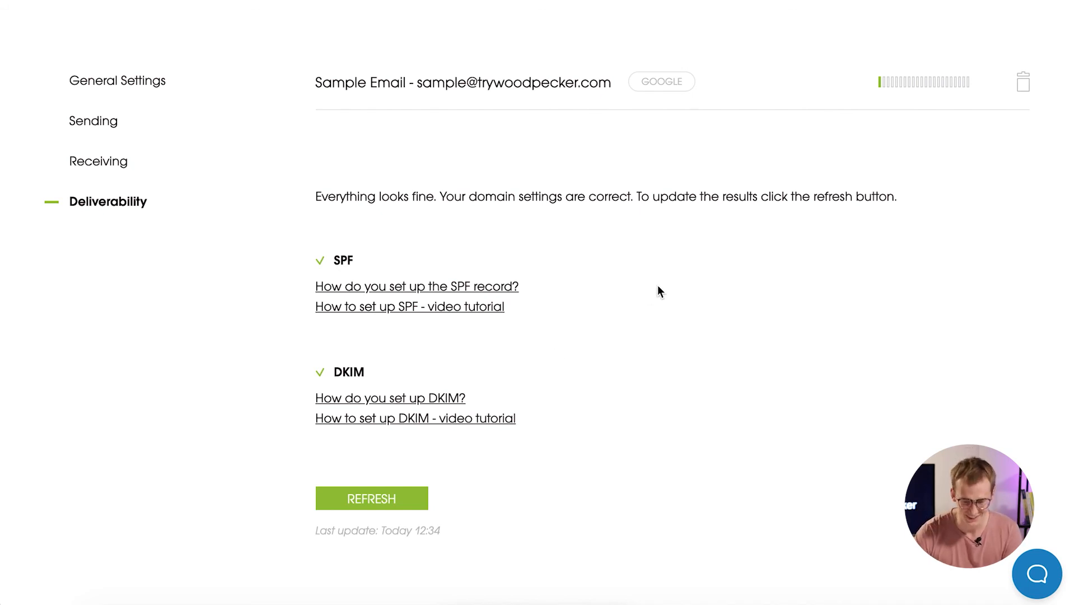
pyautogui.scroll(4, 656, 300)
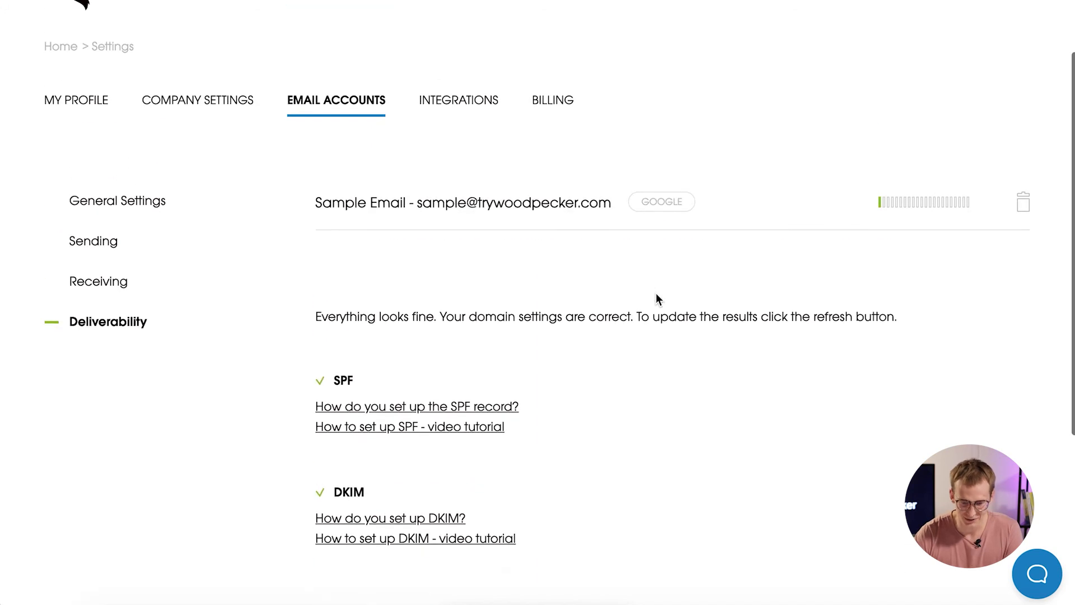
# Browse the Integrations tab's available cards, including Pipedrive, SendGrid, Google, HubSpot, Zoom and Zapier.
pyautogui.click(464, 190)
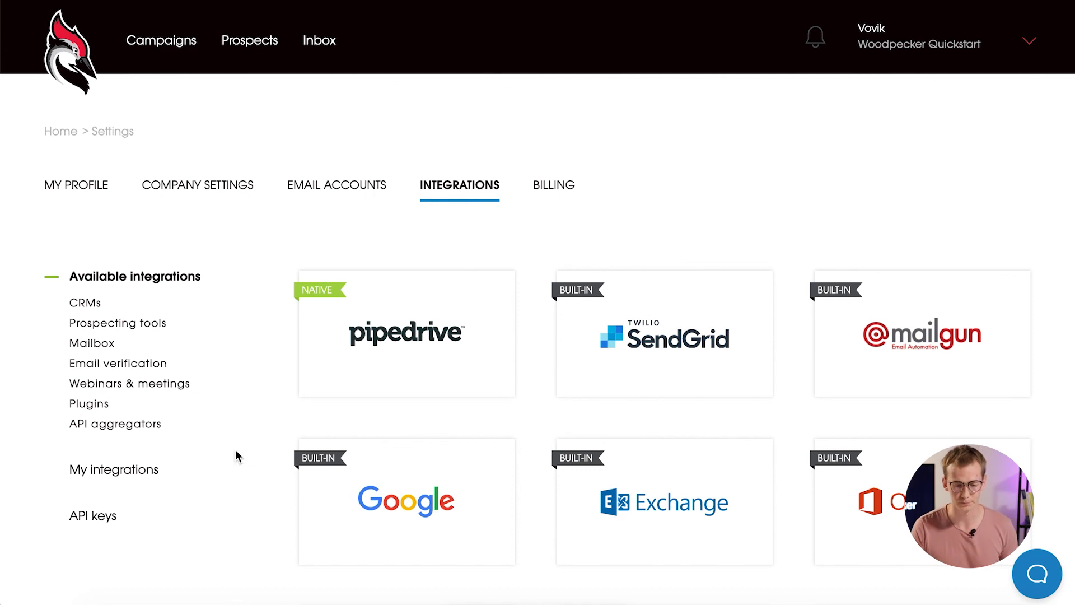
pyautogui.scroll(-3, 225, 421)
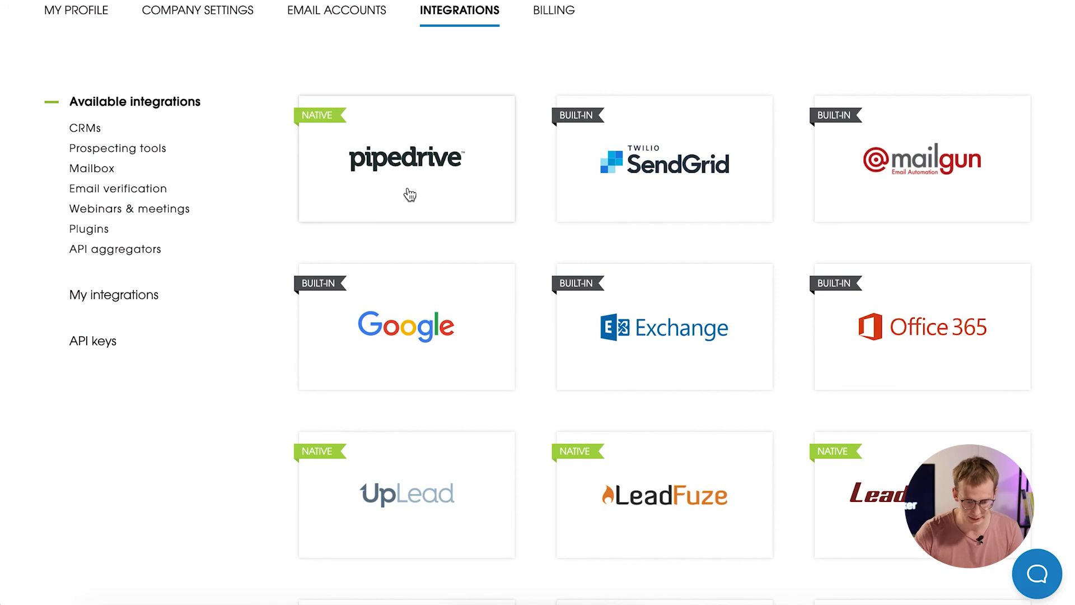
pyautogui.scroll(-2, 461, 481)
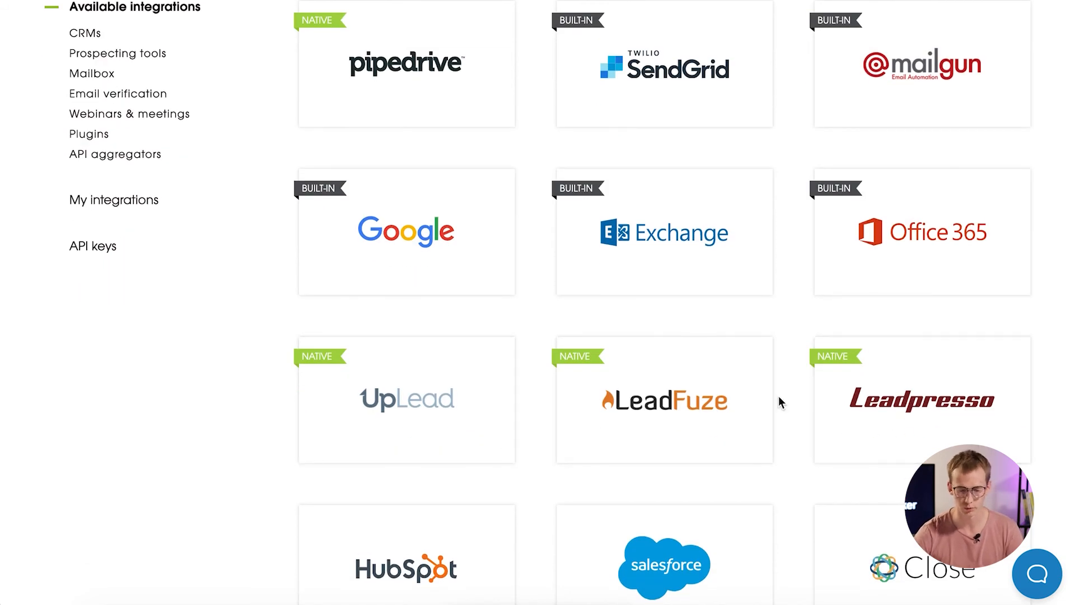
pyautogui.scroll(1, 778, 396)
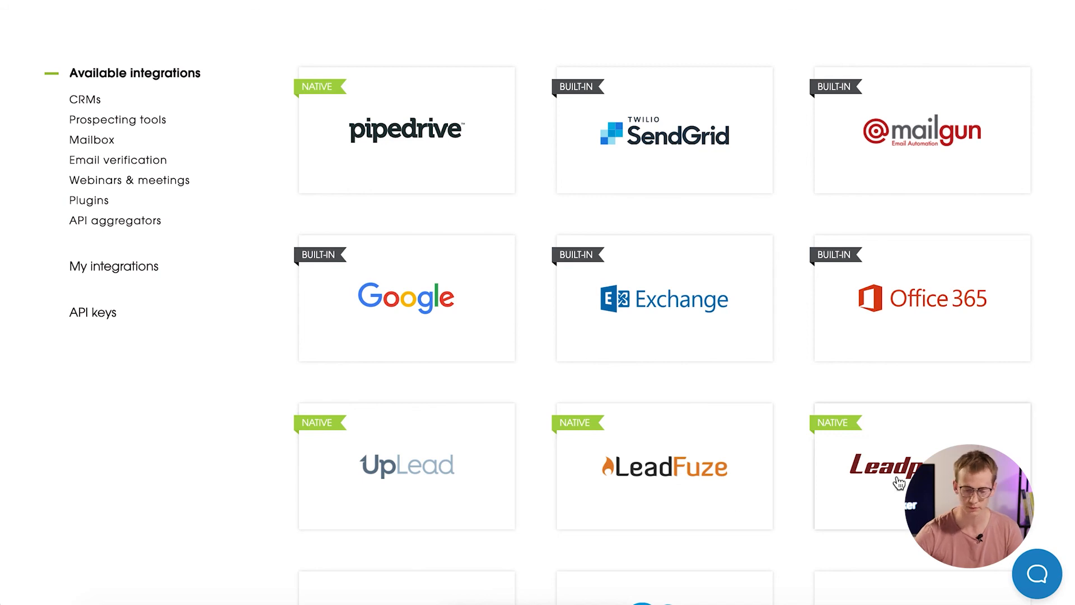
pyautogui.scroll(-8, 898, 483)
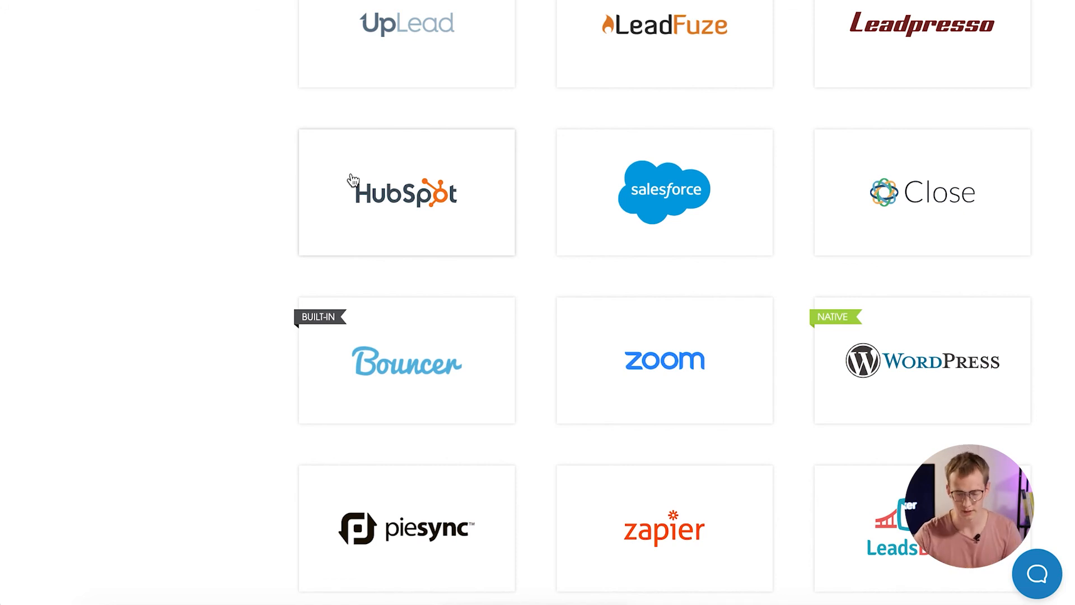
pyautogui.scroll(-3, 353, 179)
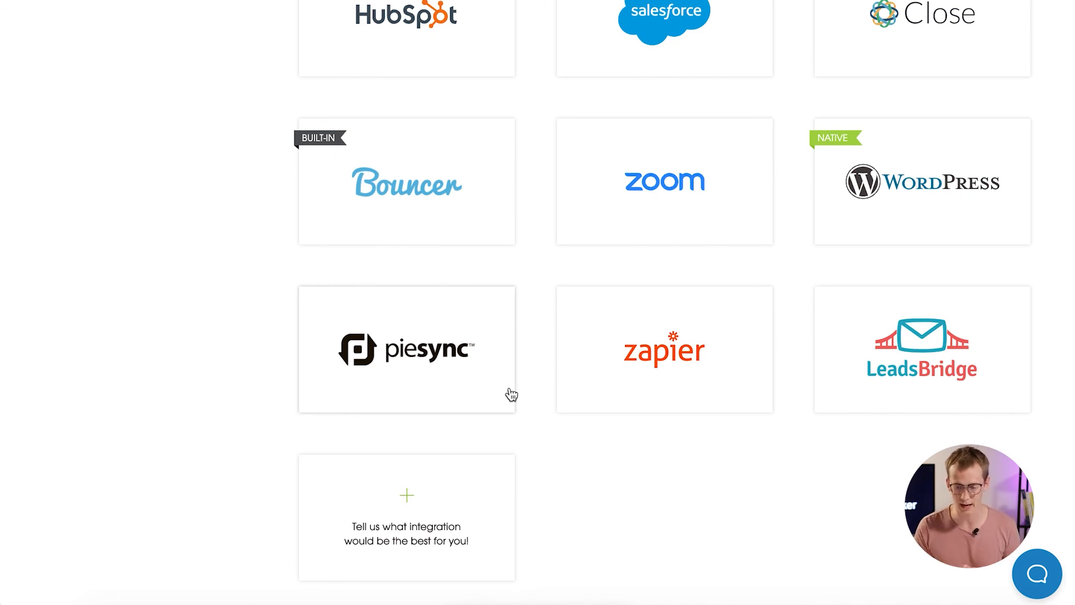
pyautogui.scroll(4, 510, 395)
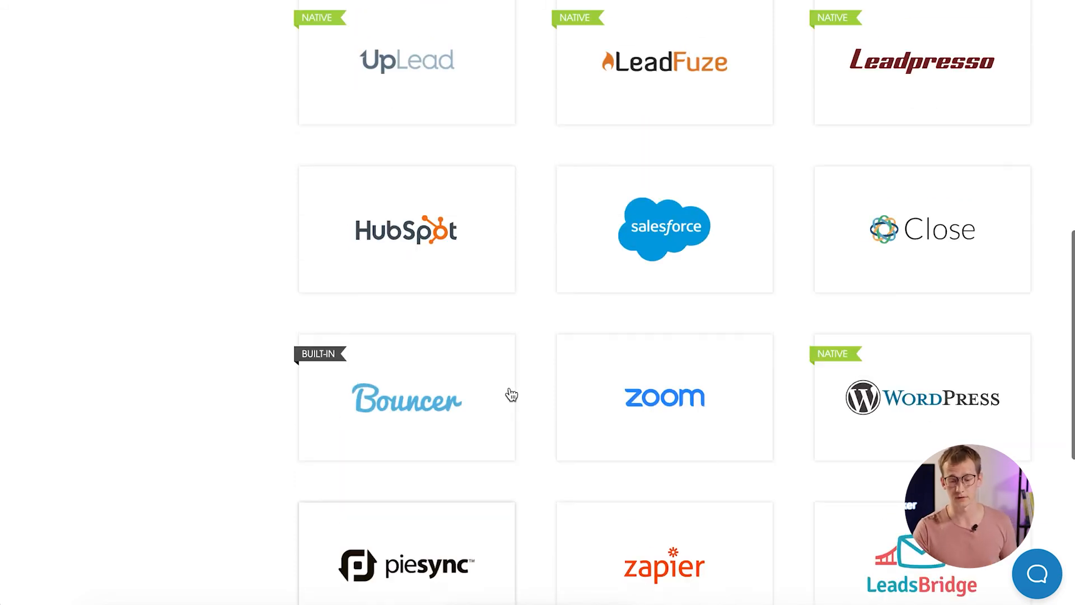
pyautogui.scroll(-2, 508, 392)
pyautogui.scroll(10, 133, 283)
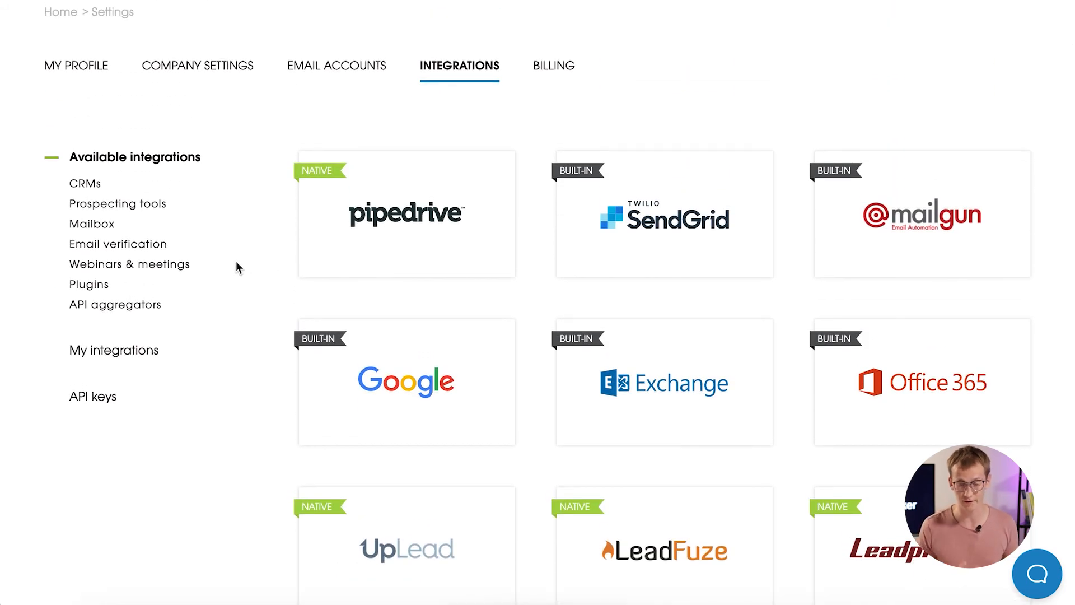
pyautogui.scroll(-1, 236, 262)
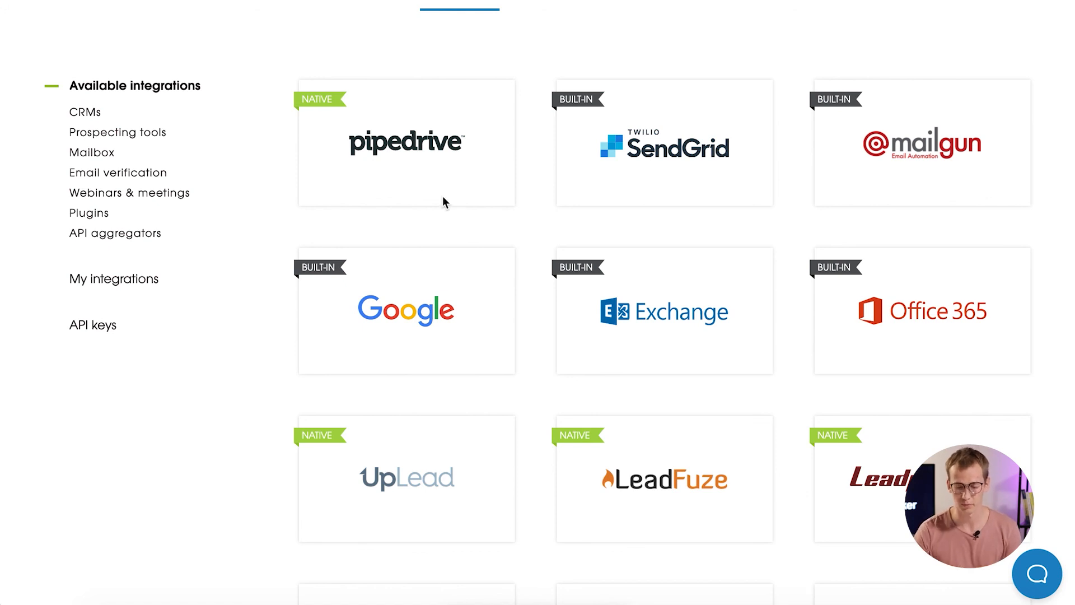
pyautogui.scroll(-9, 784, 179)
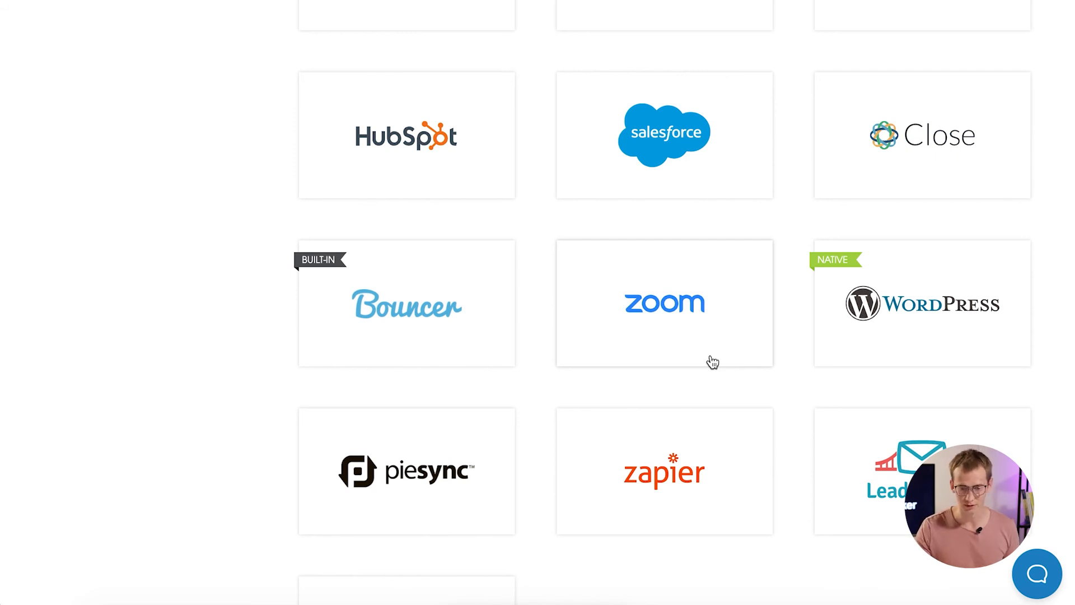
pyautogui.scroll(5, 712, 362)
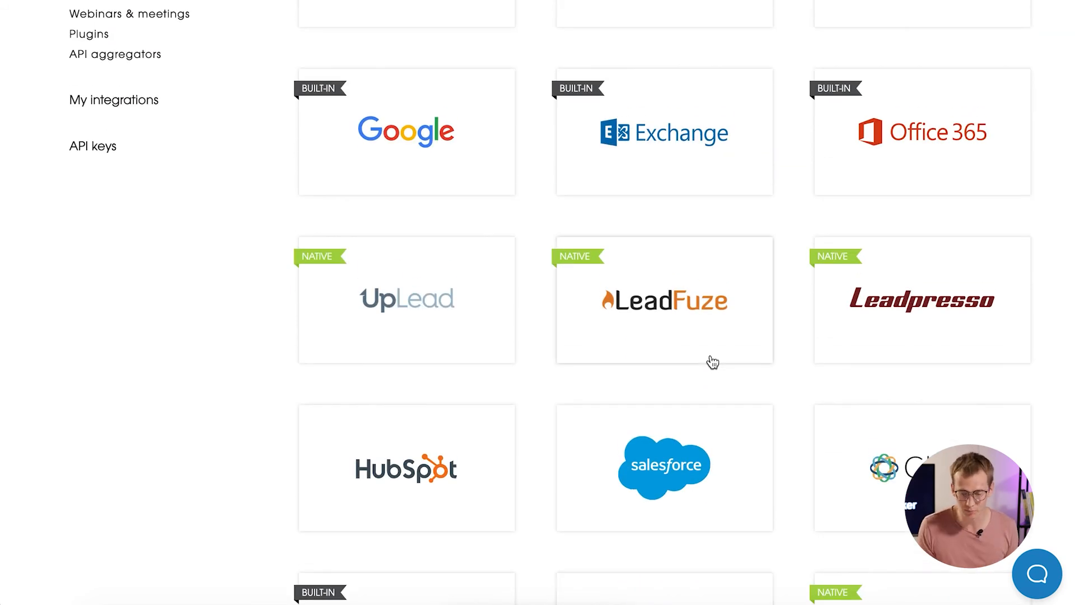
pyautogui.scroll(-5, 712, 362)
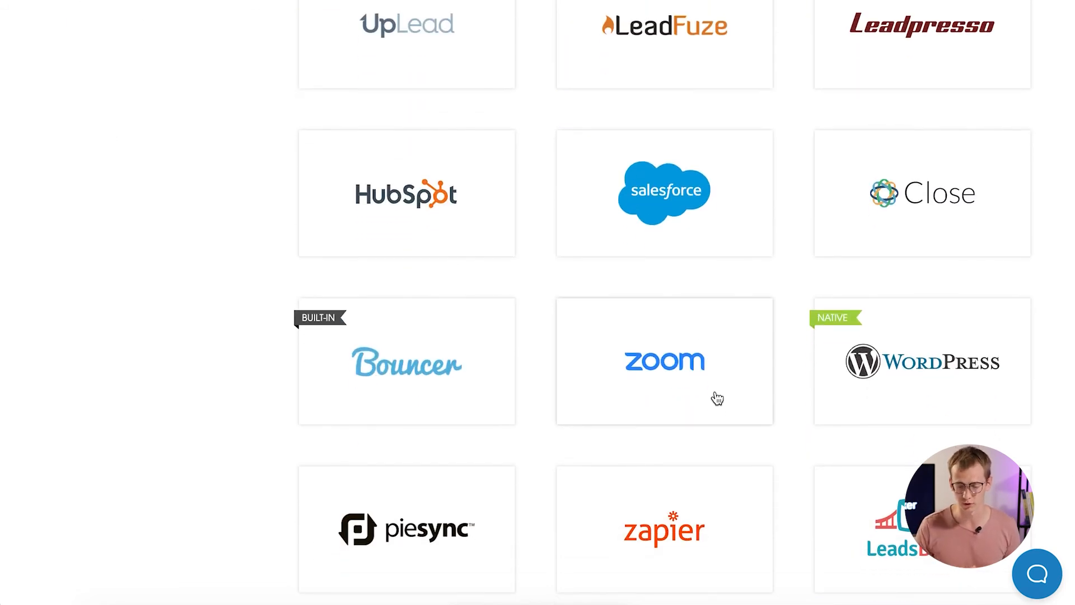
pyautogui.scroll(-1, 717, 398)
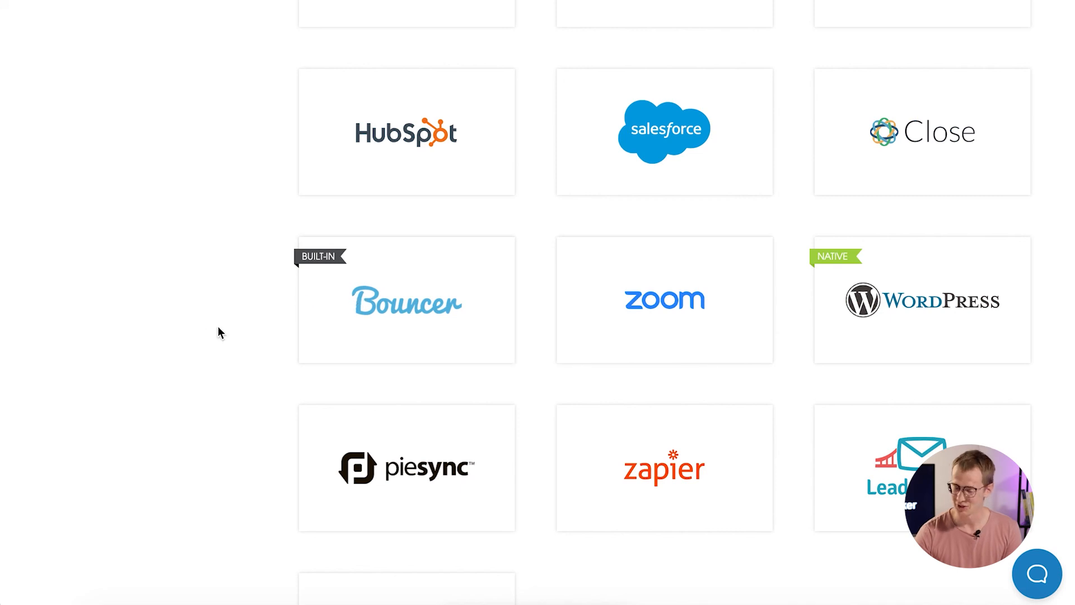
pyautogui.scroll(10, 217, 332)
pyautogui.scroll(-2, 216, 331)
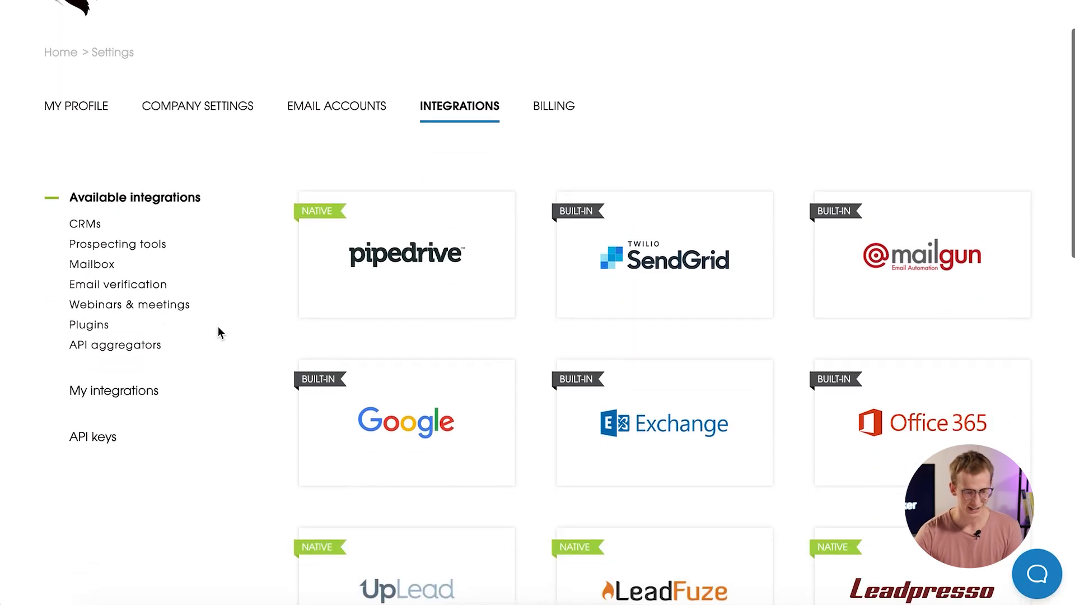
# Show the API keys section listing the key created 12 May 2020.
pyautogui.click(111, 438)
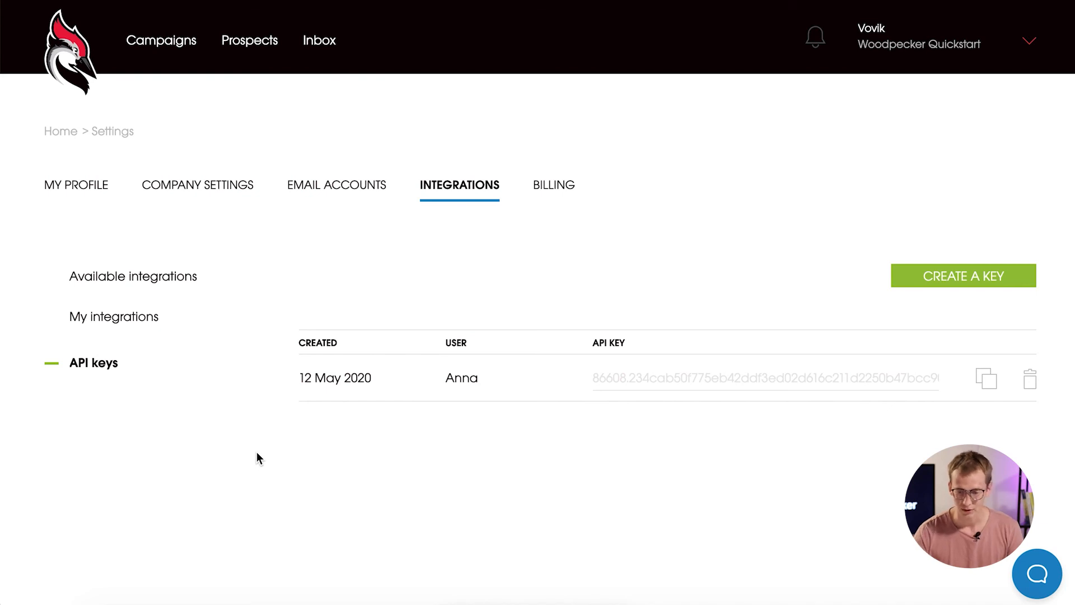
# Return to Campaigns, then load woodpecker.co in a new browser tab.
pyautogui.click(167, 42)
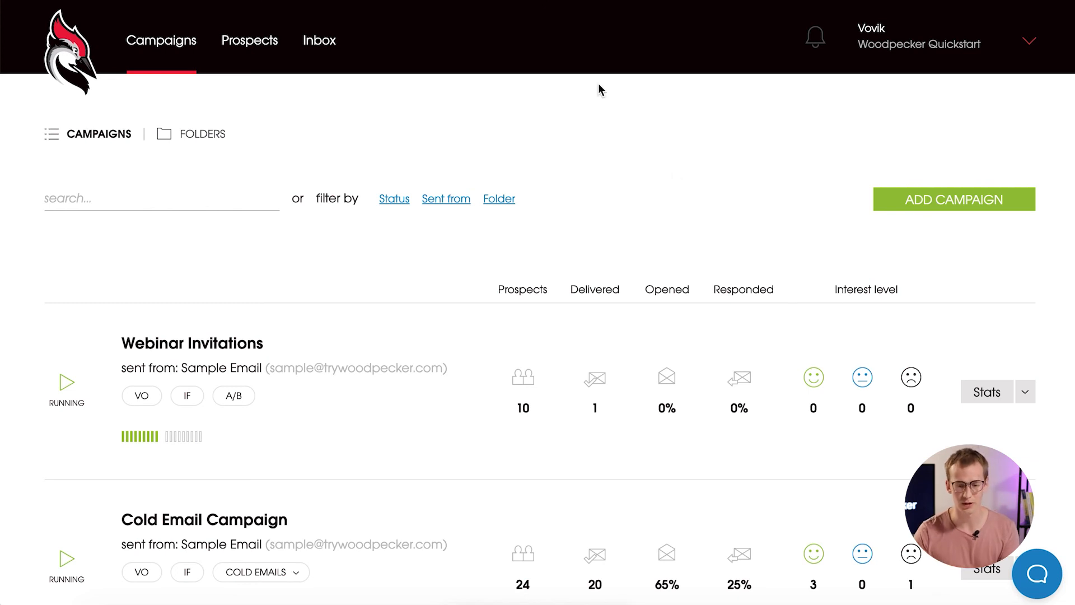
pyautogui.press('super+t')
pyautogui.write('woodpecker.co')
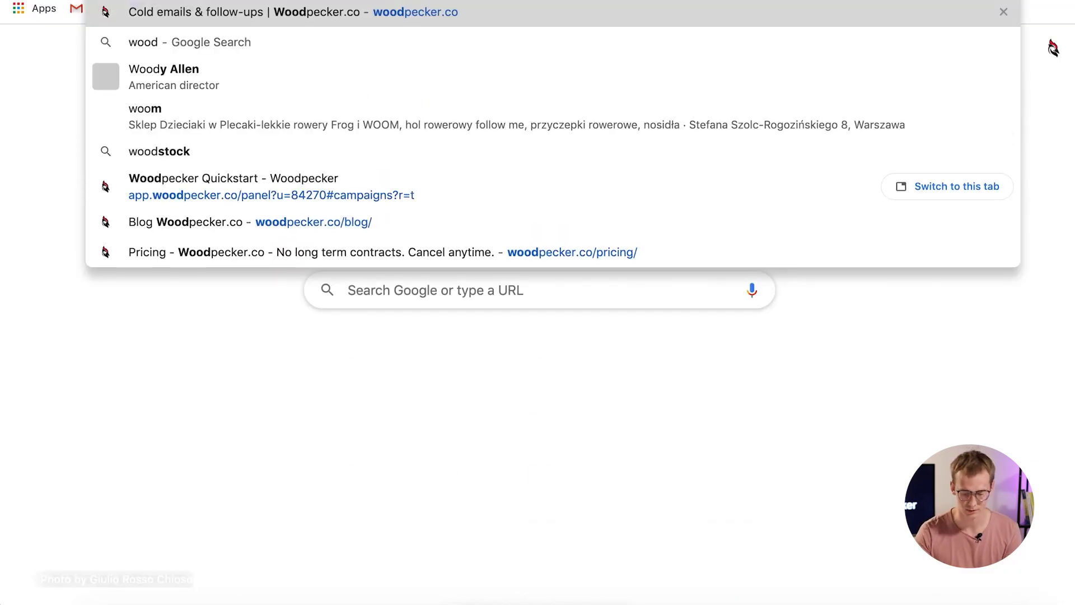
pyautogui.press('Return')
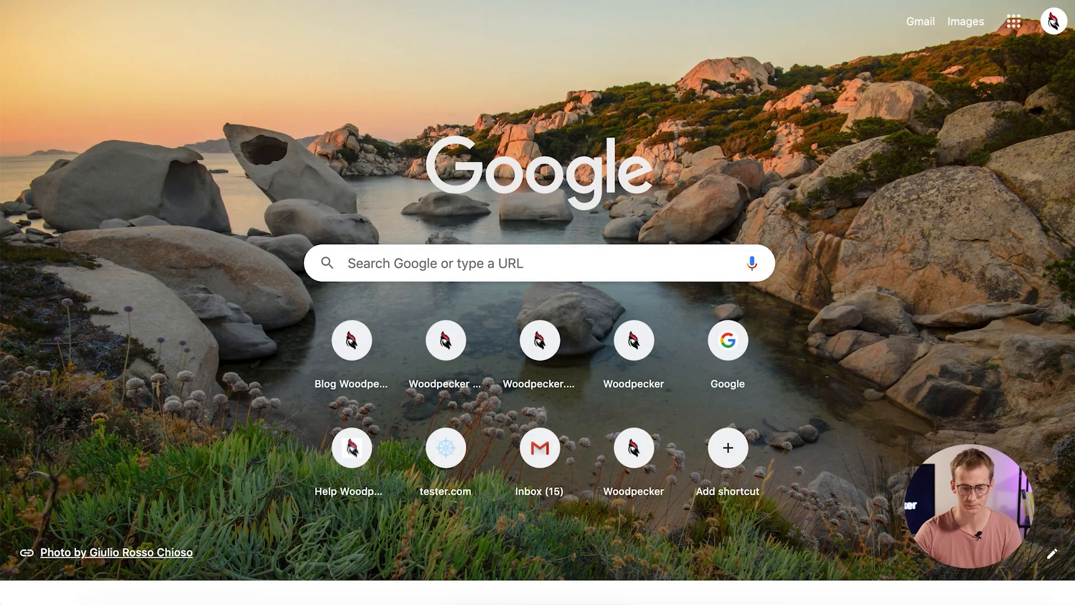